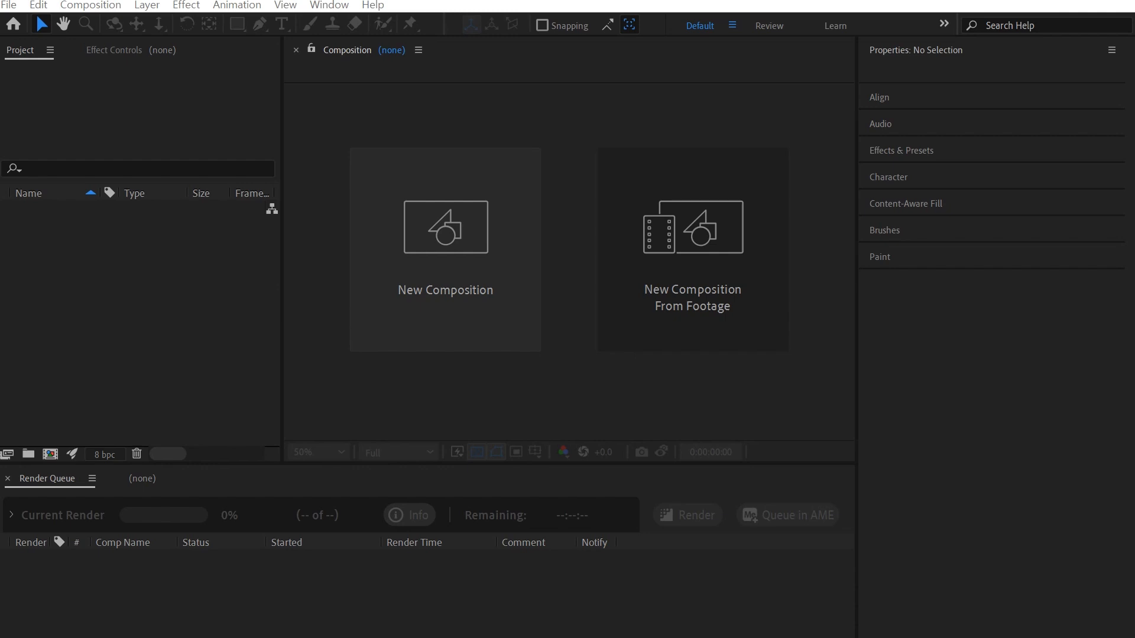
Step: Show the Effects & Presets panel and create Comp 1 at 1920×1080, 29.97 fps, 5 seconds
{"action": "left_click", "coordinate": [90, 4]}
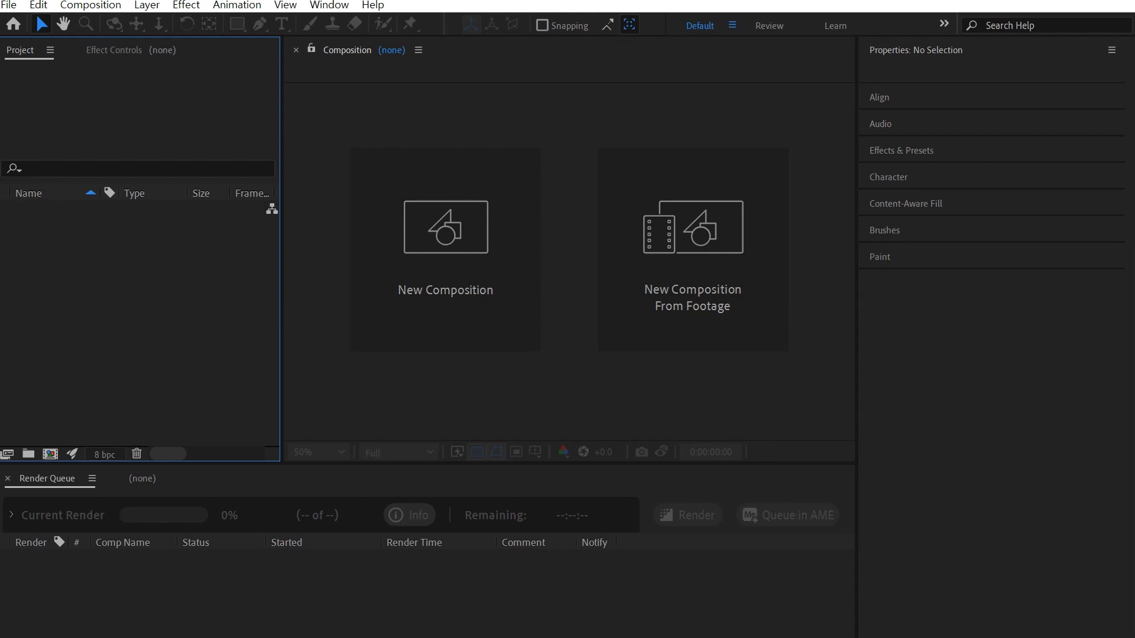
{"action": "key", "text": "ctrl+5"}
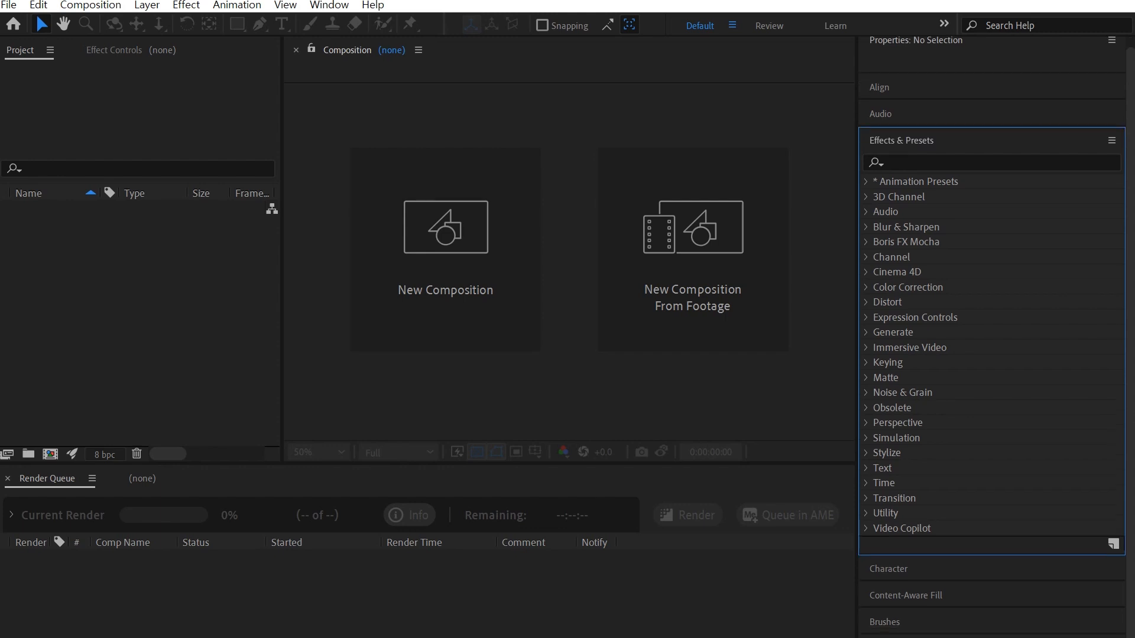
{"action": "key", "text": "ctrl+n"}
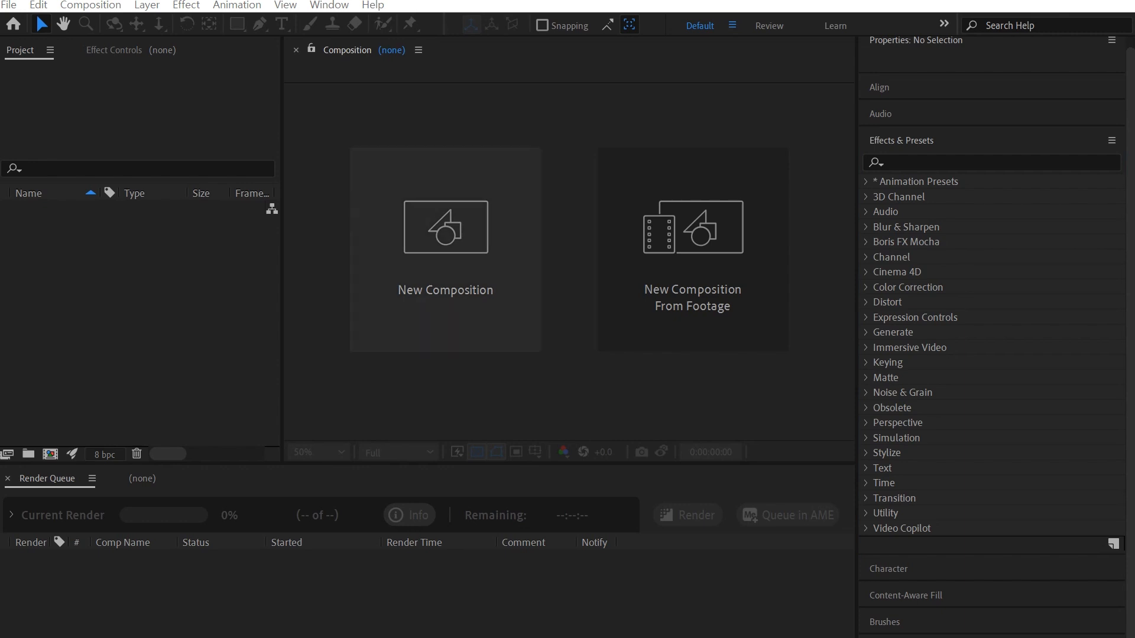
{"action": "left_click", "coordinate": [445, 250]}
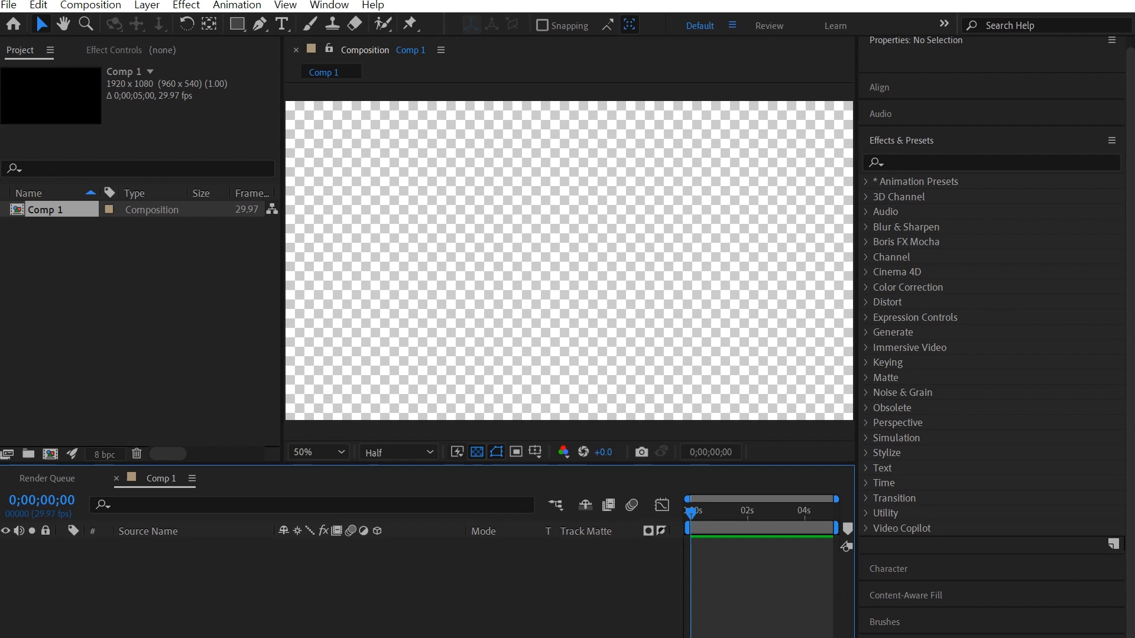
{"action": "key", "text": "ctrl+y"}
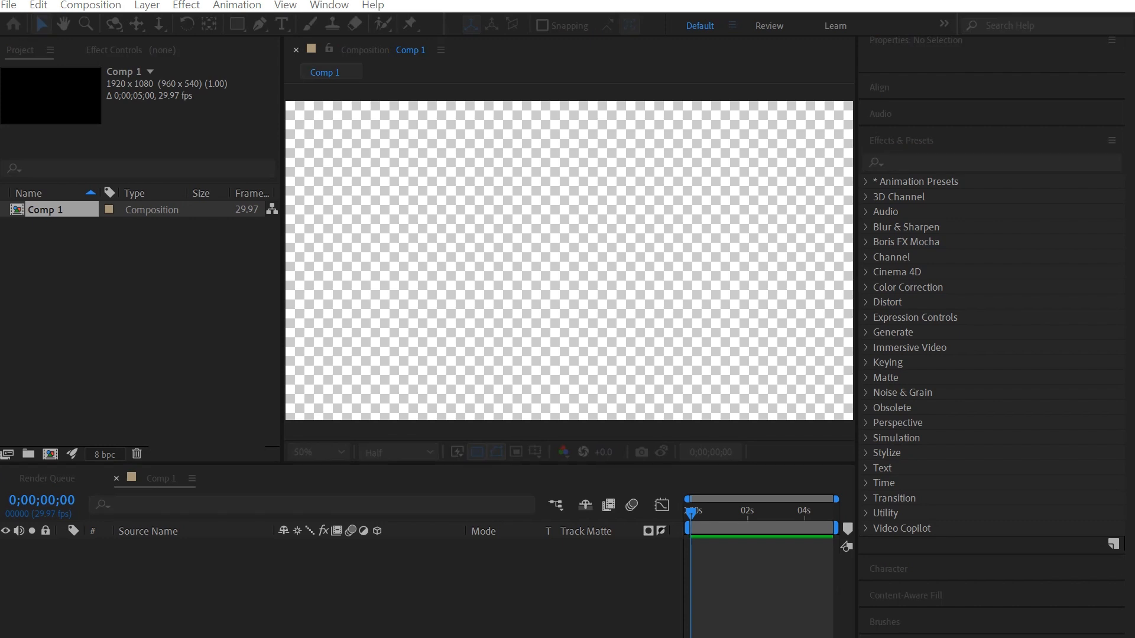
Step: Add a black solid, Black Solid 1, move it up-left and reveal its transform properties
{"action": "key", "text": "Return"}
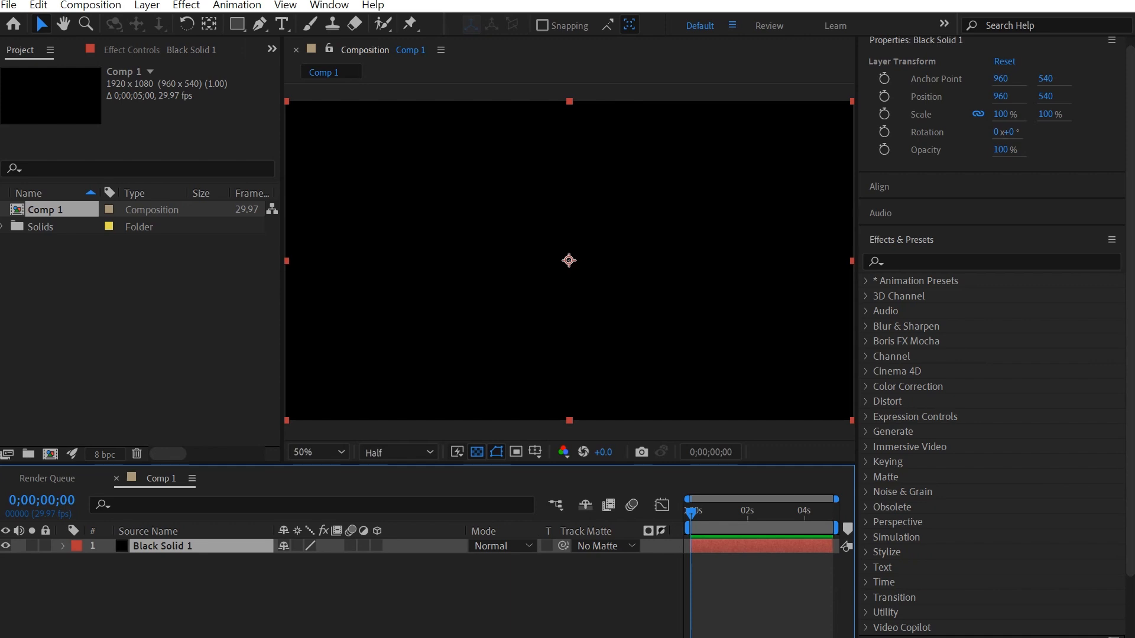
{"action": "left_click_drag", "start_coordinate": [568, 260], "coordinate": [473, 240]}
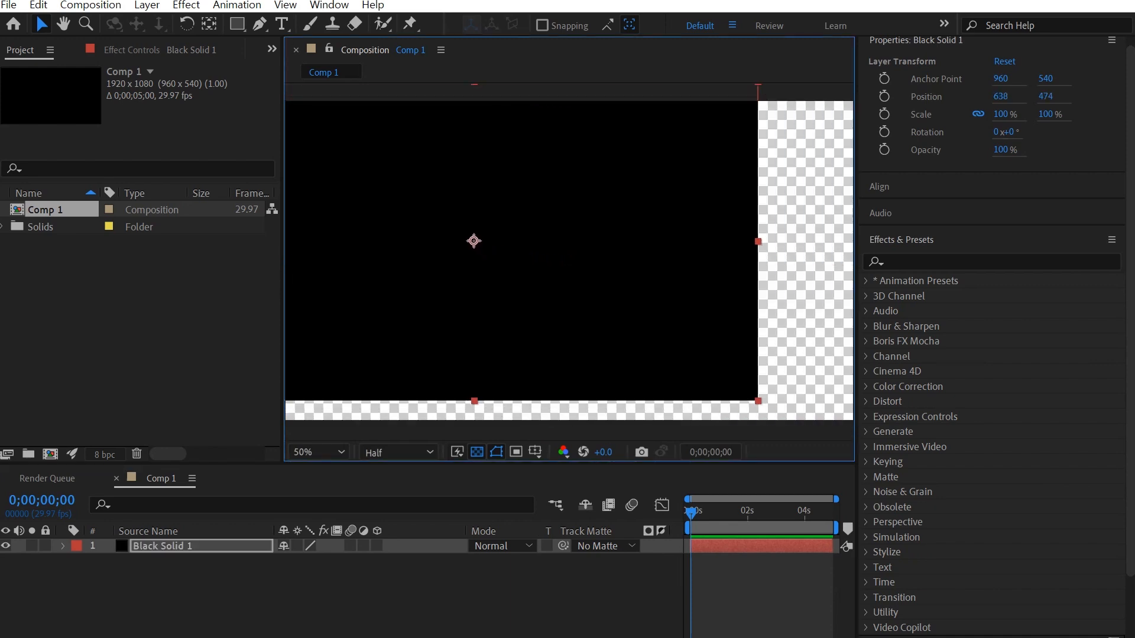
{"action": "left_click", "coordinate": [62, 546]}
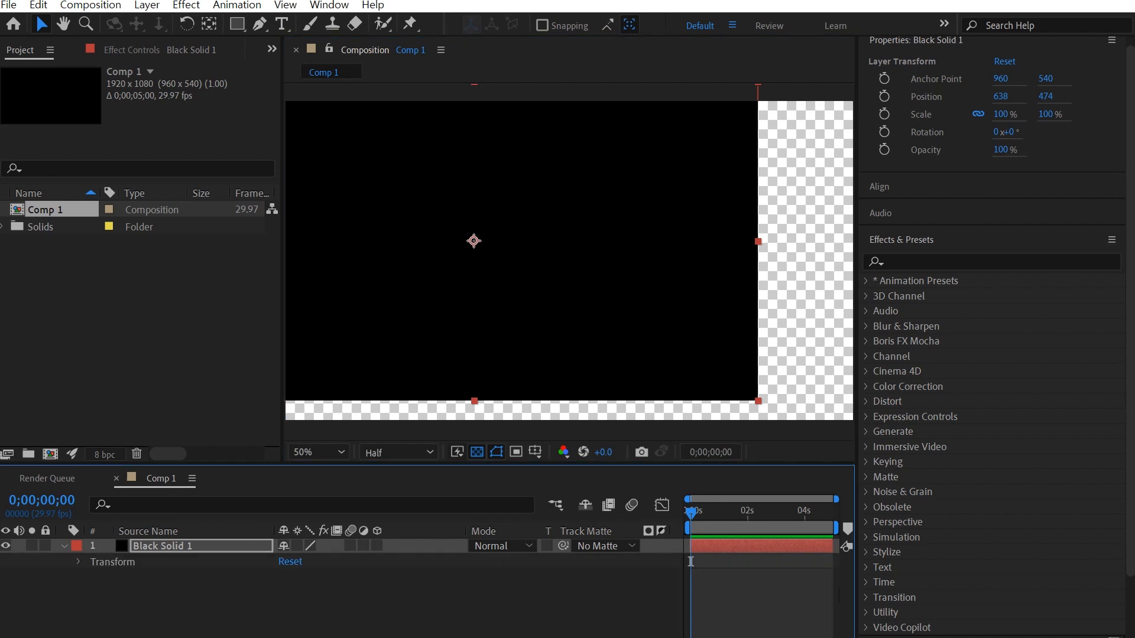
{"action": "left_click", "coordinate": [78, 562]}
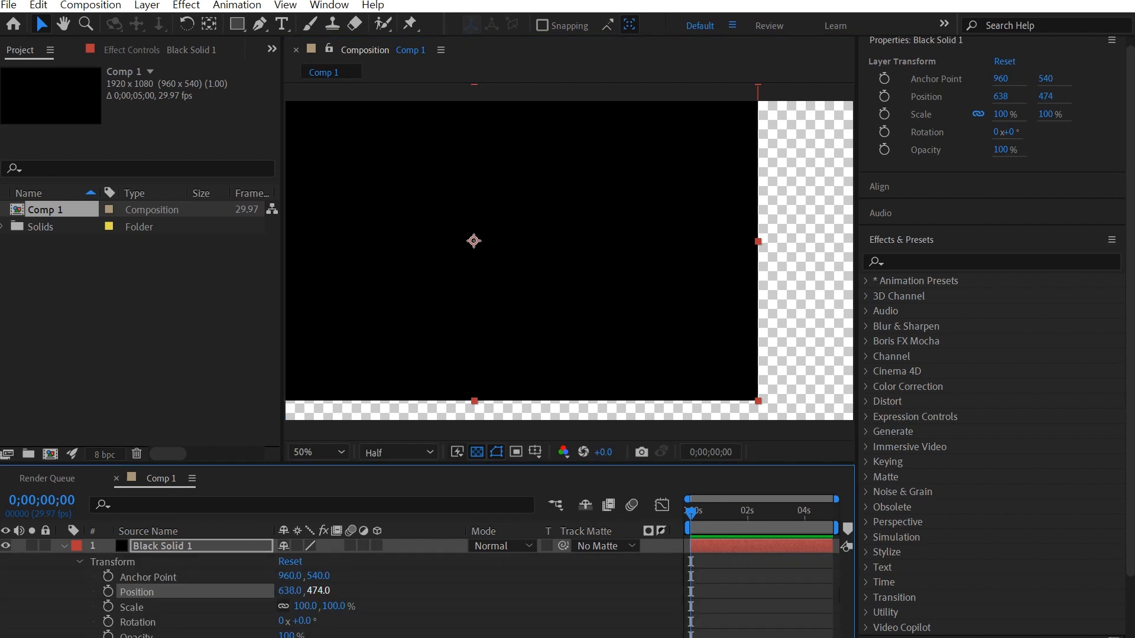
Step: Scrub the solid's anchor point and position, then recentre both at 960, 540
{"action": "left_click_drag", "start_coordinate": [290, 576], "coordinate": [447, 575]}
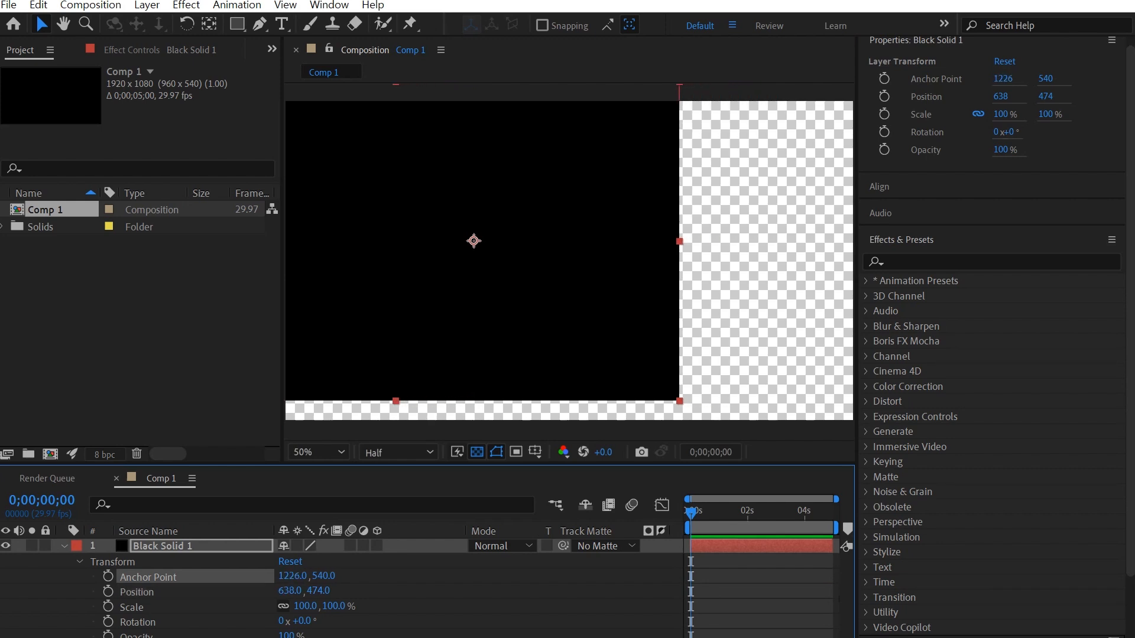
{"action": "left_click_drag", "start_coordinate": [290, 591], "coordinate": [373, 590]}
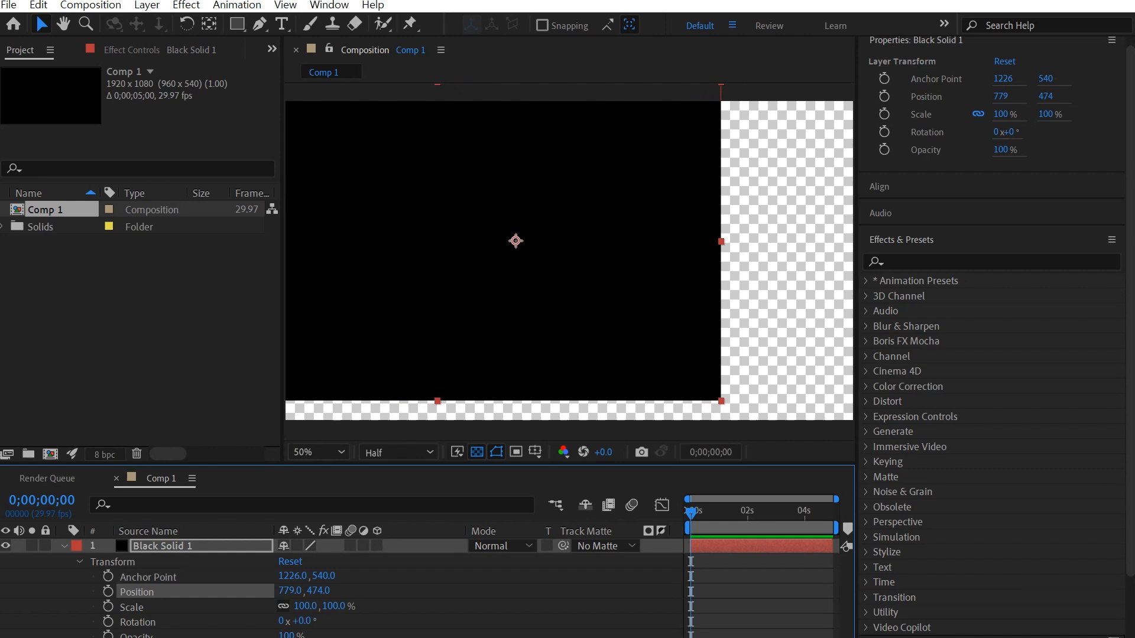
{"action": "left_click_drag", "start_coordinate": [516, 241], "coordinate": [520, 217]}
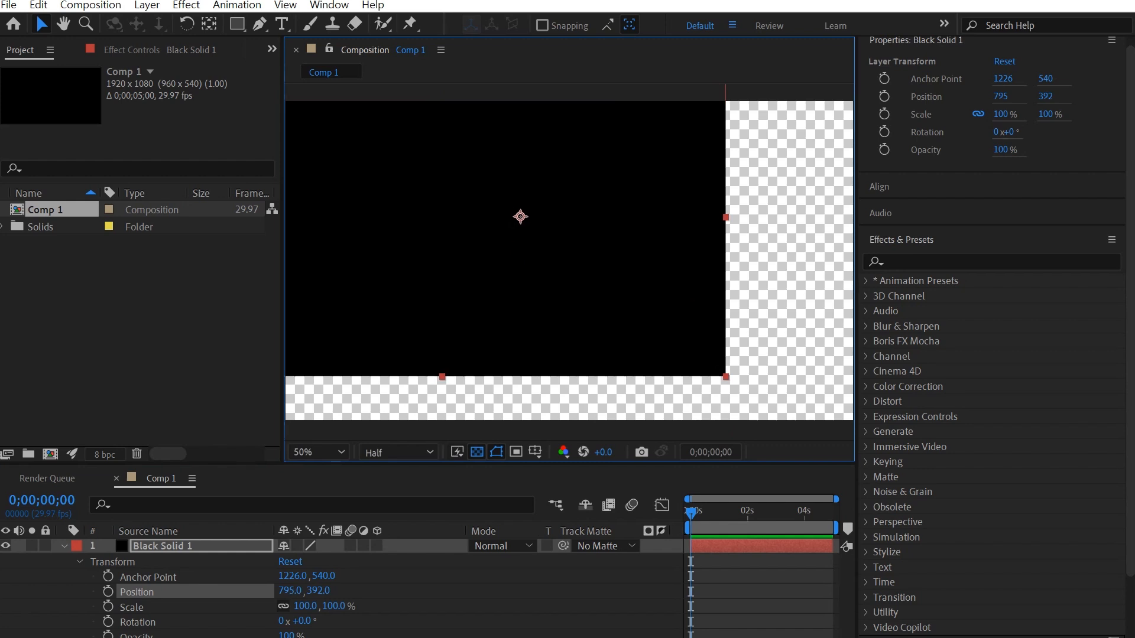
{"action": "key", "text": "ctrl+alt+Home"}
{"action": "key", "text": "ctrl+Home"}
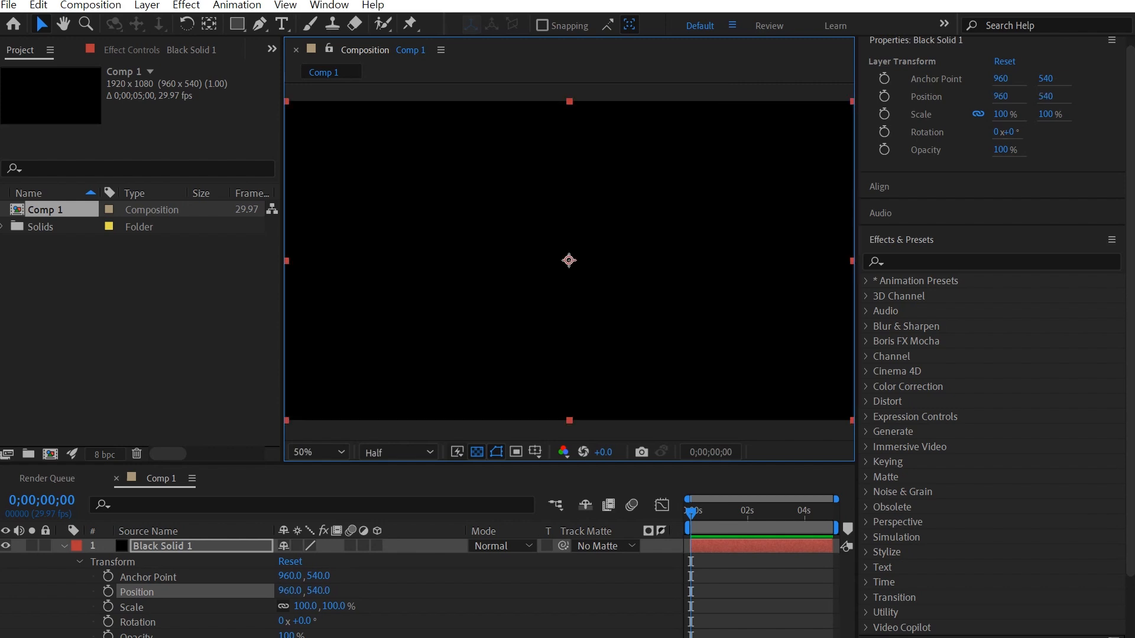
{"action": "key", "text": "ctrl+t"}
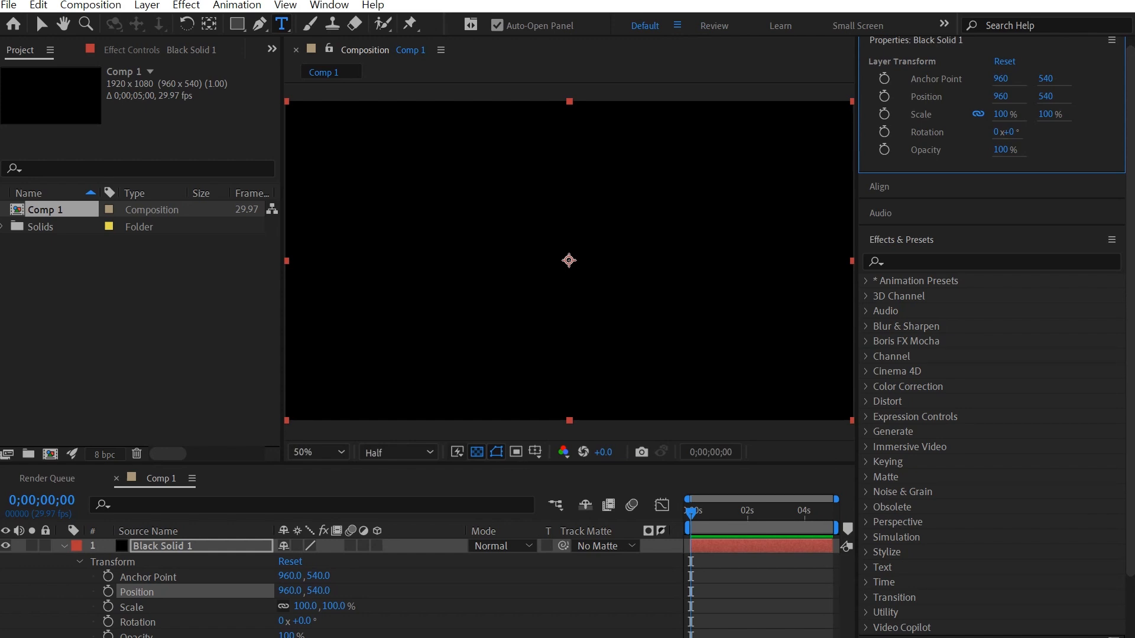
Step: Type 'Hello' as a new text layer in the composition, fixing the typos
{"action": "left_click", "coordinate": [487, 205]}
{"action": "type", "text": "h"}
{"action": "key", "text": "BackSpace"}
{"action": "type", "text": "He"}
{"action": "type", "text": "loo"}
{"action": "key", "text": "BackSpace"}
{"action": "key", "text": "BackSpace"}
{"action": "type", "text": "lo"}
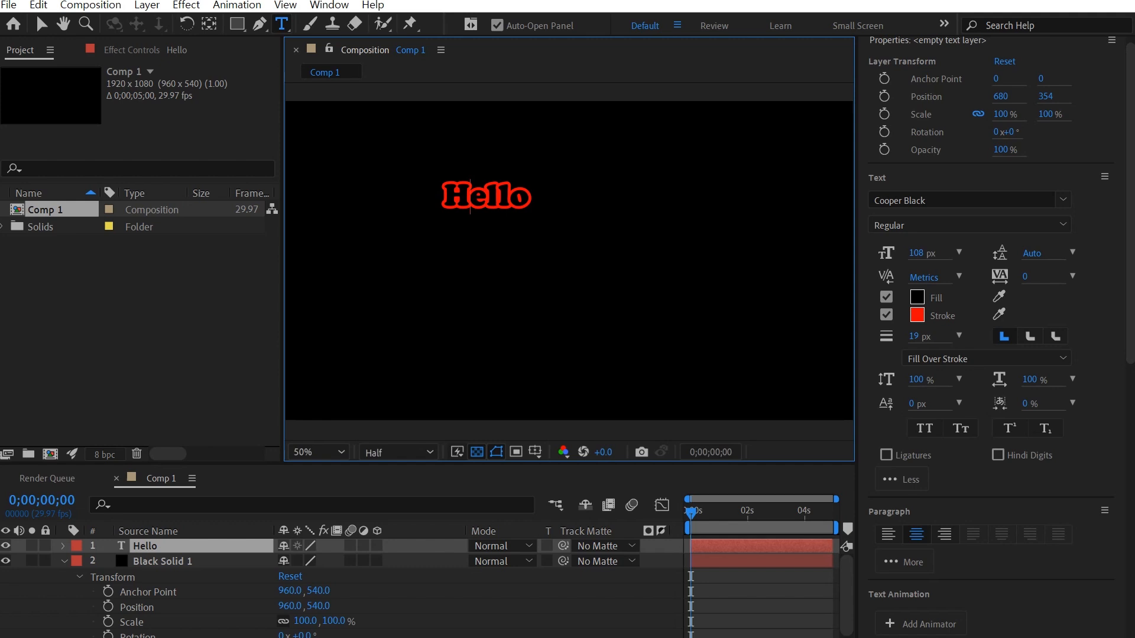
{"action": "left_click", "coordinate": [41, 23]}
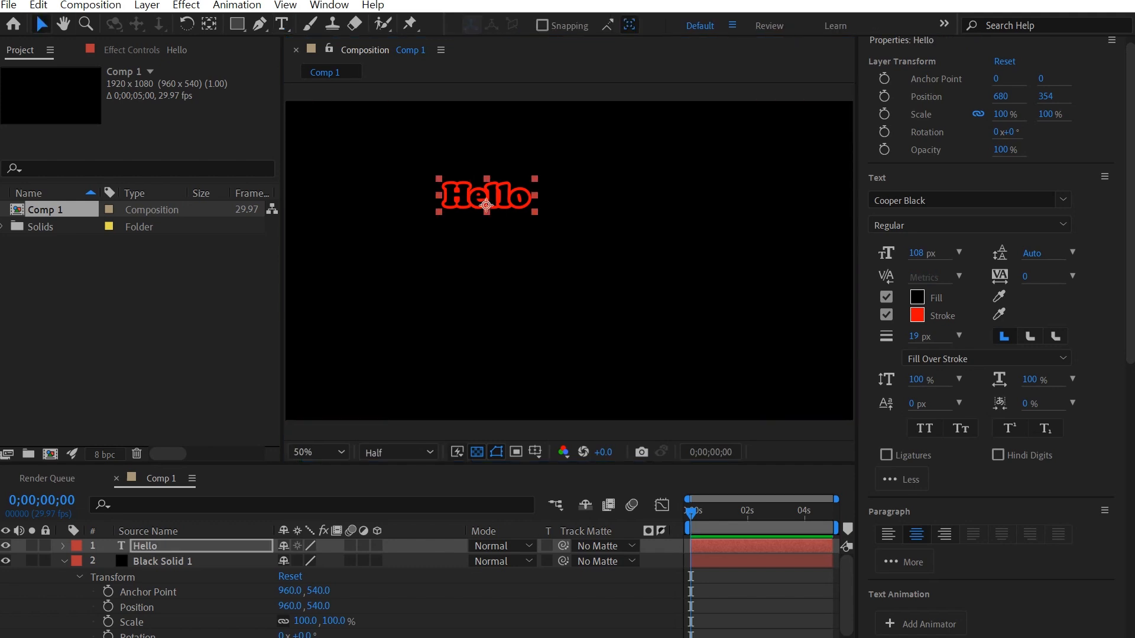
Step: Centre Hello's anchor point and position, then drag it left to 320, 540
{"action": "key", "text": "ctrl+alt+Home"}
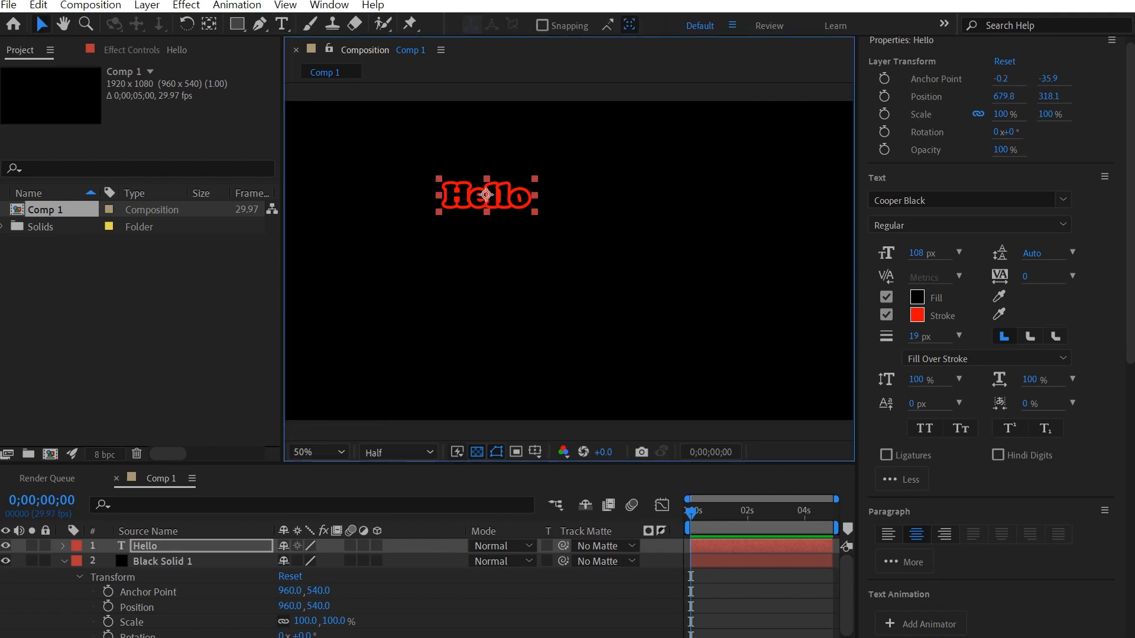
{"action": "key", "text": "ctrl+Home"}
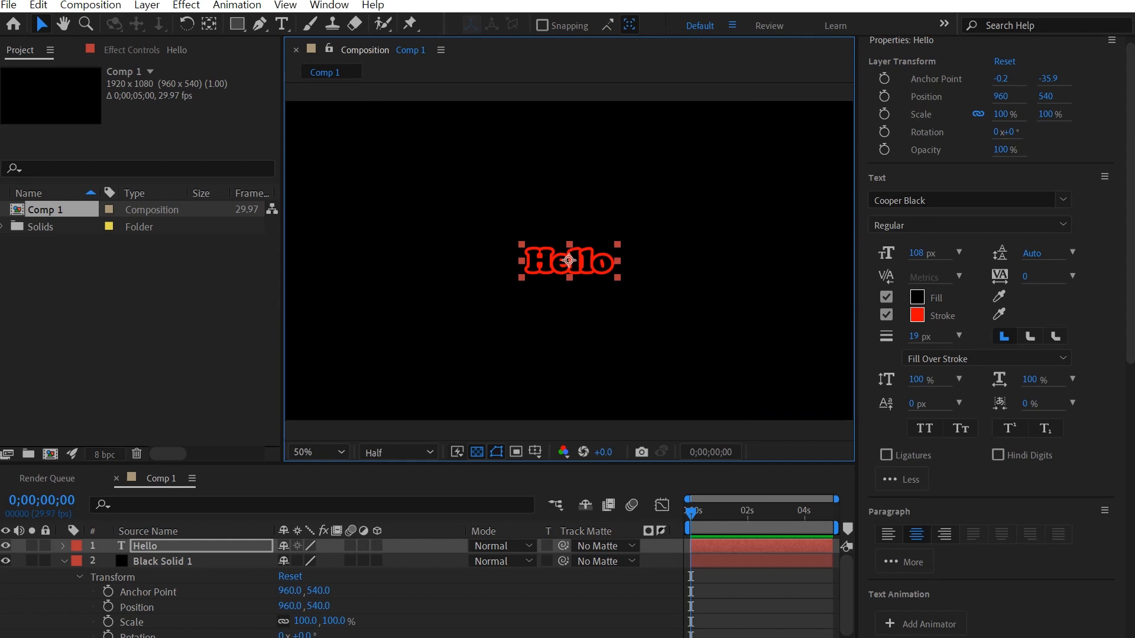
{"action": "left_click_drag", "start_coordinate": [569, 260], "coordinate": [380, 260]}
Step: Reveal Hello's Transform group and go through Anchor Point, Position, Scale, Rotation and Opacity
{"action": "left_click", "coordinate": [64, 561]}
{"action": "left_click", "coordinate": [64, 546]}
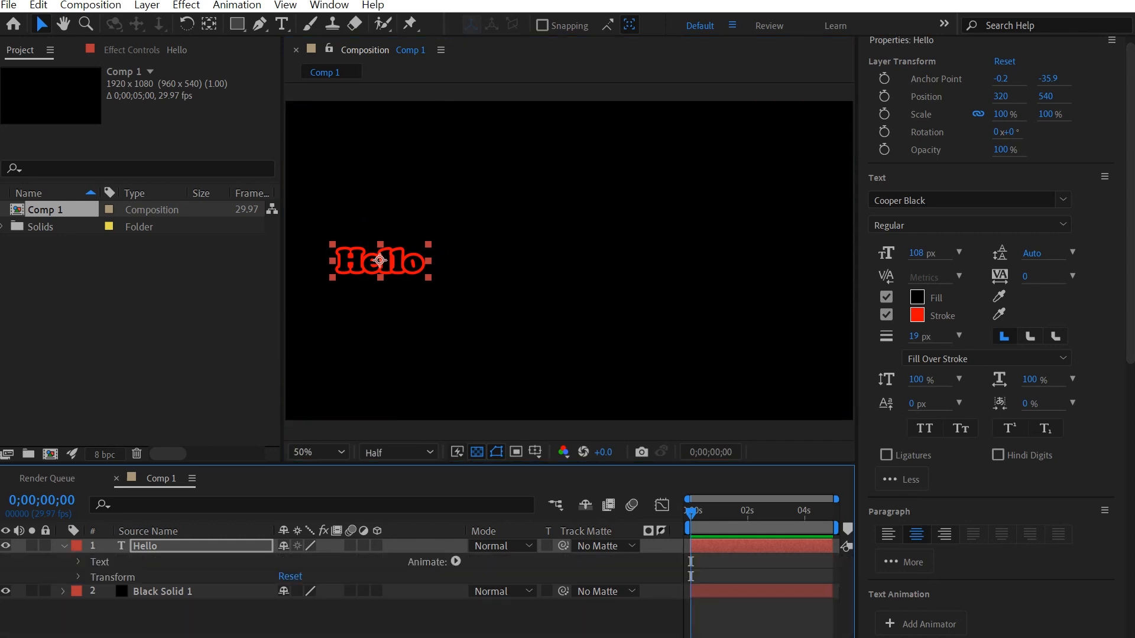
{"action": "left_click", "coordinate": [78, 577]}
{"action": "scroll", "coordinate": [343, 585], "scroll_direction": "down", "scroll_amount": 2}
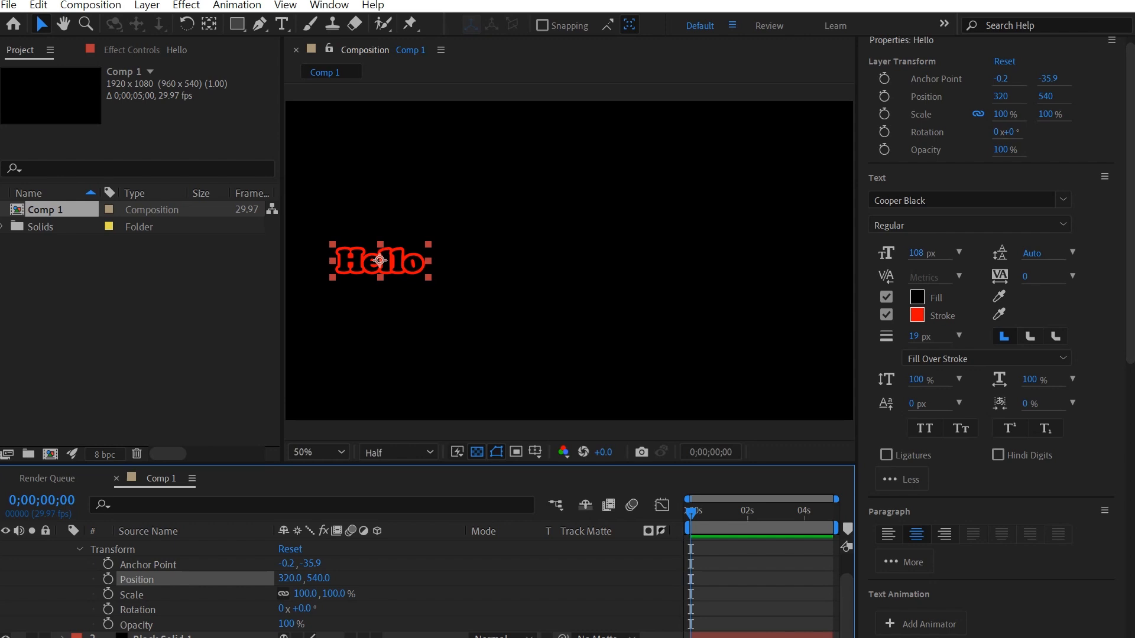
{"action": "left_click", "coordinate": [148, 565]}
{"action": "left_click", "coordinate": [137, 580]}
{"action": "left_click", "coordinate": [131, 594]}
{"action": "left_click", "coordinate": [137, 610]}
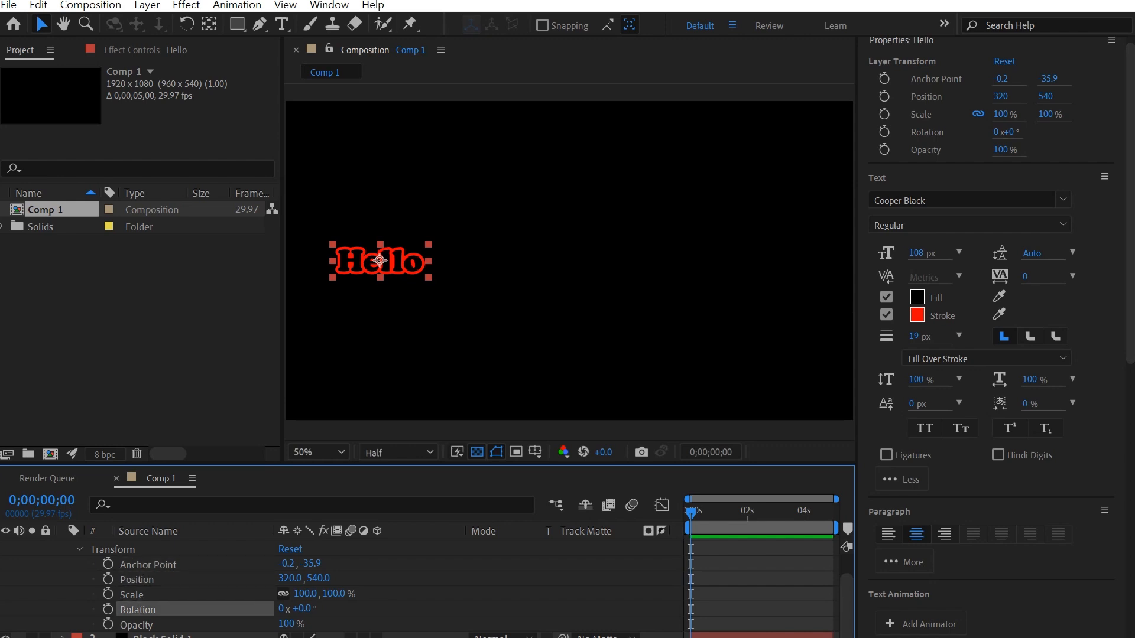
{"action": "left_click", "coordinate": [136, 624]}
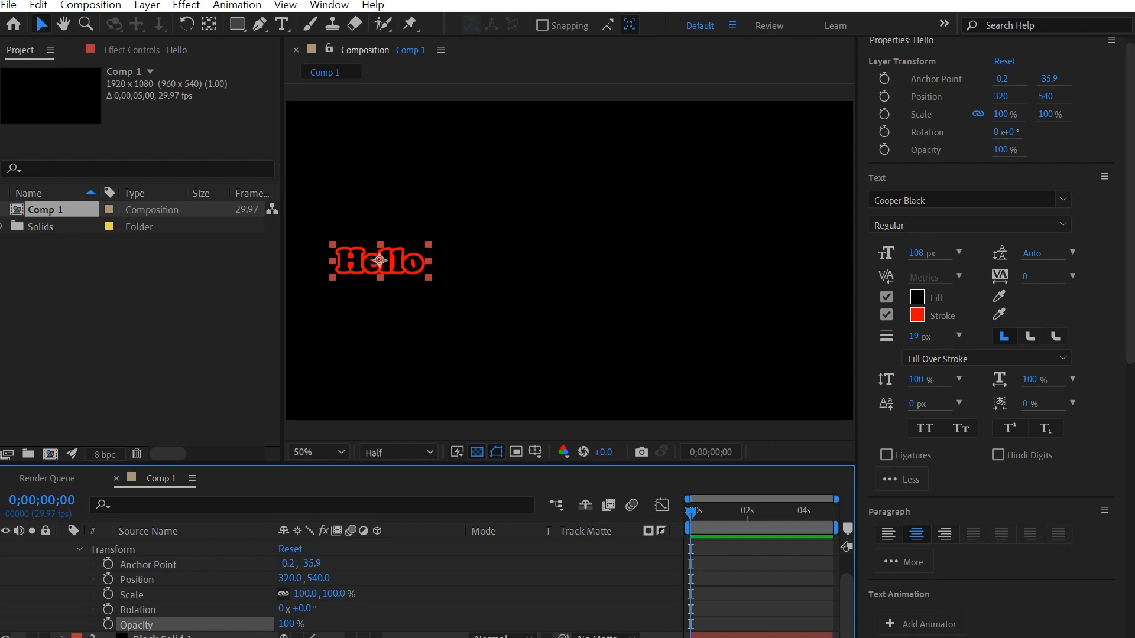
Step: Scrub Hello's position to 733, 540 and scale to about 139%, unlinking width and height
{"action": "left_click_drag", "start_coordinate": [288, 563], "coordinate": [329, 563]}
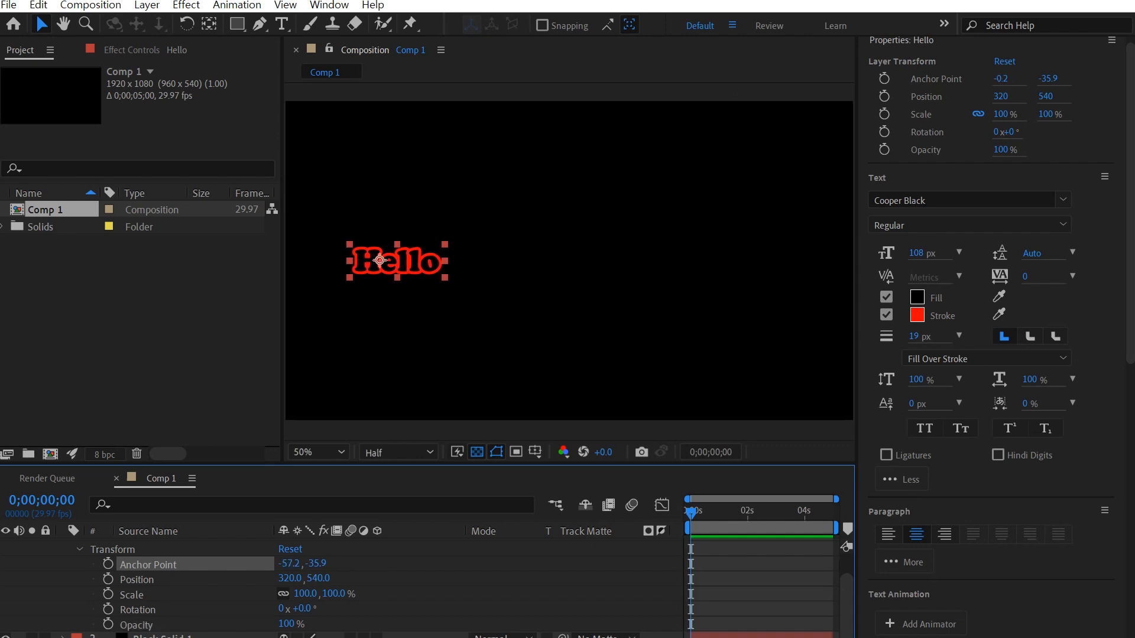
{"action": "left_click_drag", "start_coordinate": [290, 579], "coordinate": [493, 579]}
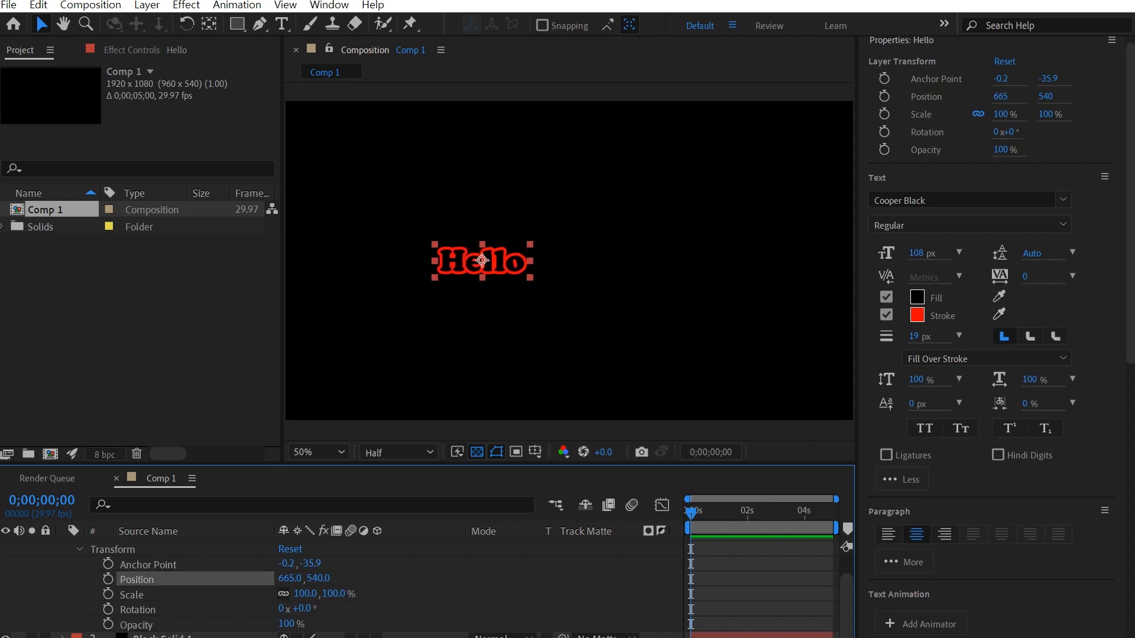
{"action": "left_click_drag", "start_coordinate": [290, 578], "coordinate": [330, 578]}
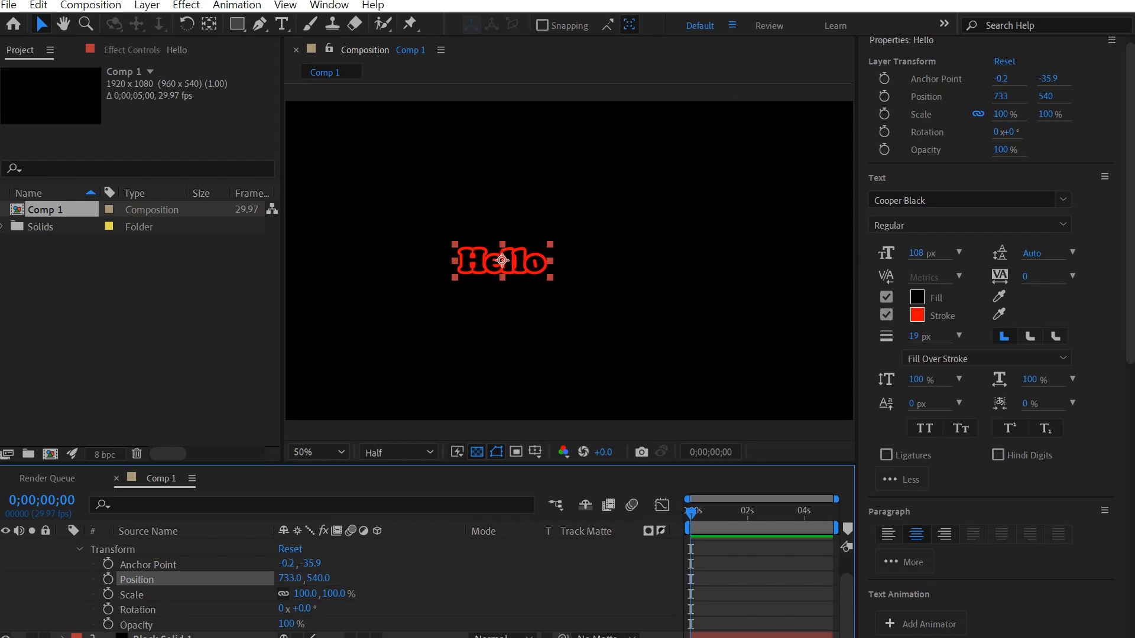
{"action": "left_click_drag", "start_coordinate": [334, 593], "coordinate": [357, 593]}
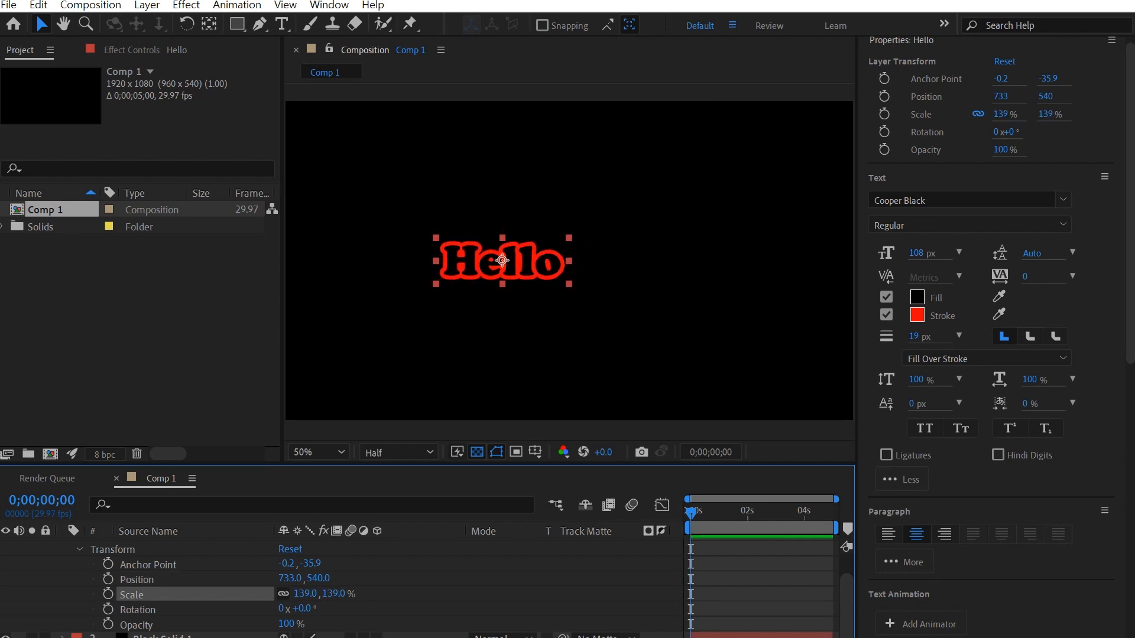
{"action": "left_click", "coordinate": [284, 593]}
{"action": "left_click_drag", "start_coordinate": [305, 594], "coordinate": [277, 593]}
{"action": "left_click", "coordinate": [283, 594]}
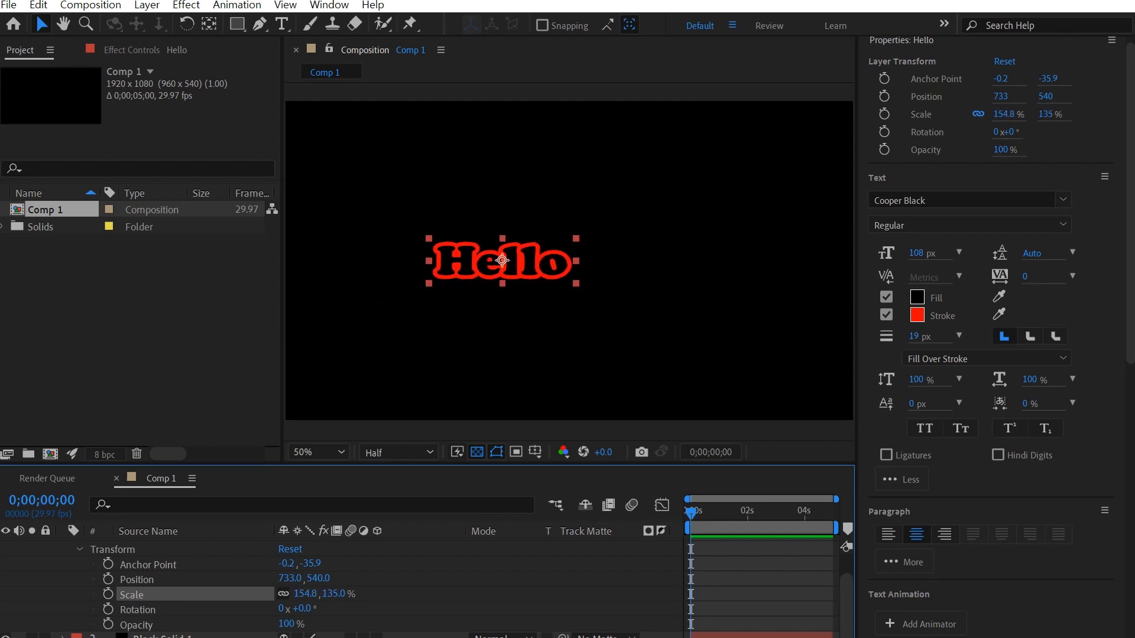
{"action": "left_click_drag", "start_coordinate": [299, 608], "coordinate": [509, 608]}
{"action": "left_click", "coordinate": [306, 608]}
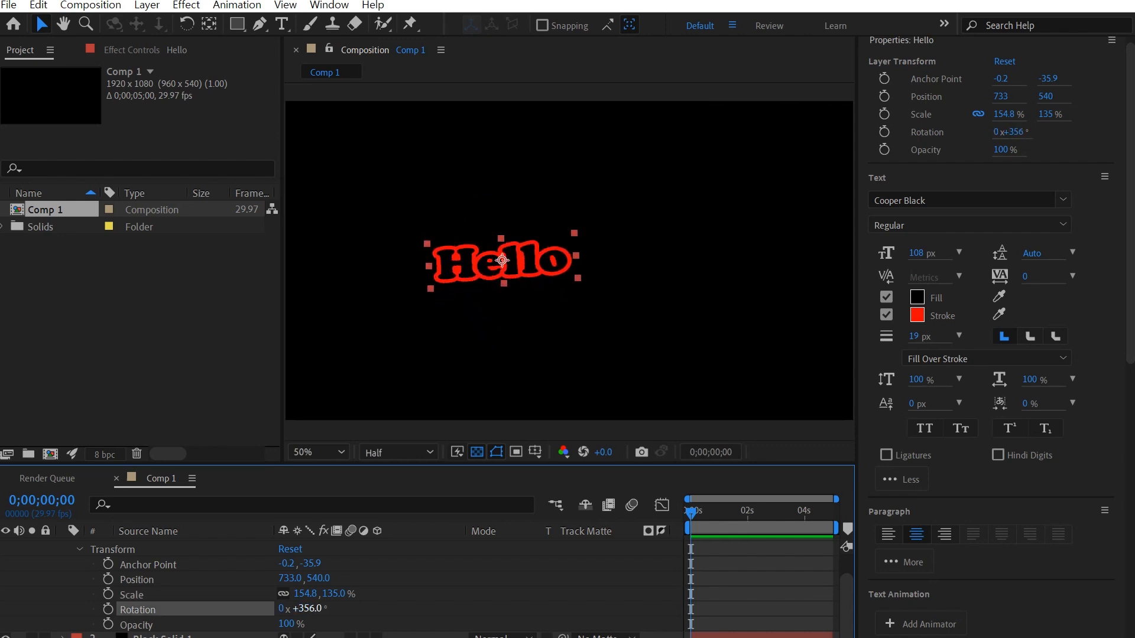
{"action": "type", "text": "0"}
{"action": "key", "text": "Return"}
{"action": "left_click_drag", "start_coordinate": [305, 594], "coordinate": [333, 593]}
{"action": "left_click", "coordinate": [283, 594]}
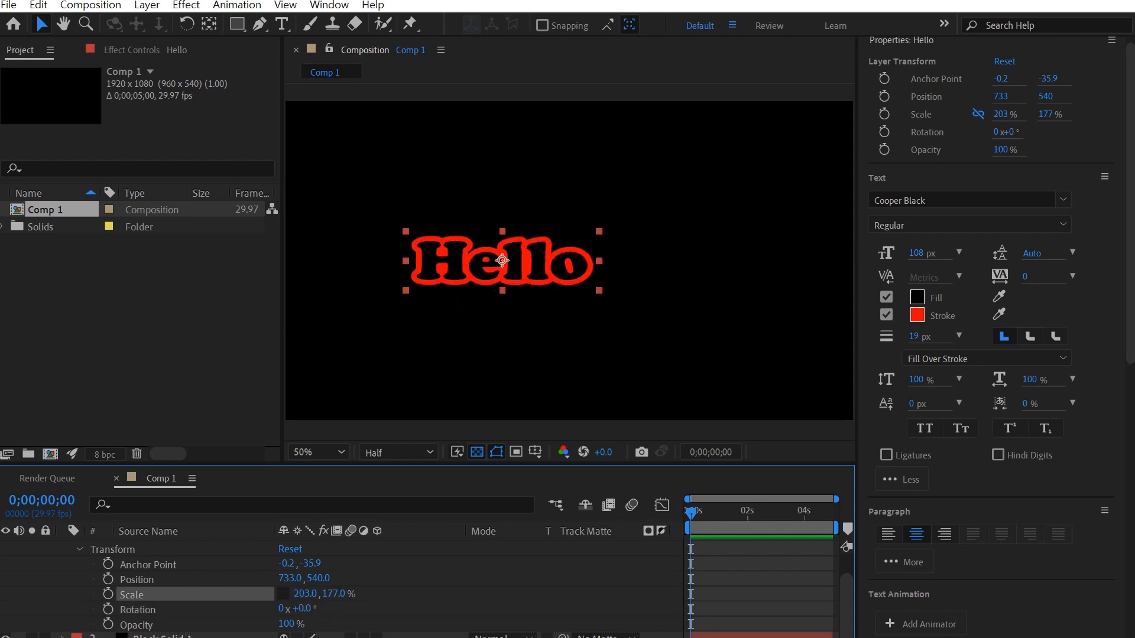
{"action": "key", "text": "ctrl+z"}
{"action": "key", "text": "ctrl+z"}
{"action": "key", "text": "ctrl+z"}
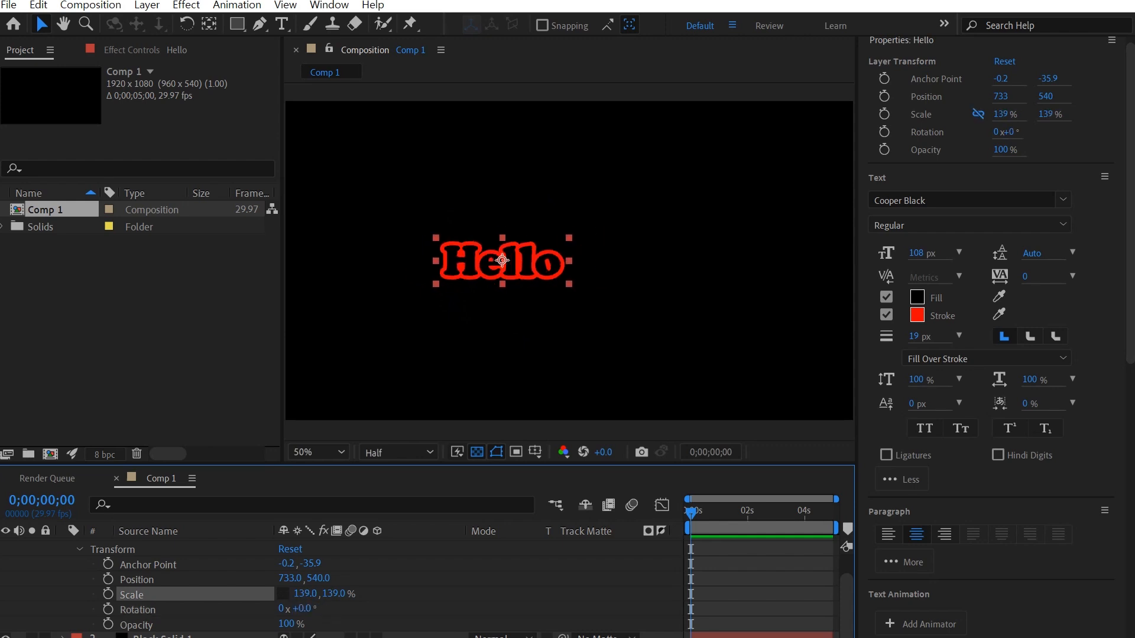
{"action": "mouse_move", "coordinate": [286, 624]}
{"action": "left_mouse_down"}
{"action": "mouse_move", "coordinate": [227, 624]}
{"action": "mouse_move", "coordinate": [286, 623]}
{"action": "left_mouse_up"}
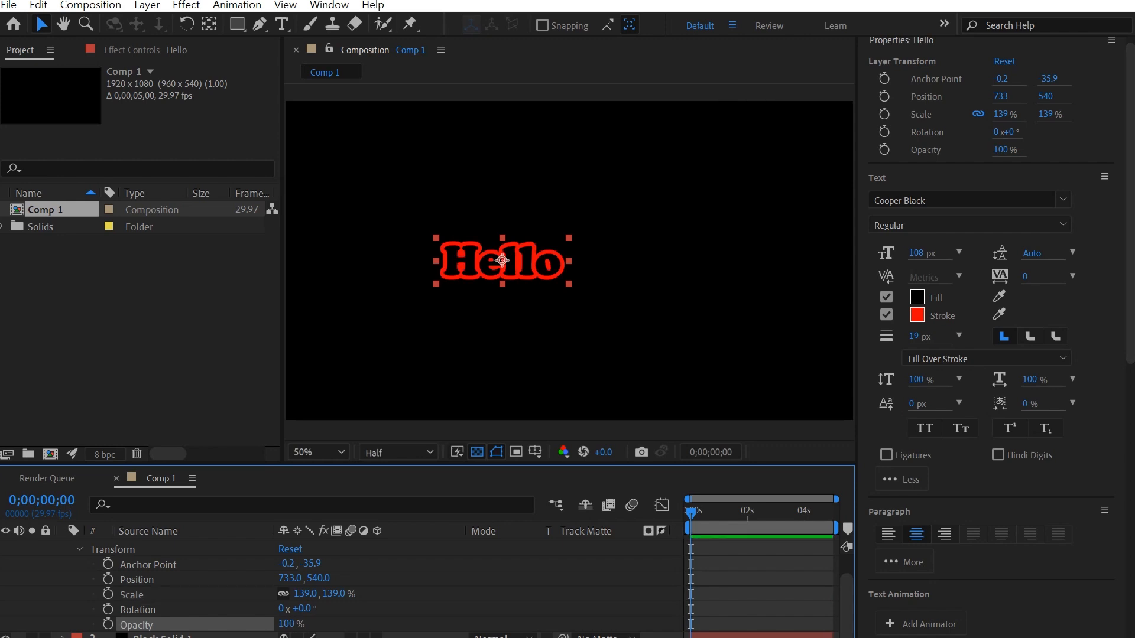
{"action": "mouse_move", "coordinate": [690, 512]}
{"action": "left_mouse_down"}
{"action": "mouse_move", "coordinate": [819, 512]}
{"action": "mouse_move", "coordinate": [690, 512]}
{"action": "left_mouse_up"}
Step: Keyframe Hello's position from x 733 at the start to x 1187 near two seconds, then preview
{"action": "left_click", "coordinate": [107, 579]}
{"action": "left_click_drag", "start_coordinate": [690, 512], "coordinate": [746, 512]}
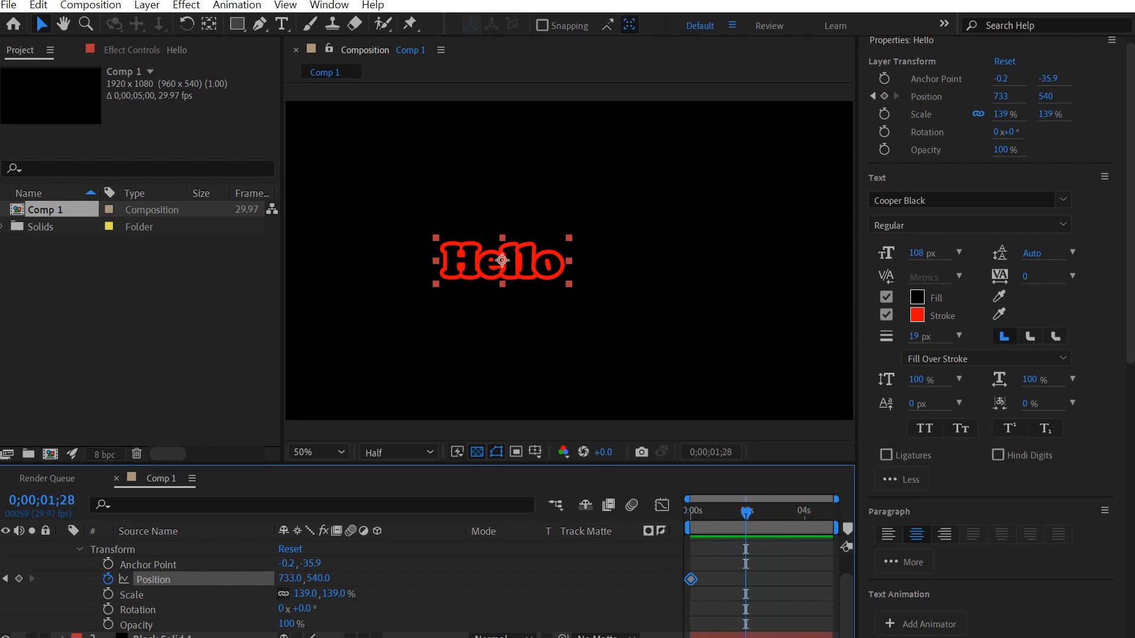
{"action": "key", "text": "alt+shift+p"}
{"action": "left_click_drag", "start_coordinate": [746, 512], "coordinate": [690, 512]}
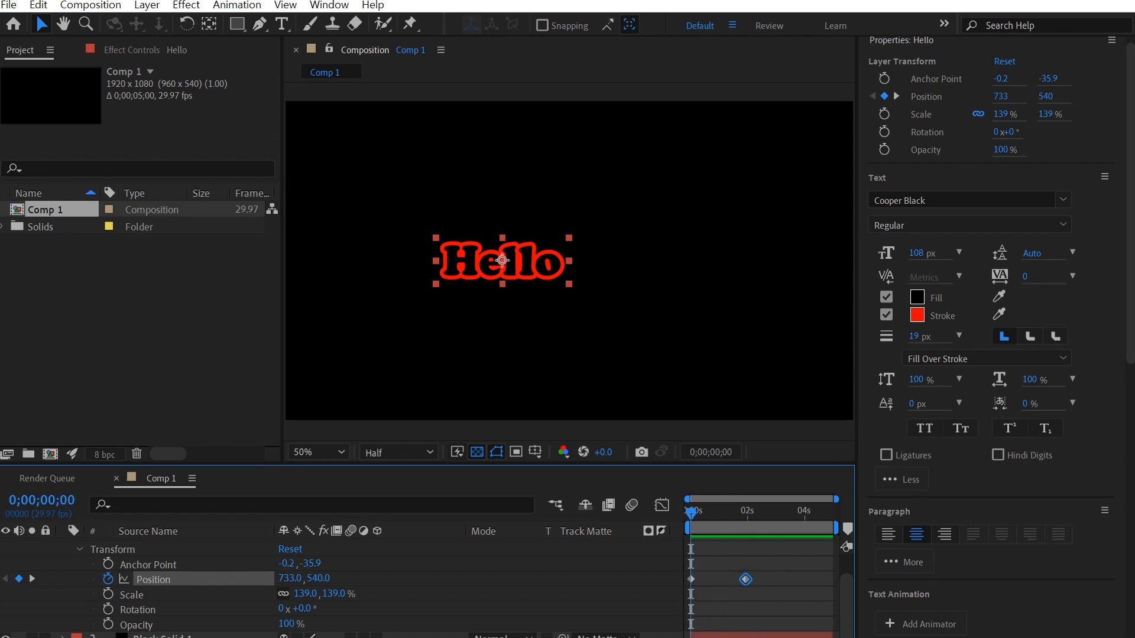
{"action": "key", "text": "k"}
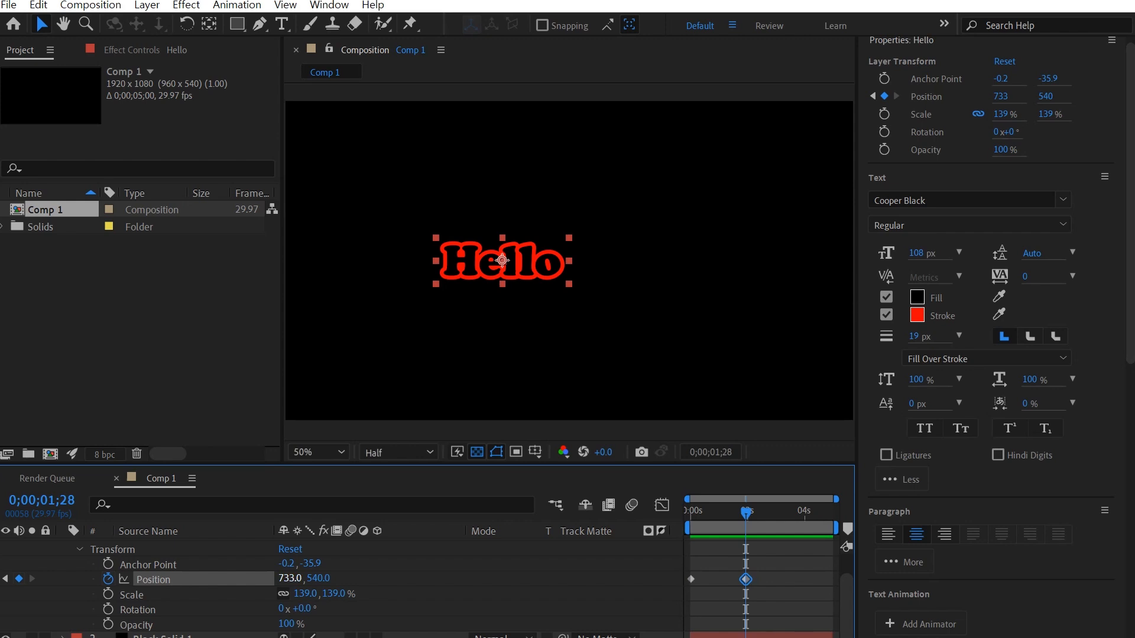
{"action": "left_click_drag", "start_coordinate": [289, 577], "coordinate": [557, 578]}
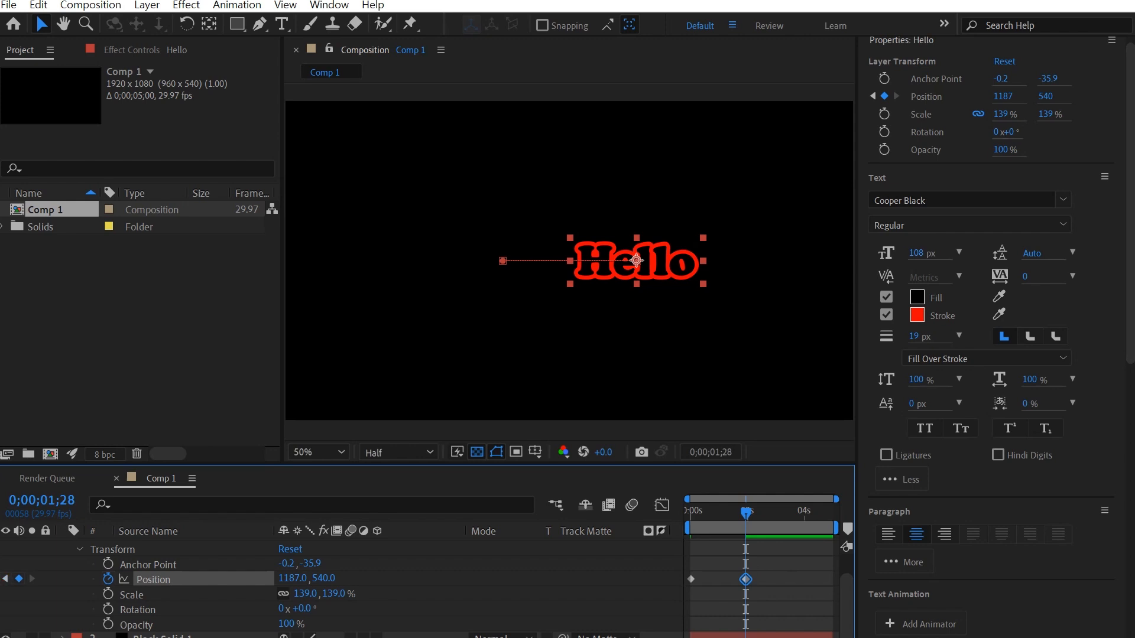
{"action": "key", "text": "Home"}
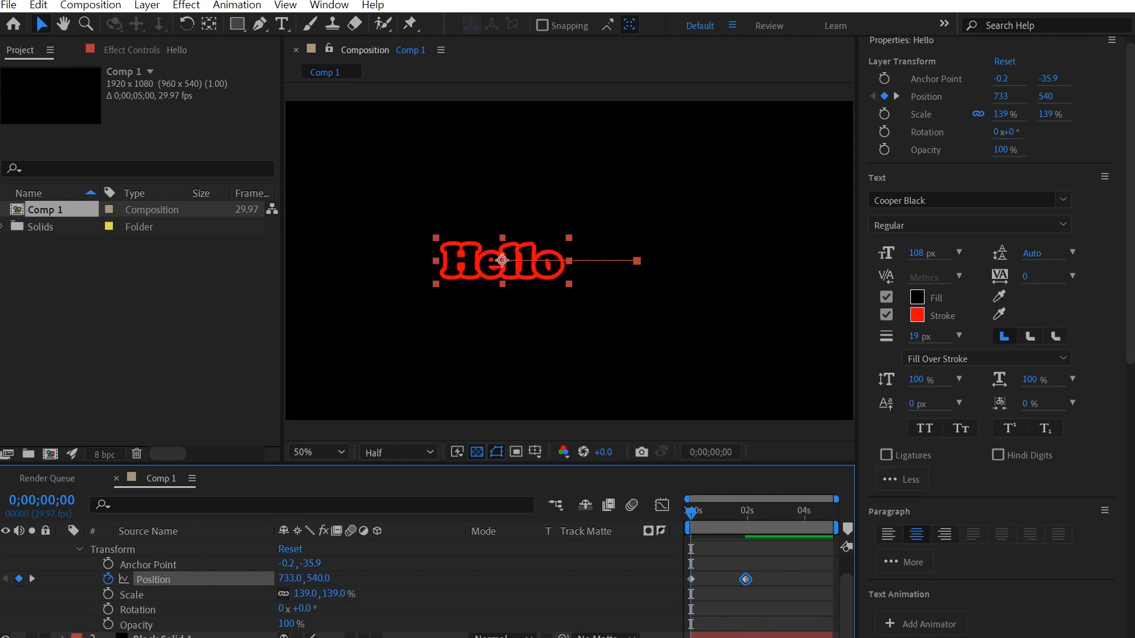
{"action": "key", "text": "space"}
Step: Split Hello's Position into X and Y and remove the Y Position keyframes, keeping Y at 540
{"action": "left_click", "coordinate": [690, 580], "text": "shift"}
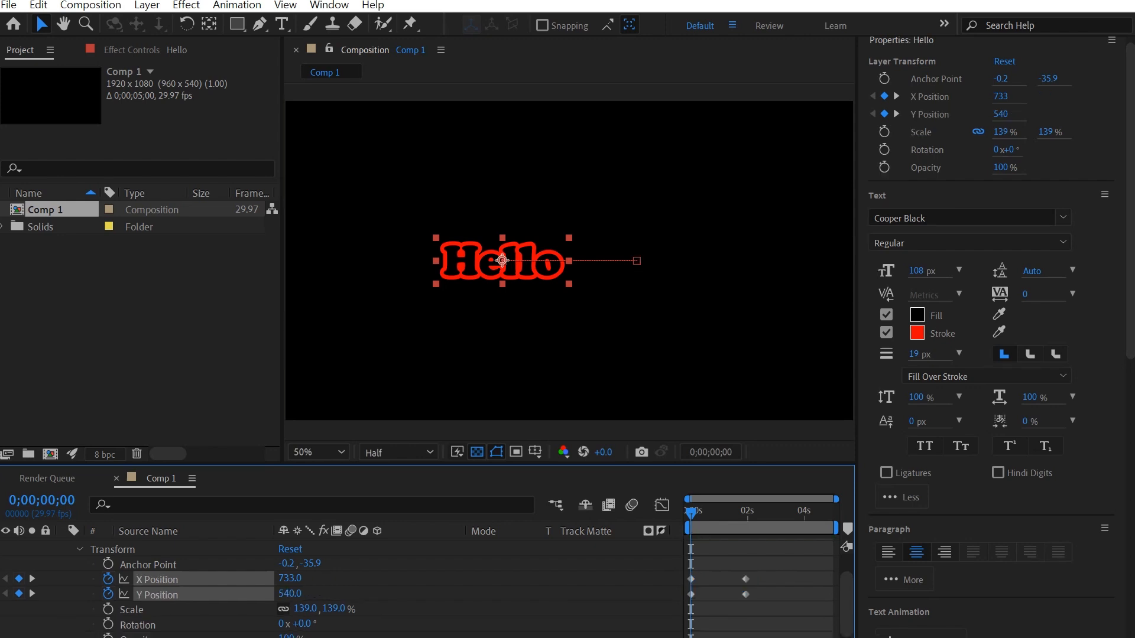
{"action": "left_click", "coordinate": [157, 579]}
{"action": "left_click", "coordinate": [131, 609]}
{"action": "left_click", "coordinate": [157, 595], "text": "shift"}
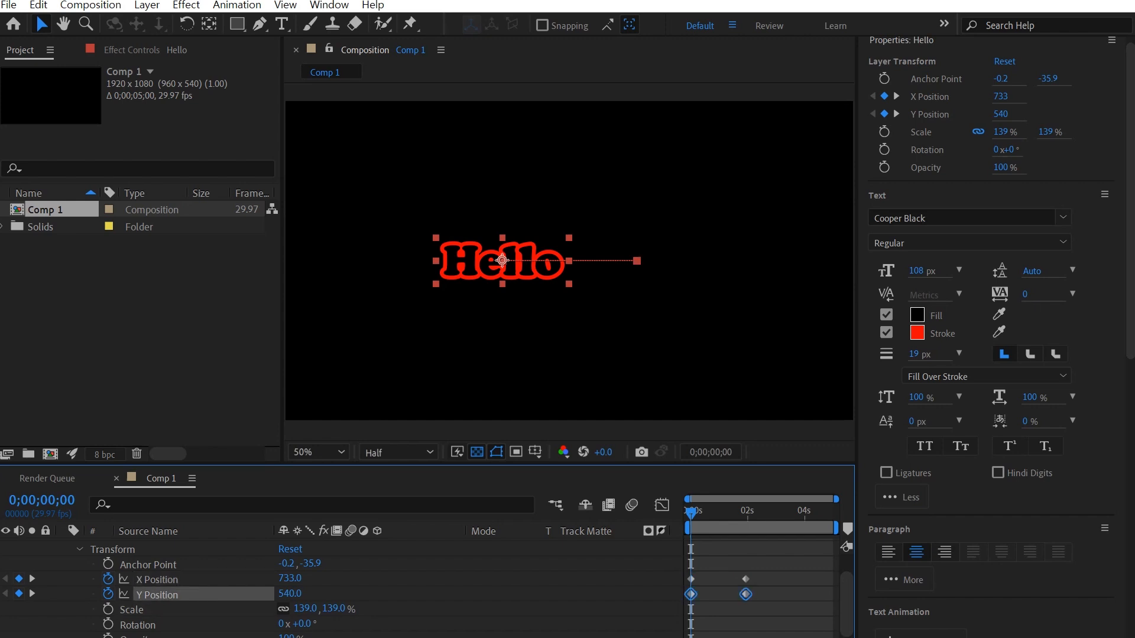
{"action": "left_click", "coordinate": [156, 595]}
{"action": "left_click", "coordinate": [156, 579]}
{"action": "left_click", "coordinate": [156, 595], "text": "shift"}
{"action": "left_click", "coordinate": [156, 594]}
{"action": "left_click", "coordinate": [157, 579], "text": "shift"}
{"action": "left_click", "coordinate": [157, 579]}
{"action": "left_click", "coordinate": [156, 594], "text": "shift"}
{"action": "left_click", "coordinate": [157, 594]}
{"action": "left_click", "coordinate": [157, 579]}
{"action": "left_click", "coordinate": [157, 595], "text": "shift"}
{"action": "left_click", "coordinate": [156, 594]}
{"action": "left_click", "coordinate": [156, 579]}
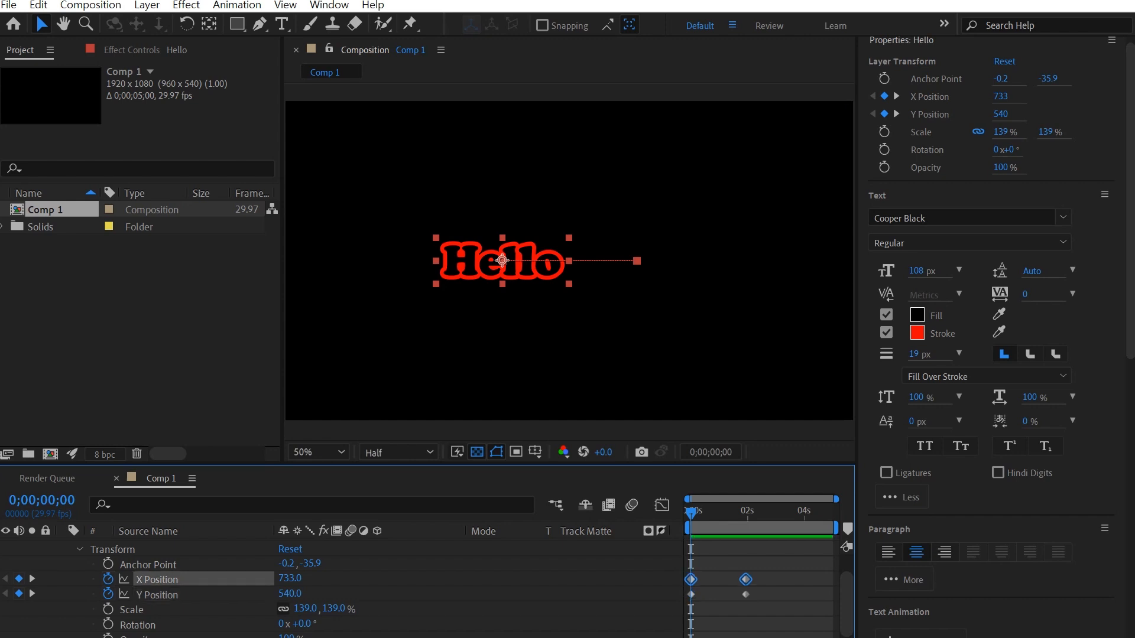
{"action": "left_click", "coordinate": [156, 594]}
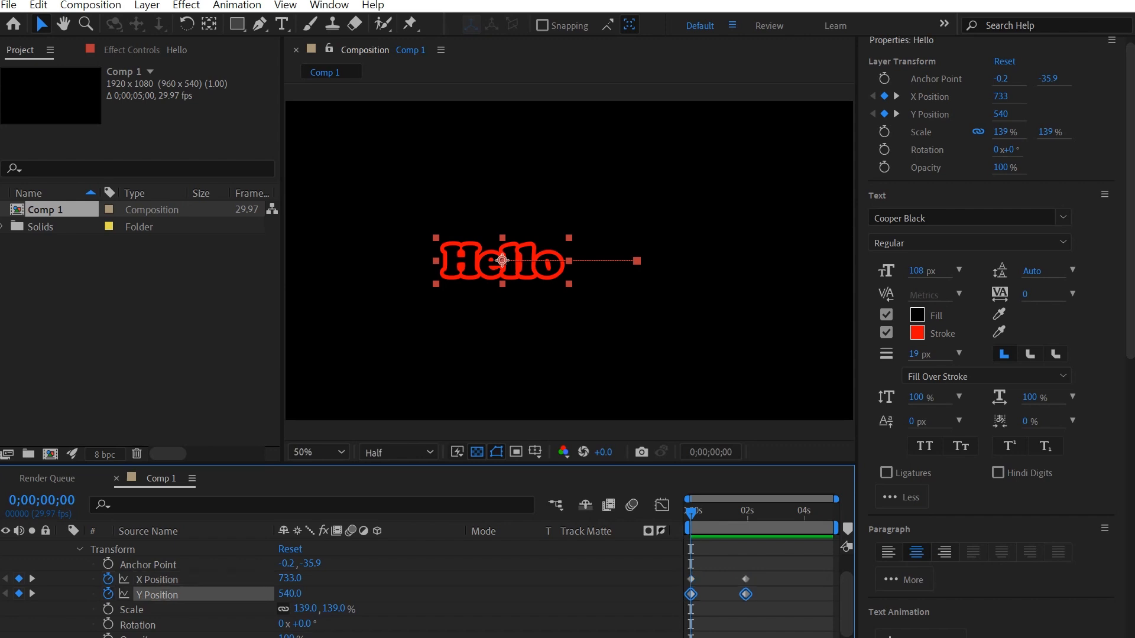
{"action": "left_click", "coordinate": [109, 595]}
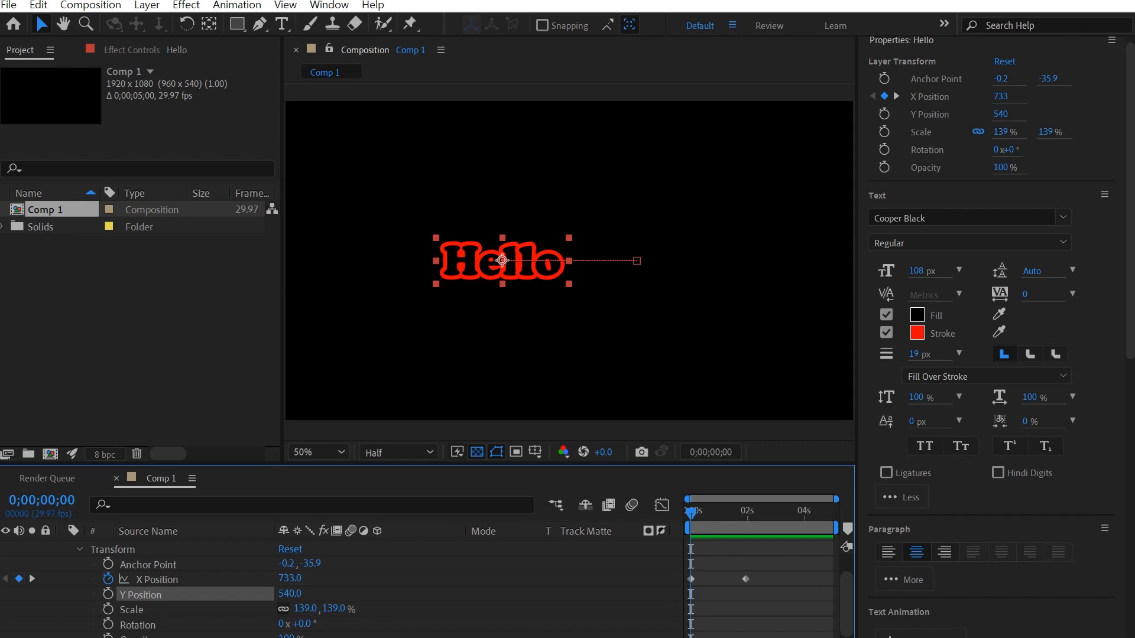
{"action": "left_click", "coordinate": [157, 579]}
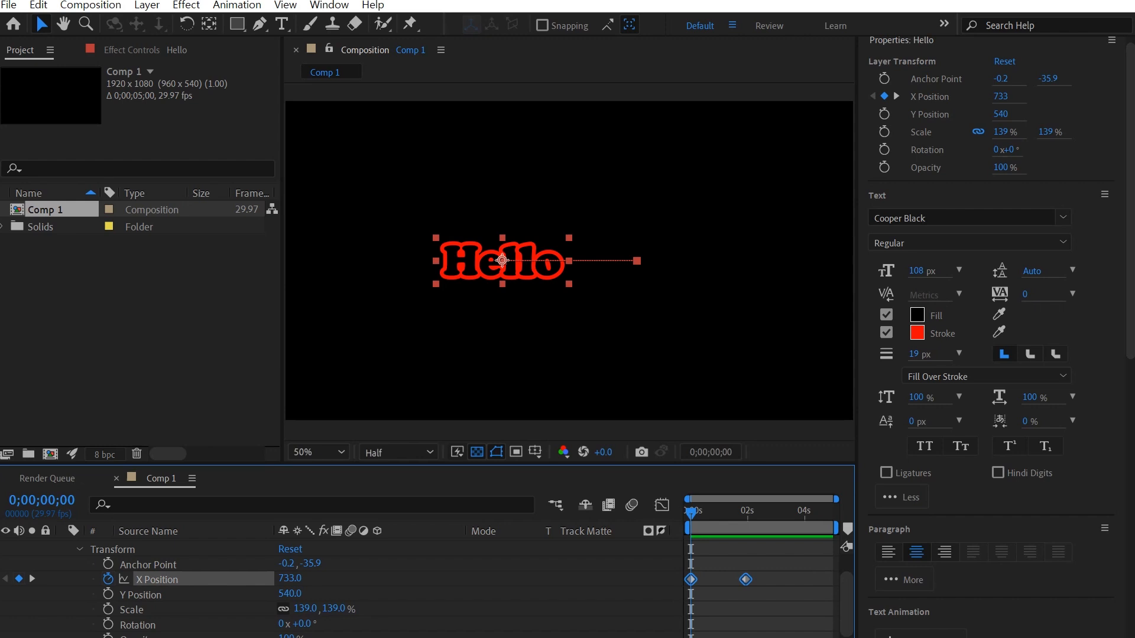
Step: Preview and scrub the X Position slide, ending on the 1187 keyframe at 2 seconds
{"action": "key", "text": "space"}
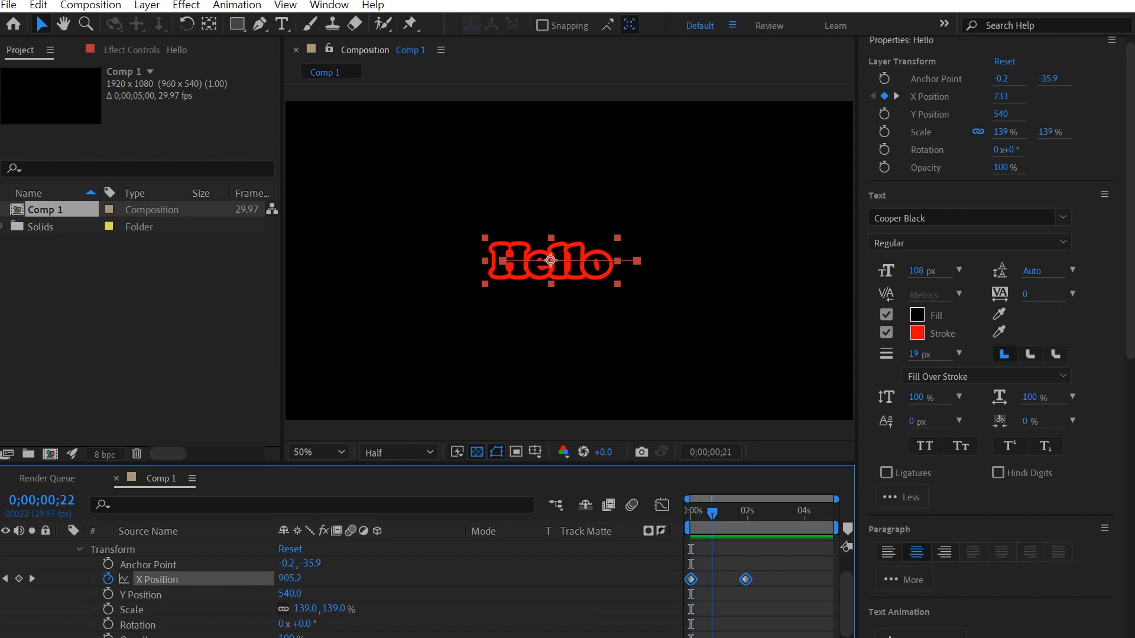
{"action": "key", "text": "space"}
{"action": "key", "text": "space"}
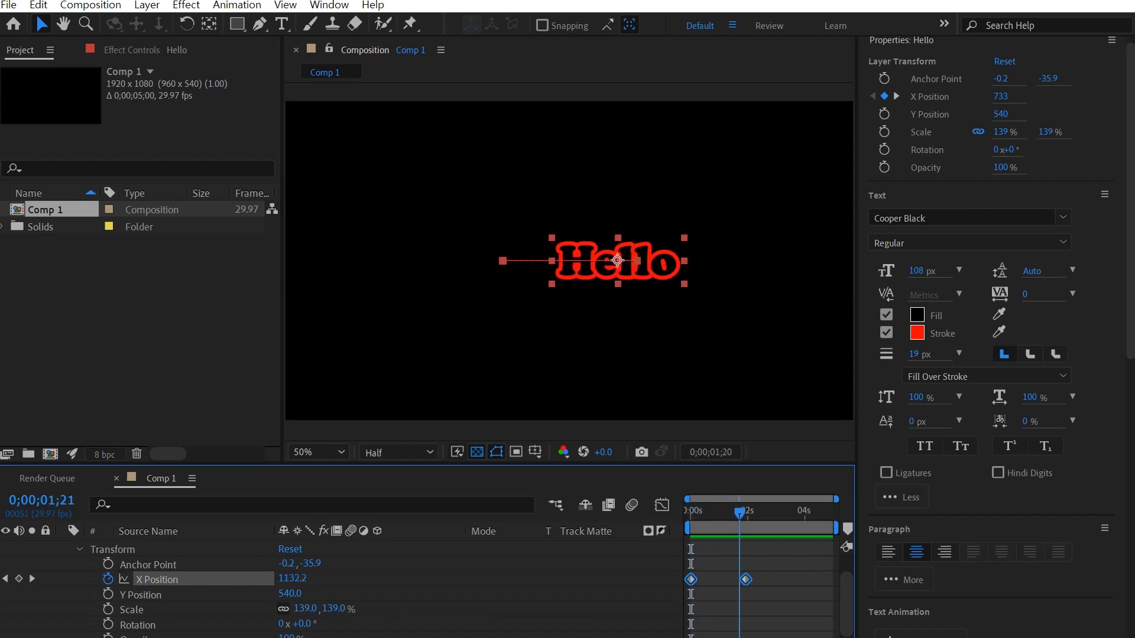
{"action": "key", "text": "space"}
{"action": "key", "text": "space"}
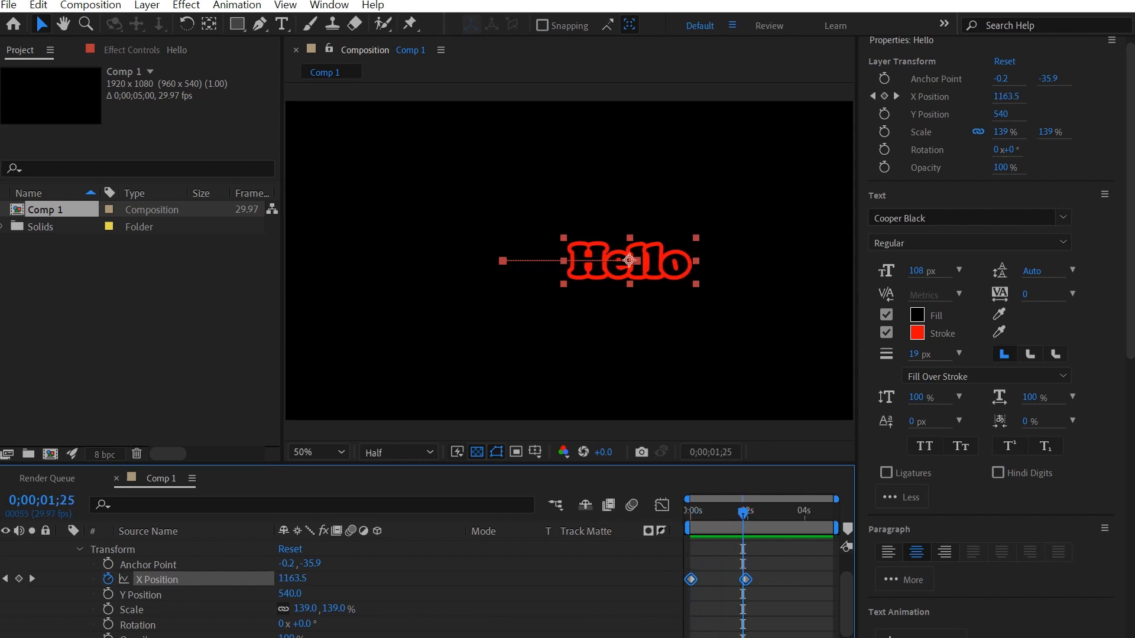
{"action": "scroll", "coordinate": [341, 591], "scroll_direction": "up", "scroll_amount": 1}
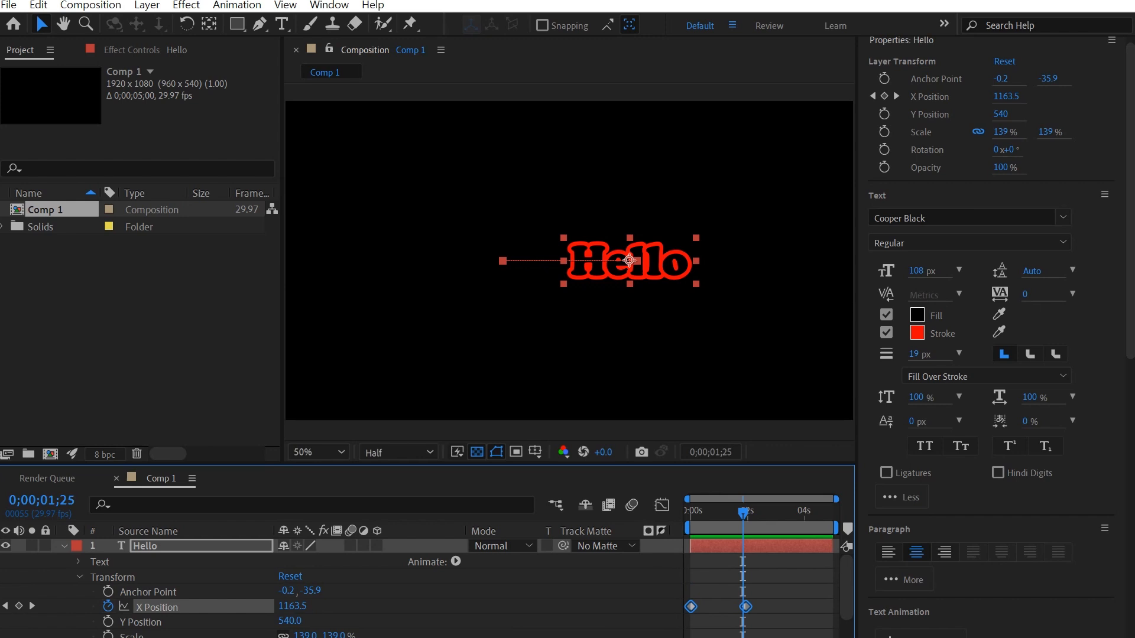
{"action": "left_click", "coordinate": [79, 577]}
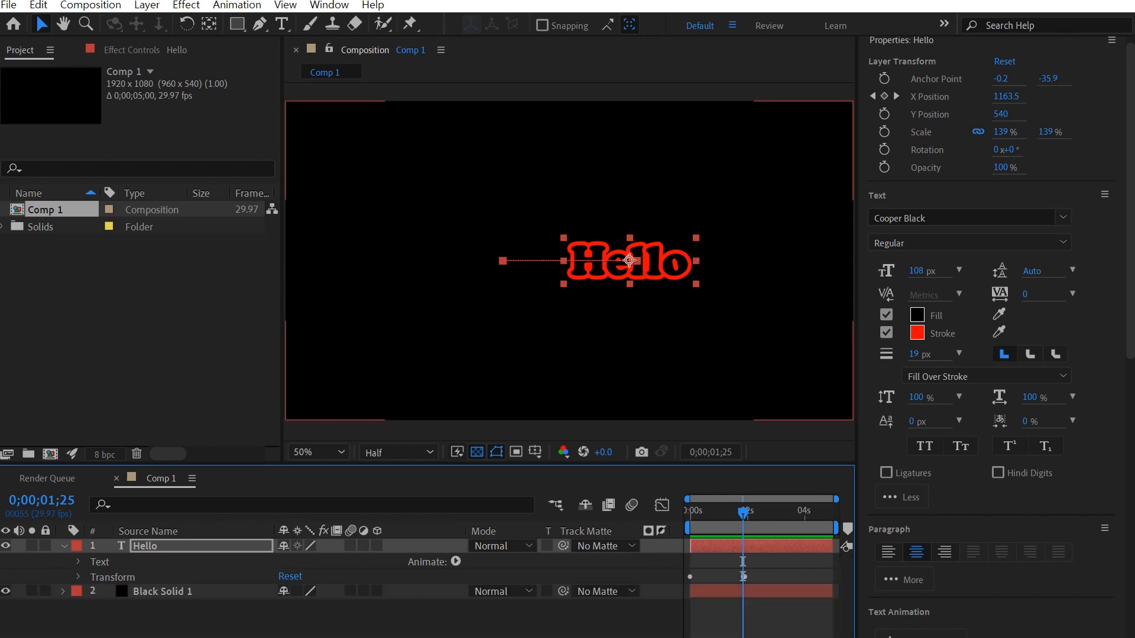
{"action": "left_click", "coordinate": [78, 577]}
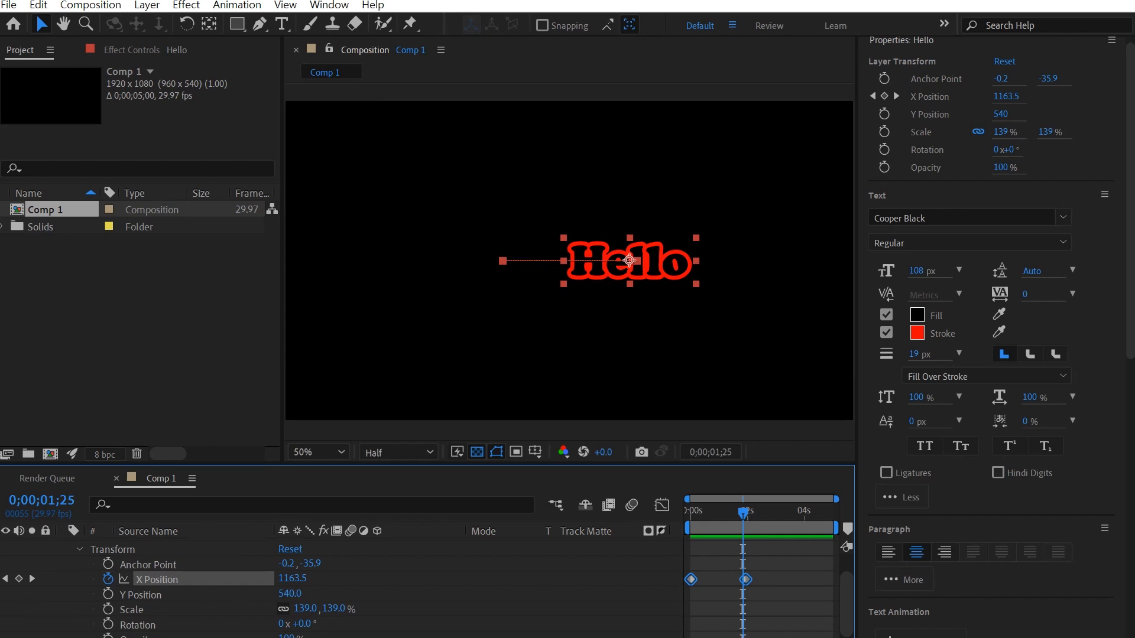
{"action": "left_click_drag", "start_coordinate": [743, 513], "coordinate": [691, 513]}
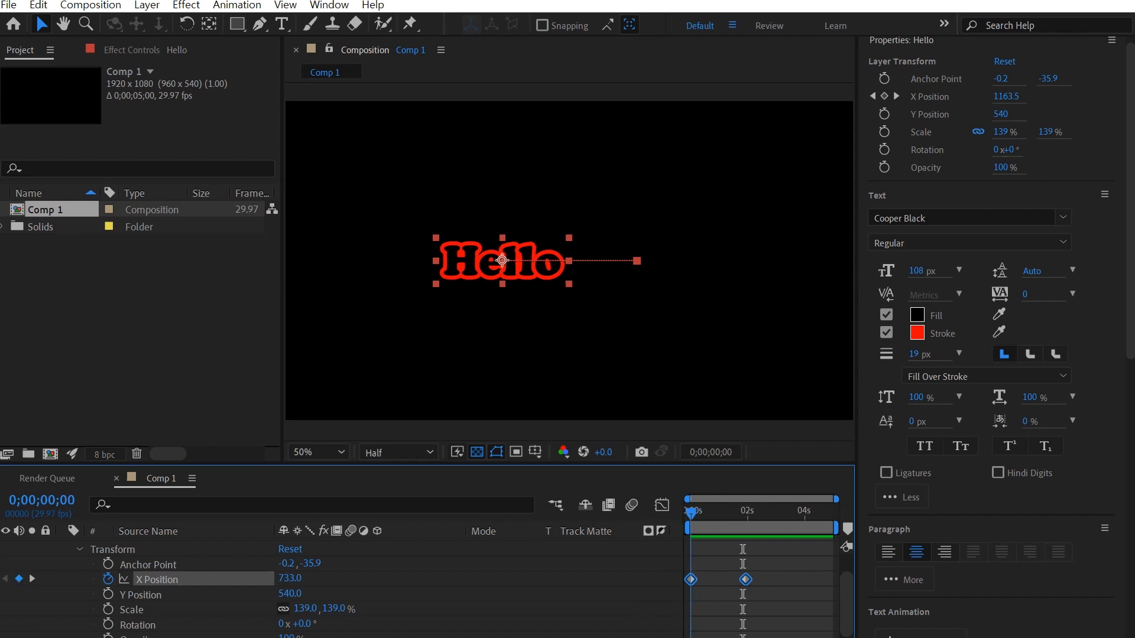
{"action": "key", "text": "space"}
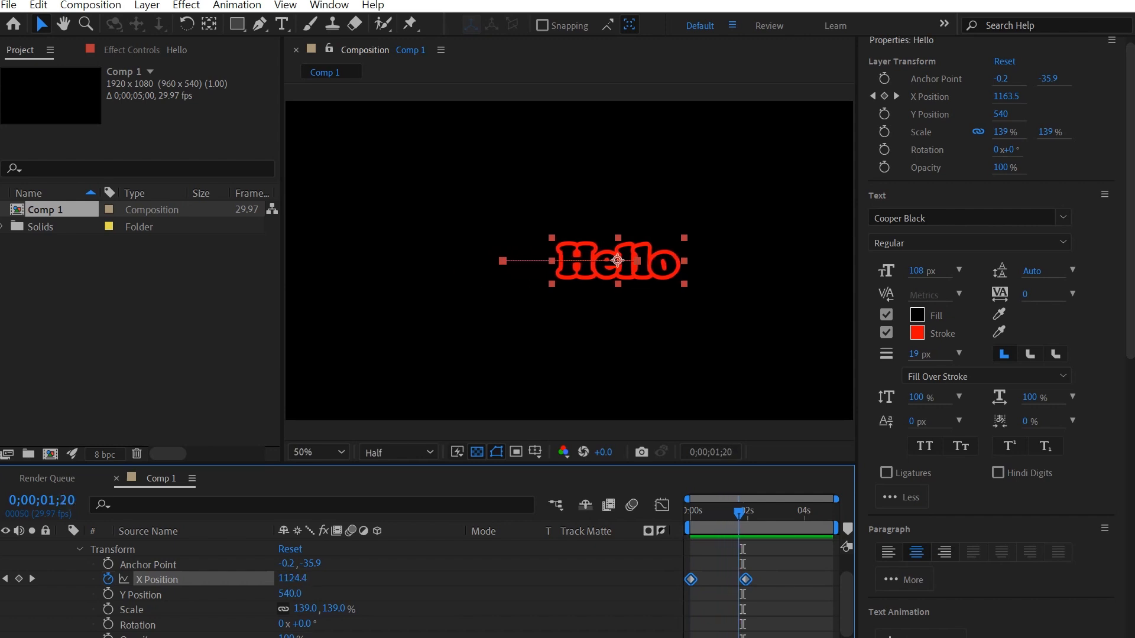
{"action": "left_click_drag", "start_coordinate": [746, 513], "coordinate": [690, 512]}
{"action": "key", "text": "space"}
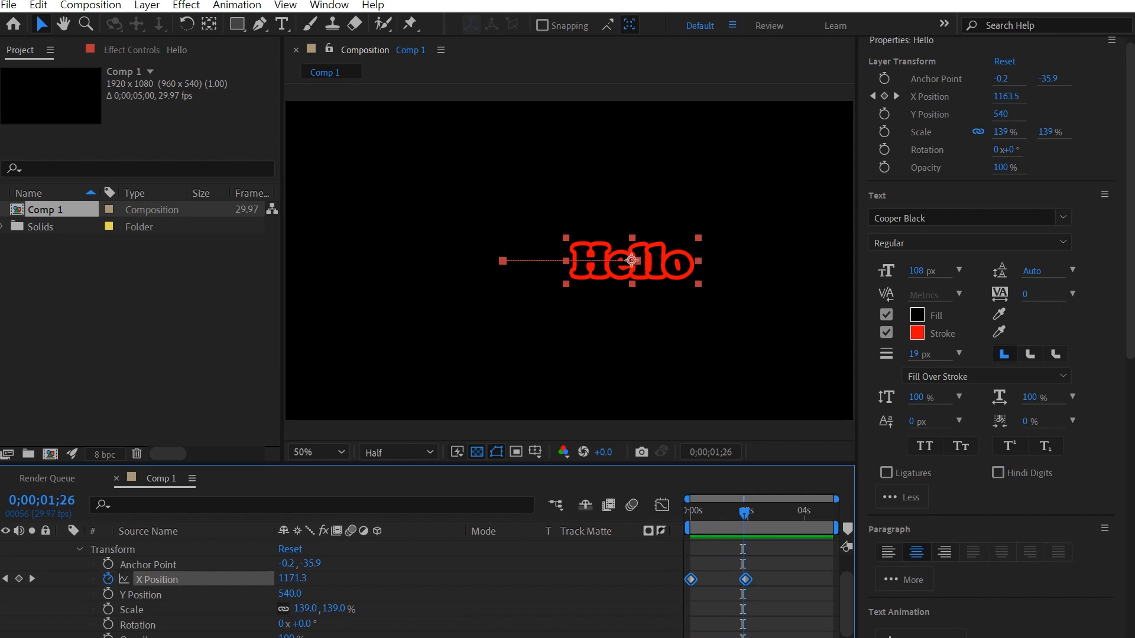
{"action": "left_click_drag", "start_coordinate": [743, 513], "coordinate": [740, 513]}
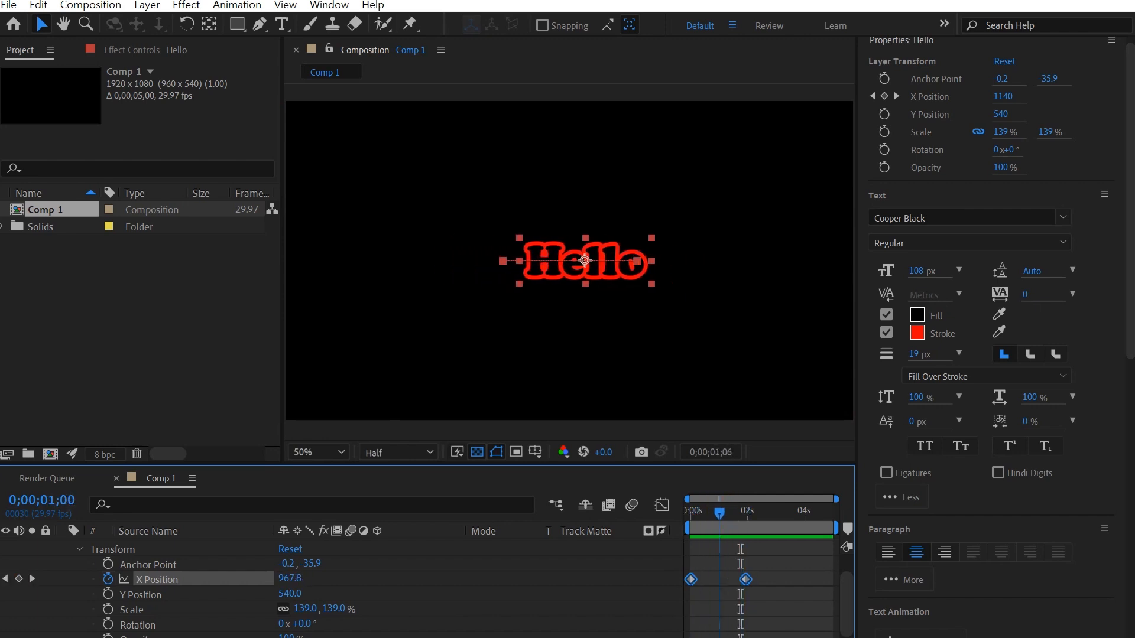
{"action": "key", "text": "space"}
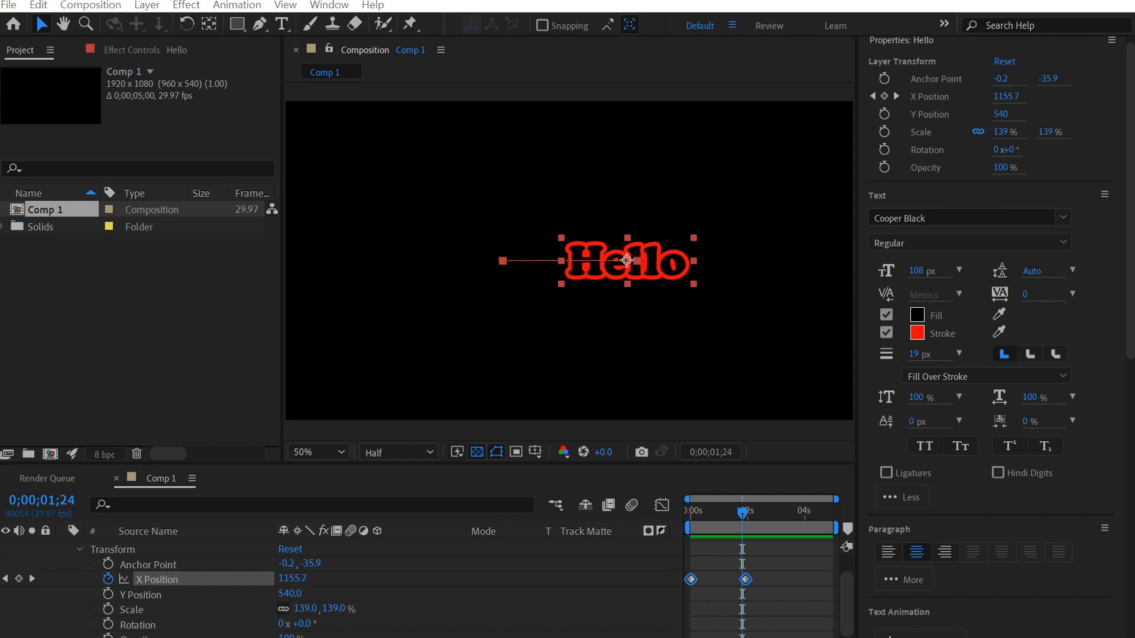
{"action": "key", "text": "k"}
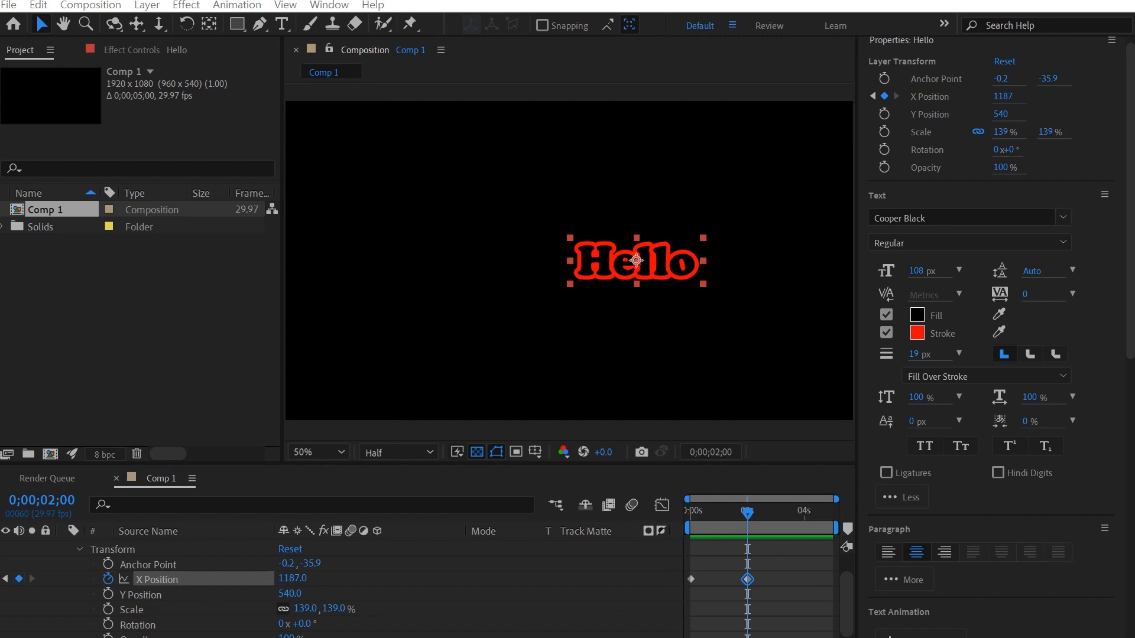
Step: Change Hello's X Position values so the slide runs right to left, and preview it
{"action": "left_click", "coordinate": [292, 578]}
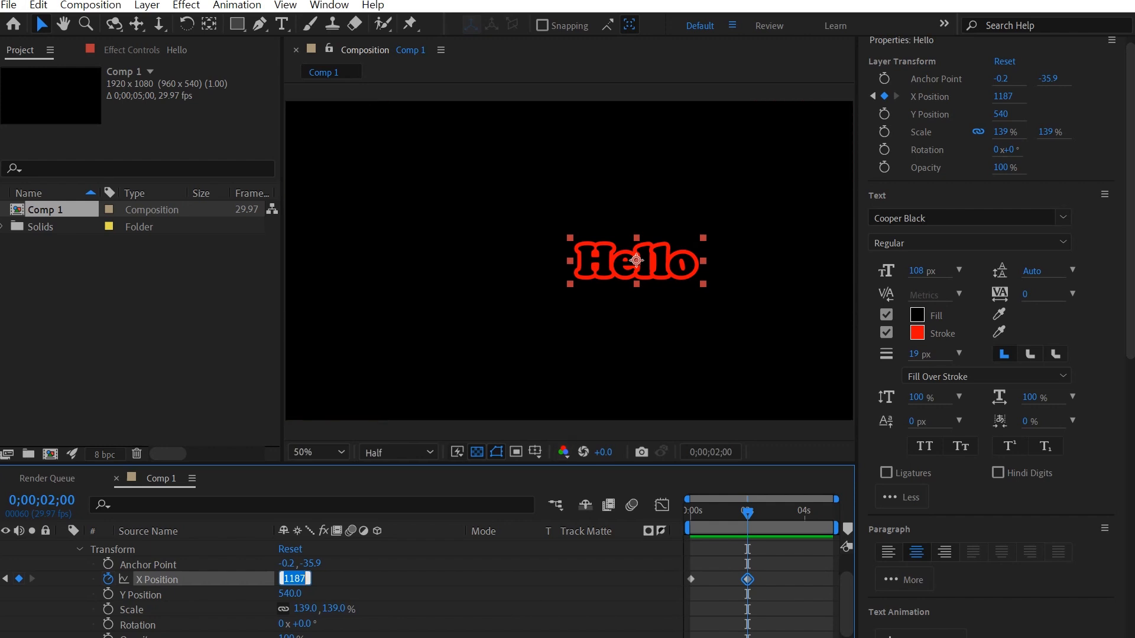
{"action": "key", "text": "Return"}
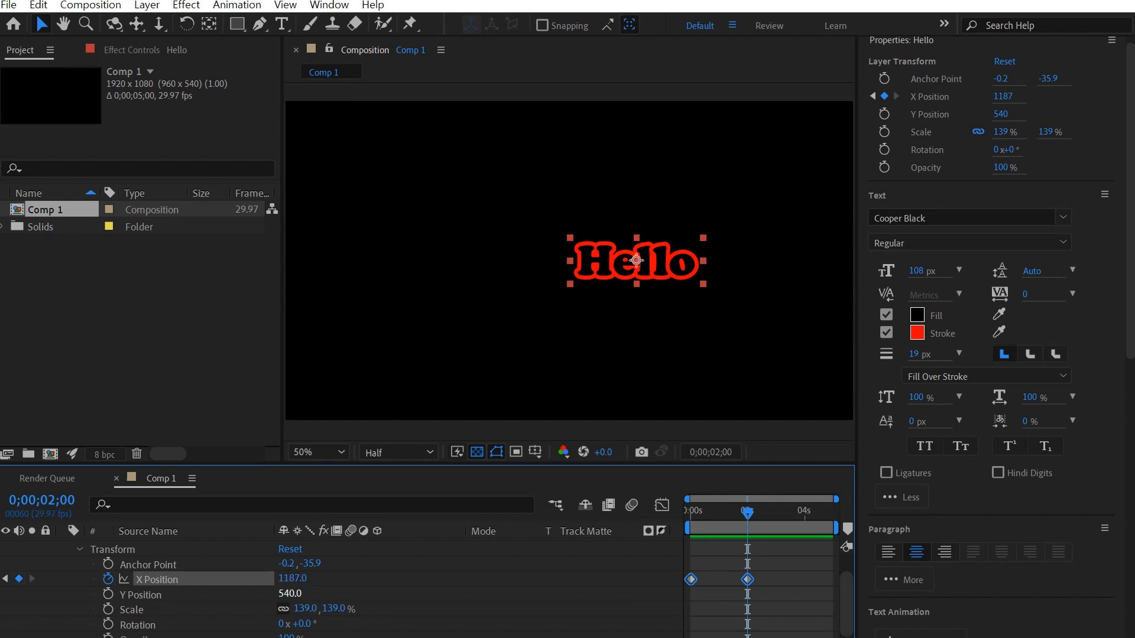
{"action": "left_click_drag", "start_coordinate": [288, 569], "coordinate": [370, 569]}
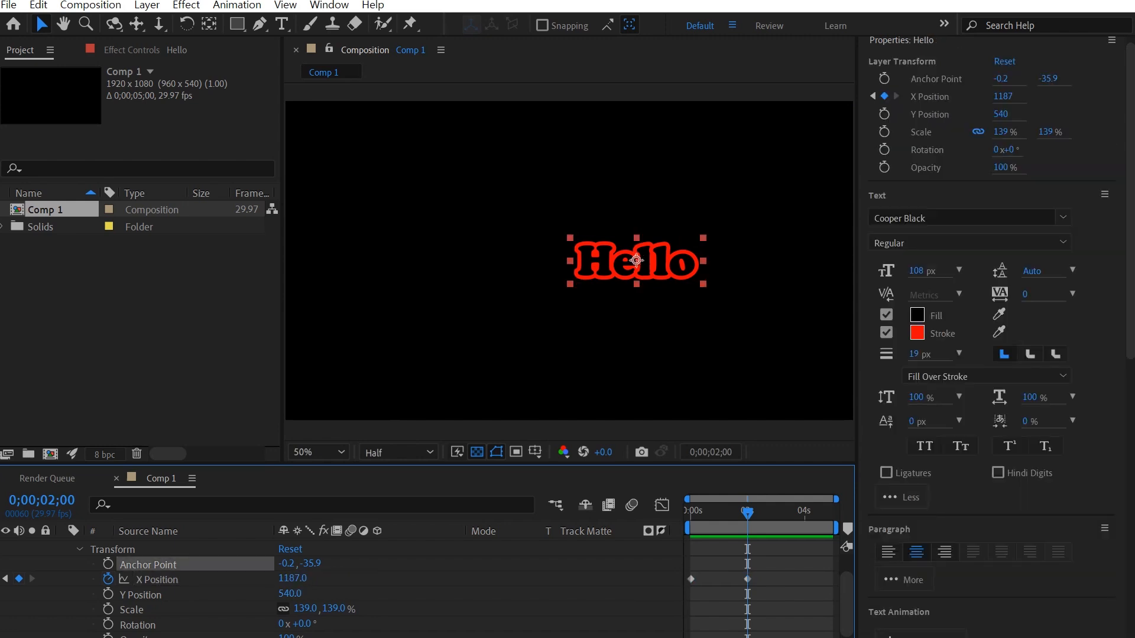
{"action": "left_click_drag", "start_coordinate": [292, 578], "coordinate": [44, 579]}
{"action": "key", "text": "space"}
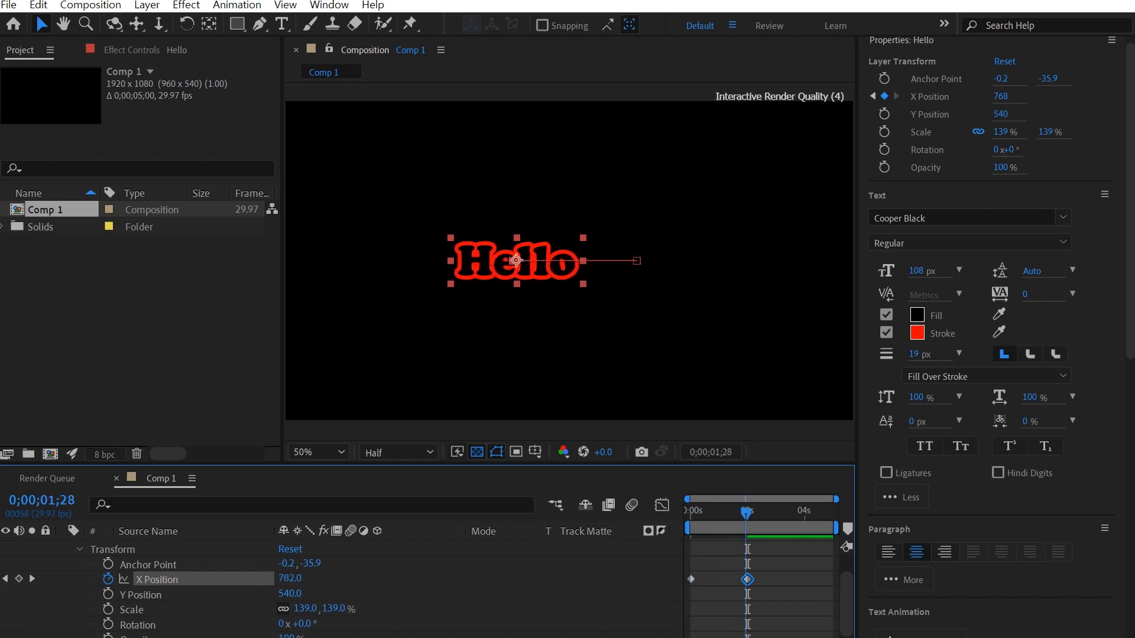
{"action": "mouse_move", "coordinate": [742, 513]}
{"action": "left_mouse_down"}
{"action": "mouse_move", "coordinate": [691, 514]}
{"action": "mouse_move", "coordinate": [747, 513]}
{"action": "left_mouse_up"}
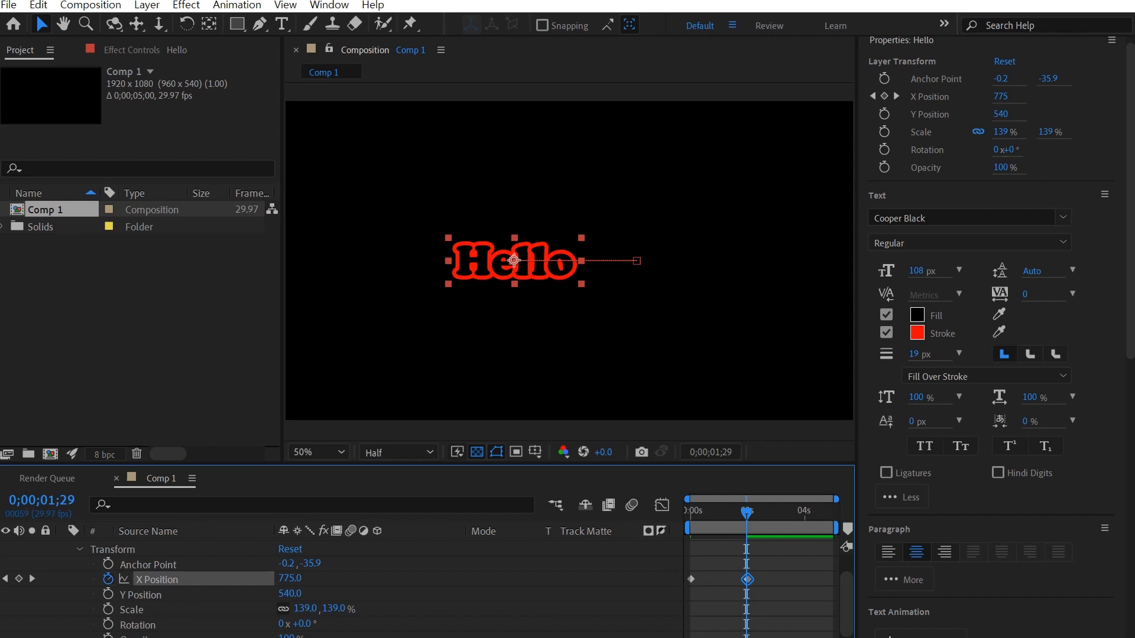
Step: Apply Easy Ease to both X Position keyframes with F9
{"action": "left_click_drag", "start_coordinate": [763, 574], "coordinate": [685, 584]}
{"action": "left_click", "coordinate": [131, 610]}
{"action": "left_click", "coordinate": [157, 579]}
{"action": "key", "text": "F9"}
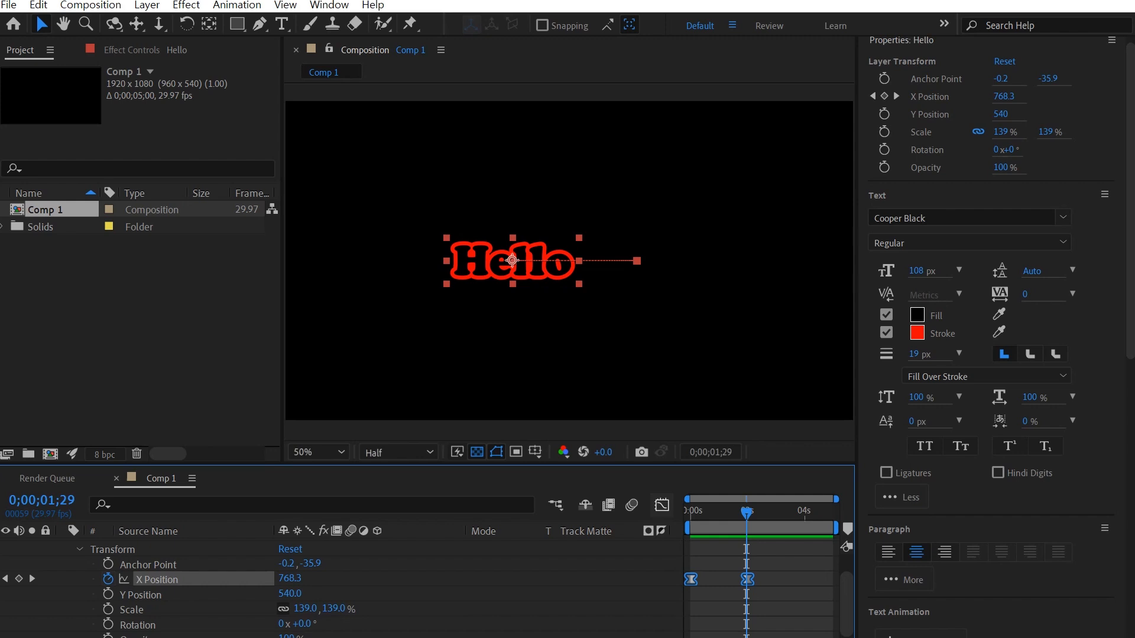
Step: Inspect the eased X Position speed graph, preview the slide, and reselect the Hello layer
{"action": "key", "text": "shift+F3"}
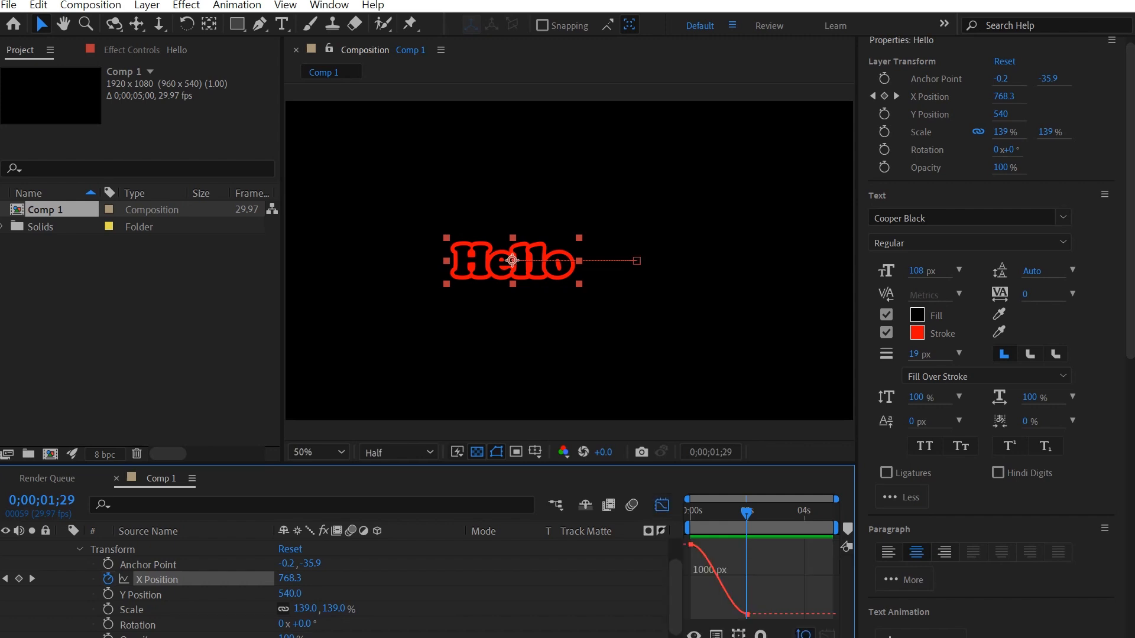
{"action": "mouse_move", "coordinate": [746, 514]}
{"action": "left_mouse_down"}
{"action": "mouse_move", "coordinate": [690, 514]}
{"action": "mouse_move", "coordinate": [747, 514]}
{"action": "mouse_move", "coordinate": [711, 514]}
{"action": "mouse_move", "coordinate": [736, 514]}
{"action": "left_mouse_up"}
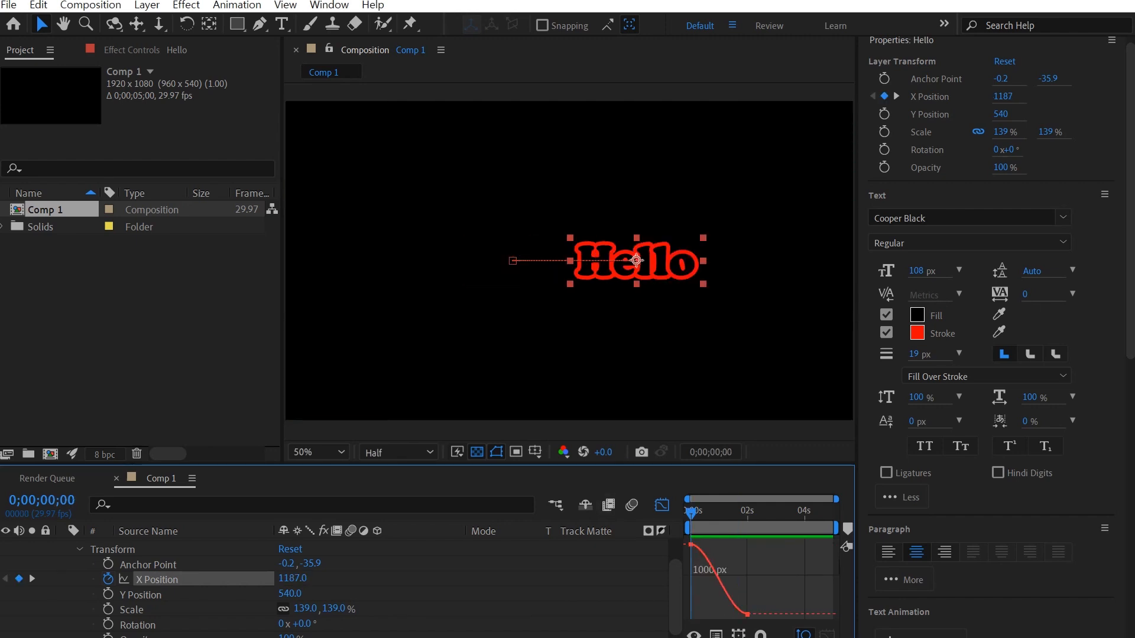
{"action": "key", "text": "space"}
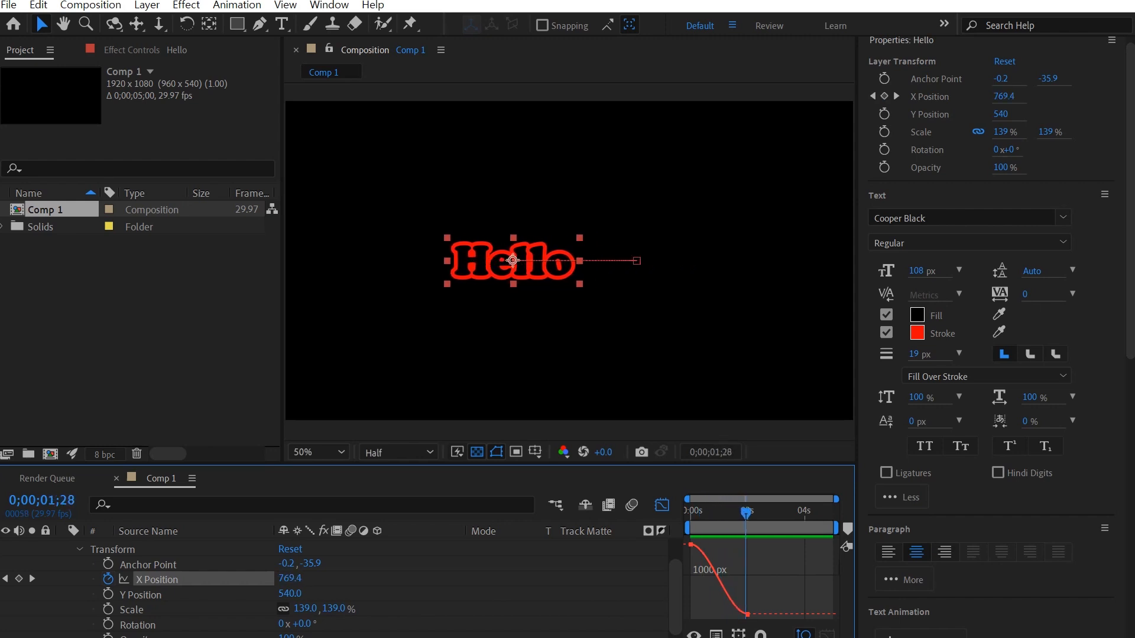
{"action": "scroll", "coordinate": [334, 588], "scroll_direction": "up", "scroll_amount": 1}
{"action": "left_click", "coordinate": [79, 577]}
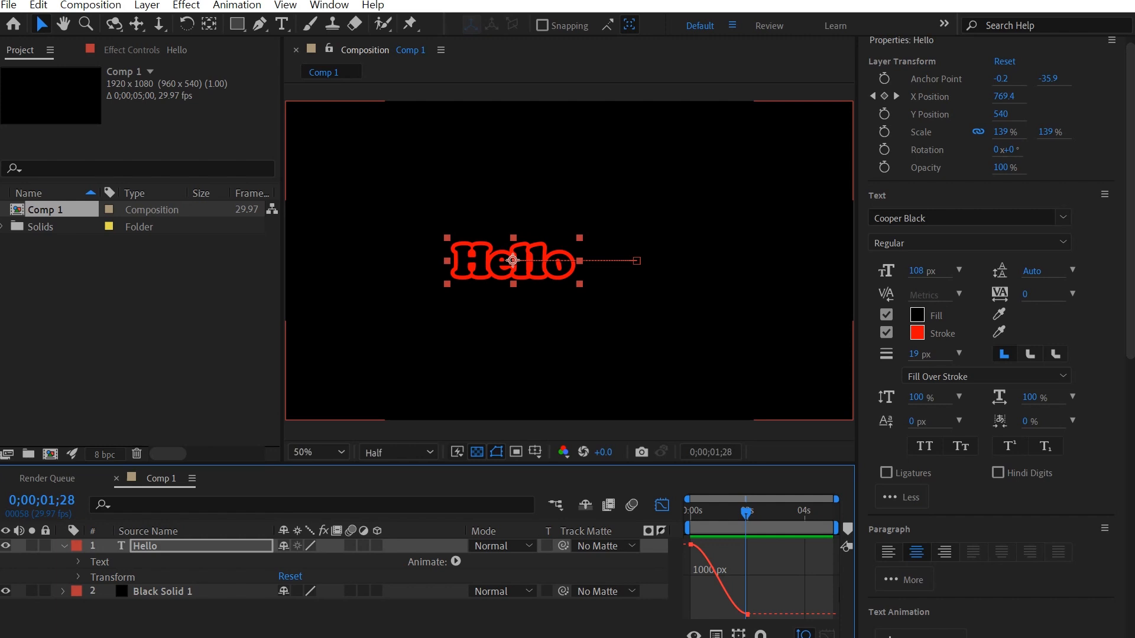
{"action": "left_click", "coordinate": [145, 546]}
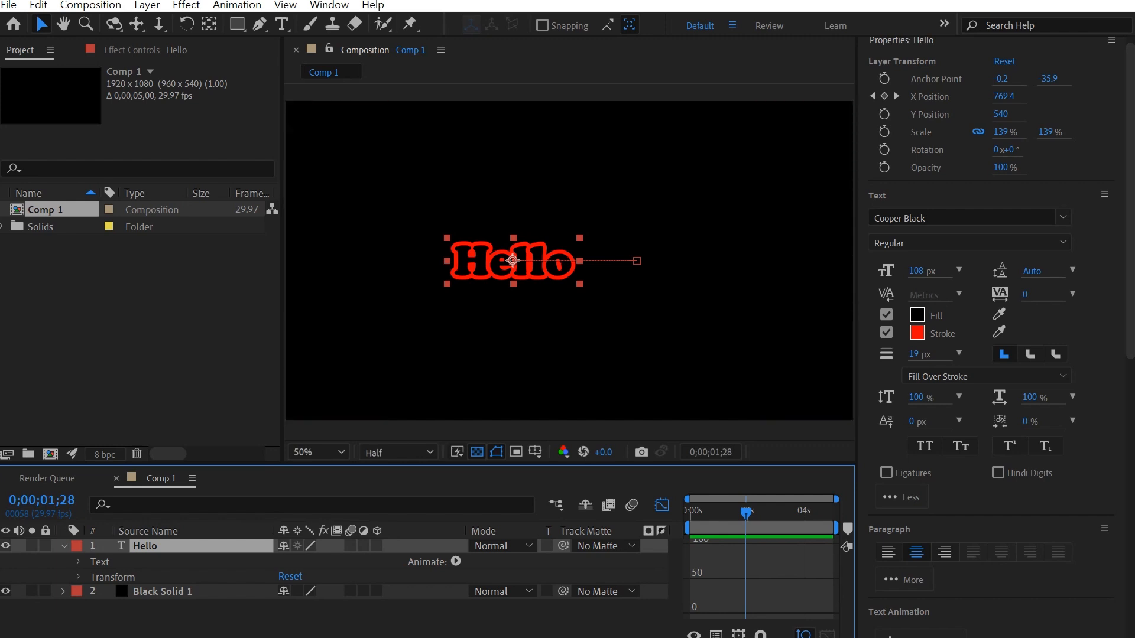
Step: Duplicate Hello as Hello 2, raise it to Y Position 329, and preview both titles
{"action": "key", "text": "ctrl+d"}
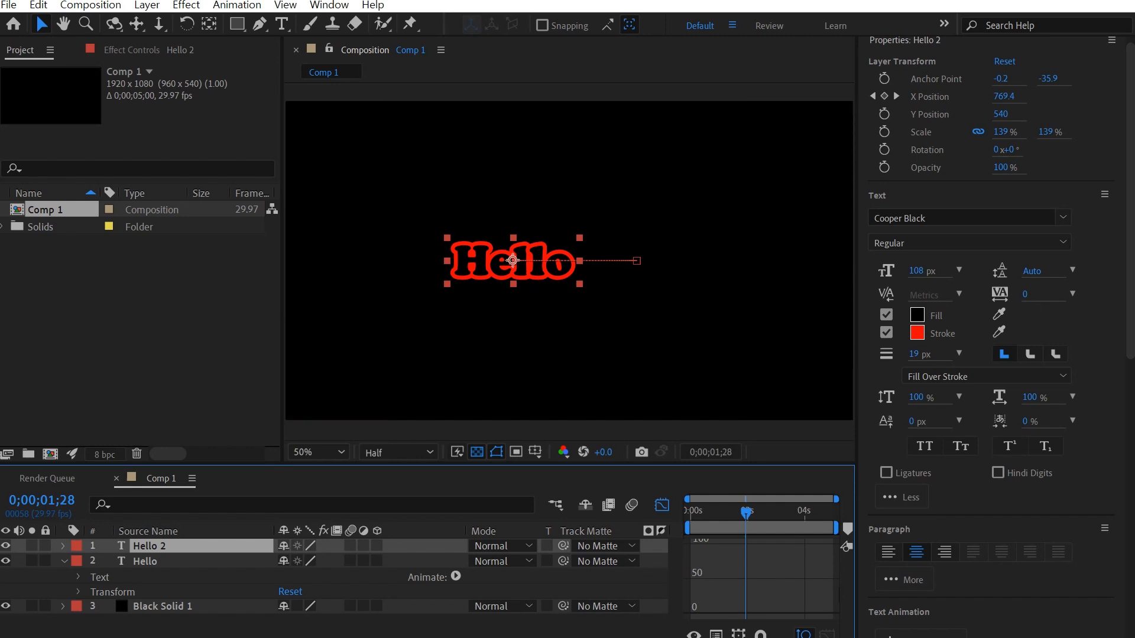
{"action": "key", "text": "ctrl+grave"}
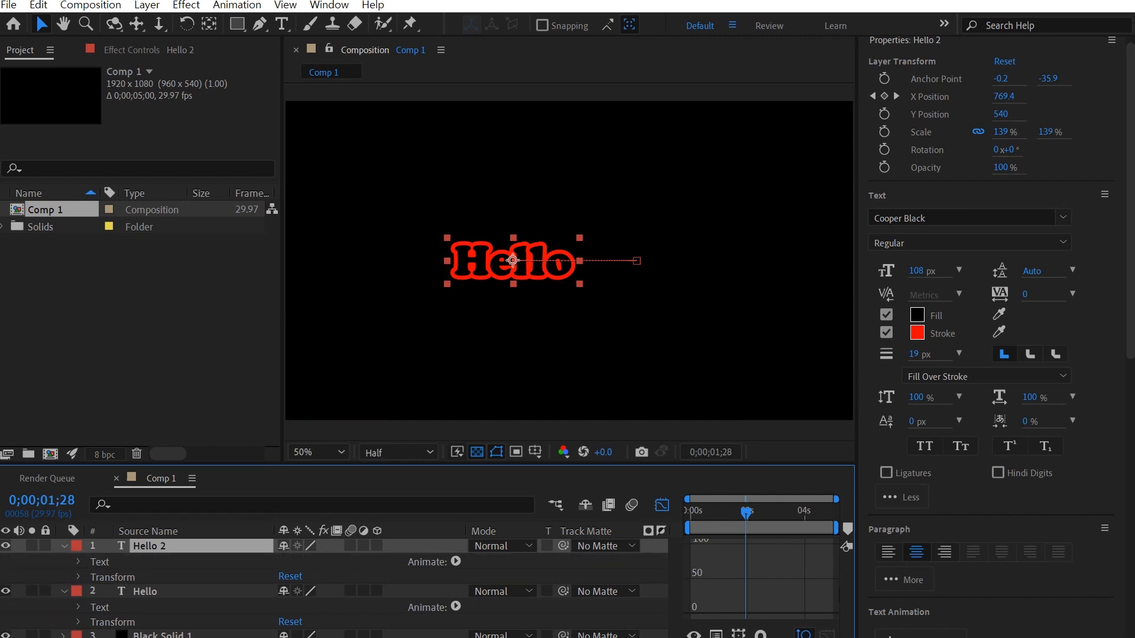
{"action": "left_click", "coordinate": [77, 577]}
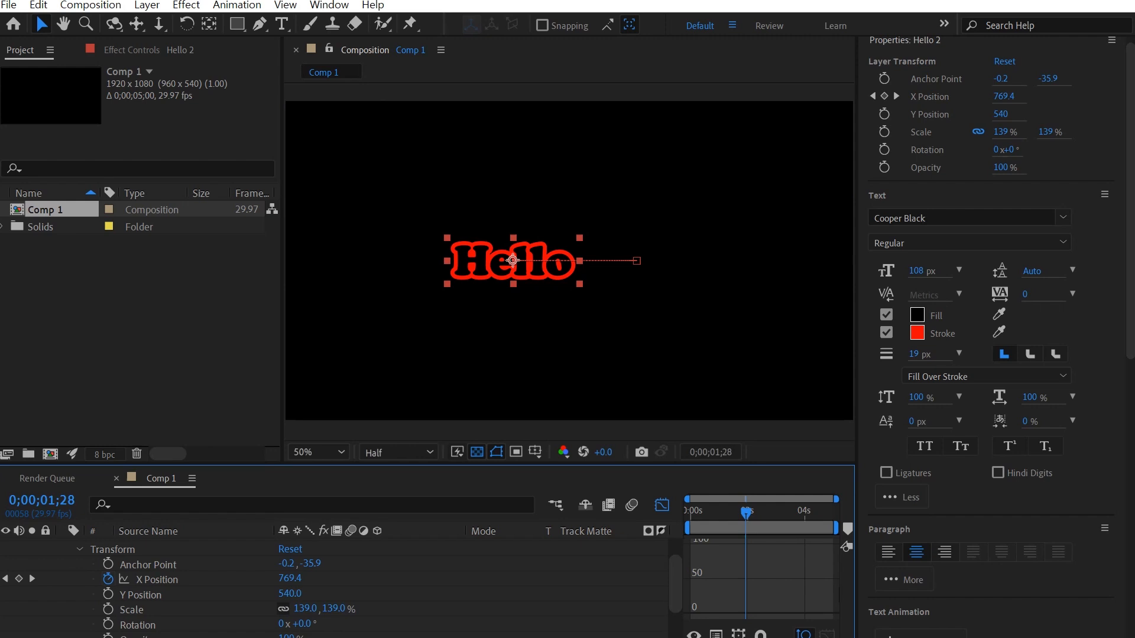
{"action": "left_click_drag", "start_coordinate": [290, 593], "coordinate": [165, 593]}
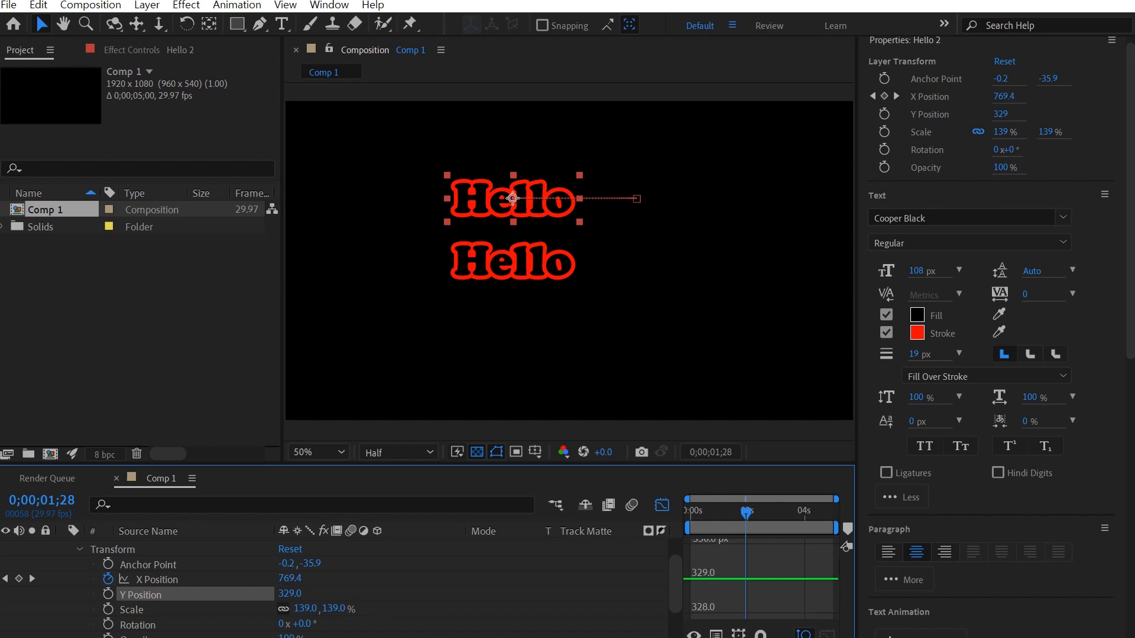
{"action": "scroll", "coordinate": [331, 585], "scroll_direction": "up", "scroll_amount": 1}
{"action": "left_click_drag", "start_coordinate": [745, 512], "coordinate": [690, 511]}
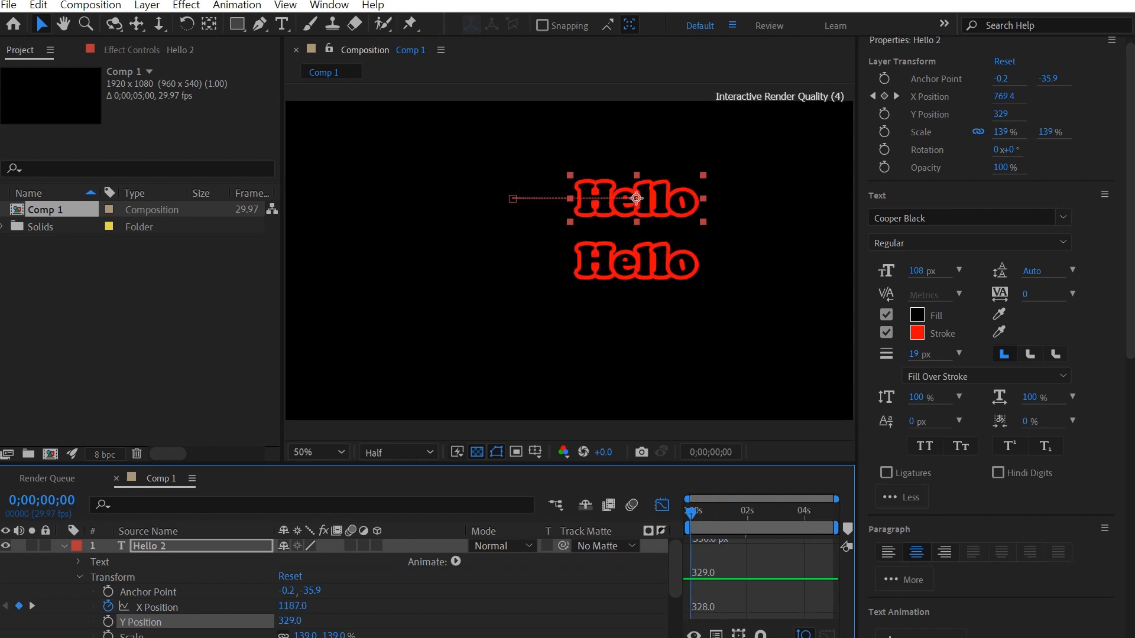
{"action": "key", "text": "space"}
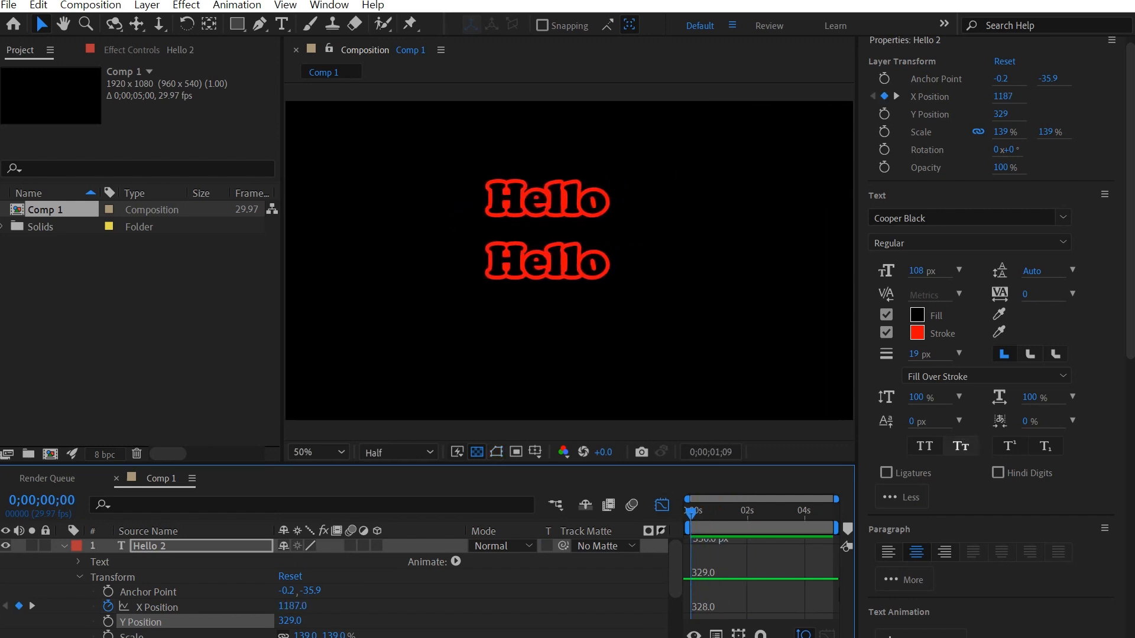
{"action": "key", "text": "space"}
{"action": "left_click_drag", "start_coordinate": [740, 513], "coordinate": [713, 513]}
Step: Show the original Hello's X Position curve in the Graph Editor, zoomed to about two seconds
{"action": "left_click", "coordinate": [64, 546]}
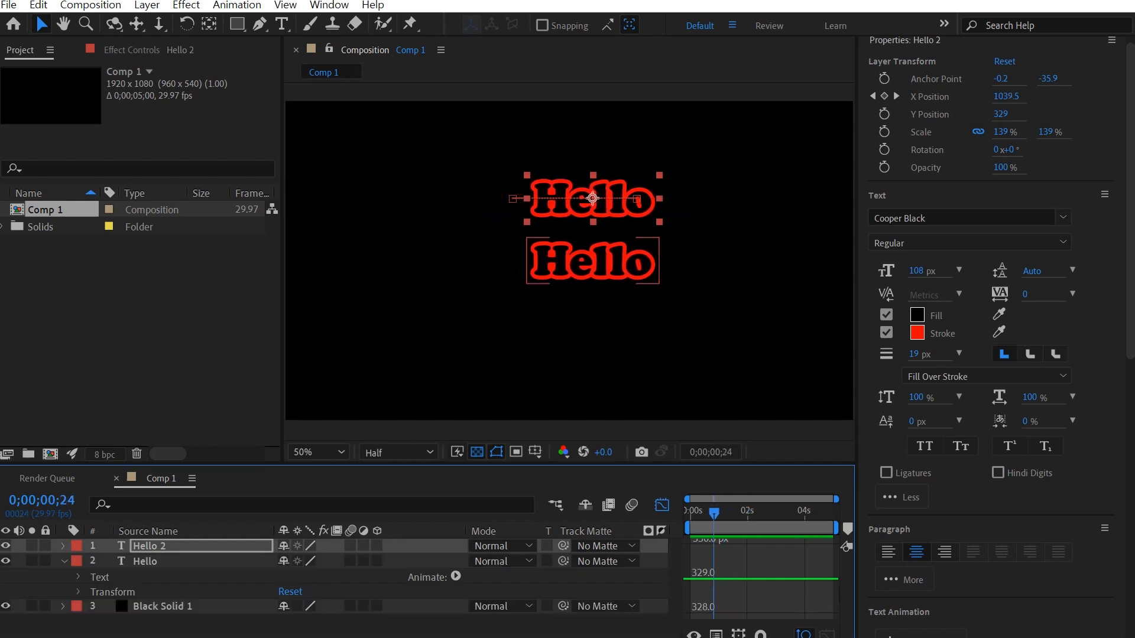
{"action": "left_click", "coordinate": [144, 561]}
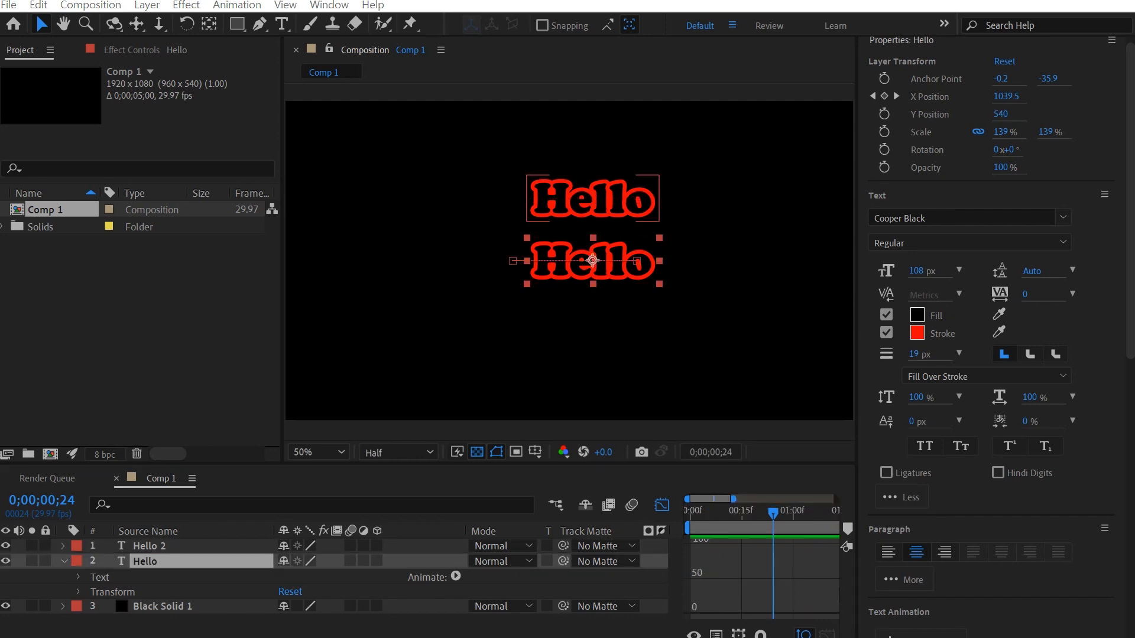
{"action": "left_click", "coordinate": [64, 561]}
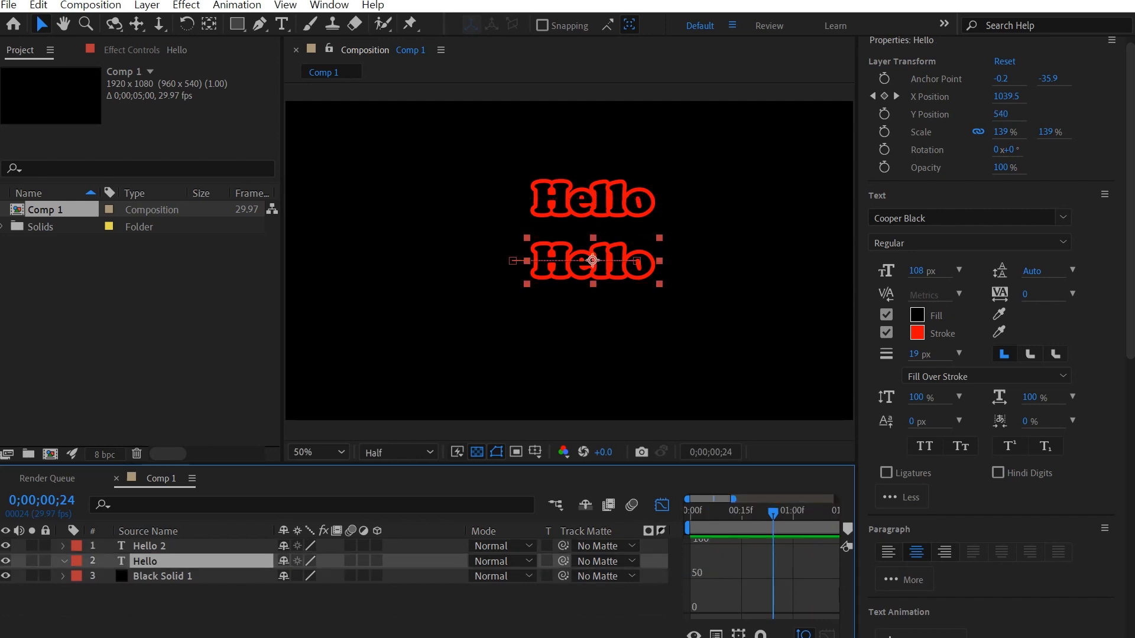
{"action": "left_click", "coordinate": [64, 560]}
{"action": "left_click", "coordinate": [78, 592]}
{"action": "scroll", "coordinate": [334, 585], "scroll_direction": "down", "scroll_amount": 2}
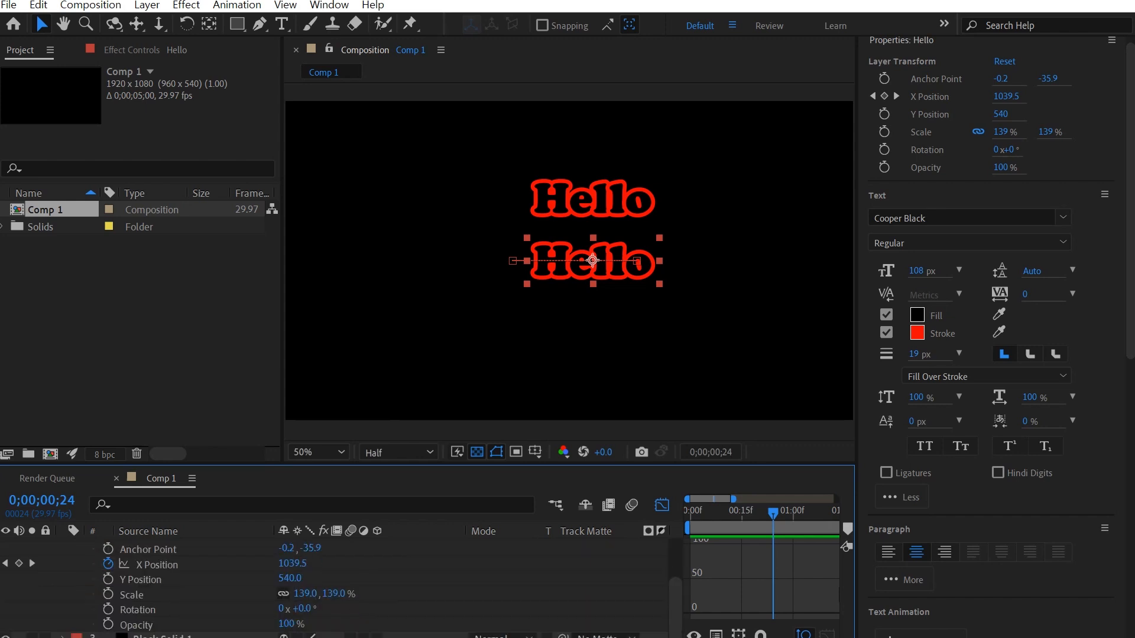
{"action": "left_click", "coordinate": [156, 565]}
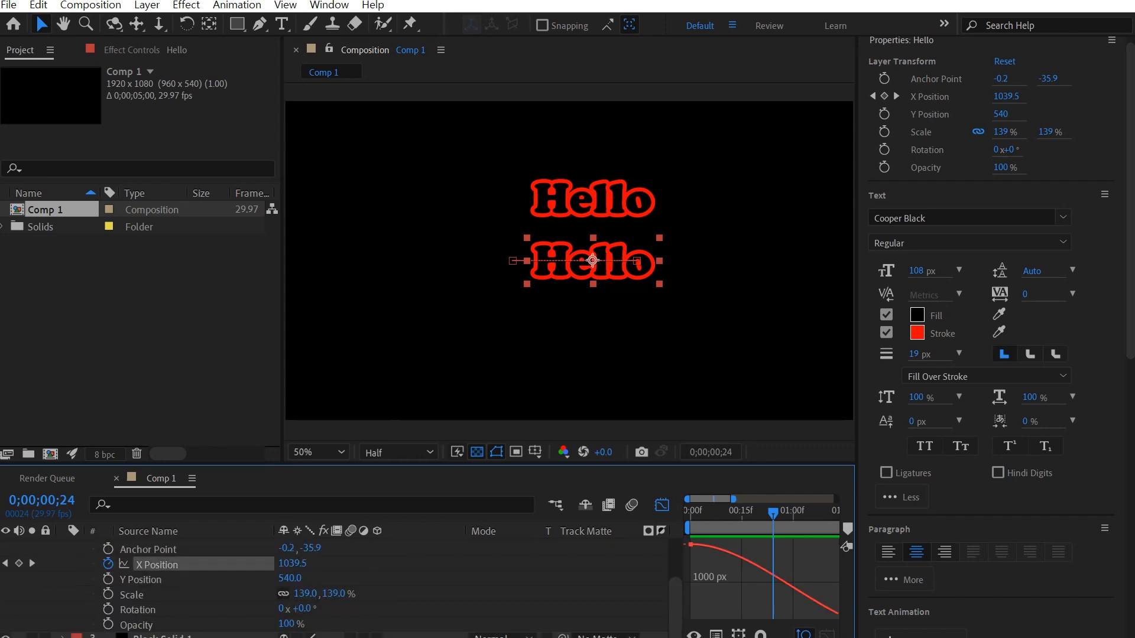
{"action": "left_click_drag", "start_coordinate": [733, 499], "coordinate": [765, 498]}
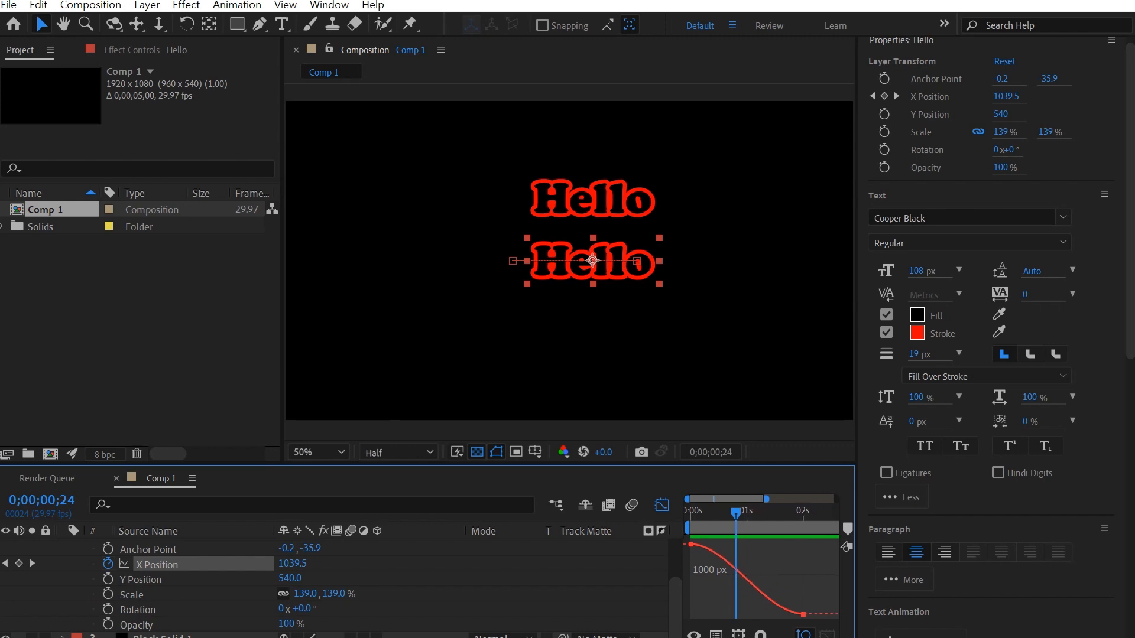
{"action": "mouse_move", "coordinate": [733, 499]}
{"action": "left_mouse_down"}
{"action": "mouse_move", "coordinate": [782, 499]}
{"action": "mouse_move", "coordinate": [733, 498]}
{"action": "left_mouse_up"}
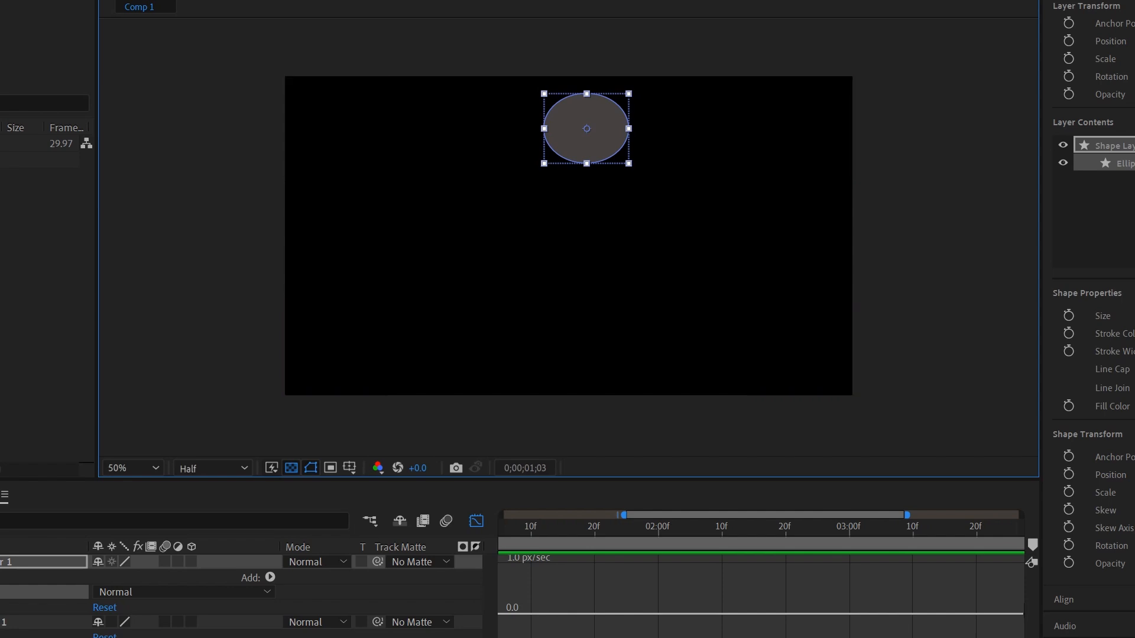
Step: Draw a second ellipse at the upper left and centre its anchor point
{"action": "left_click", "coordinate": [44, 621]}
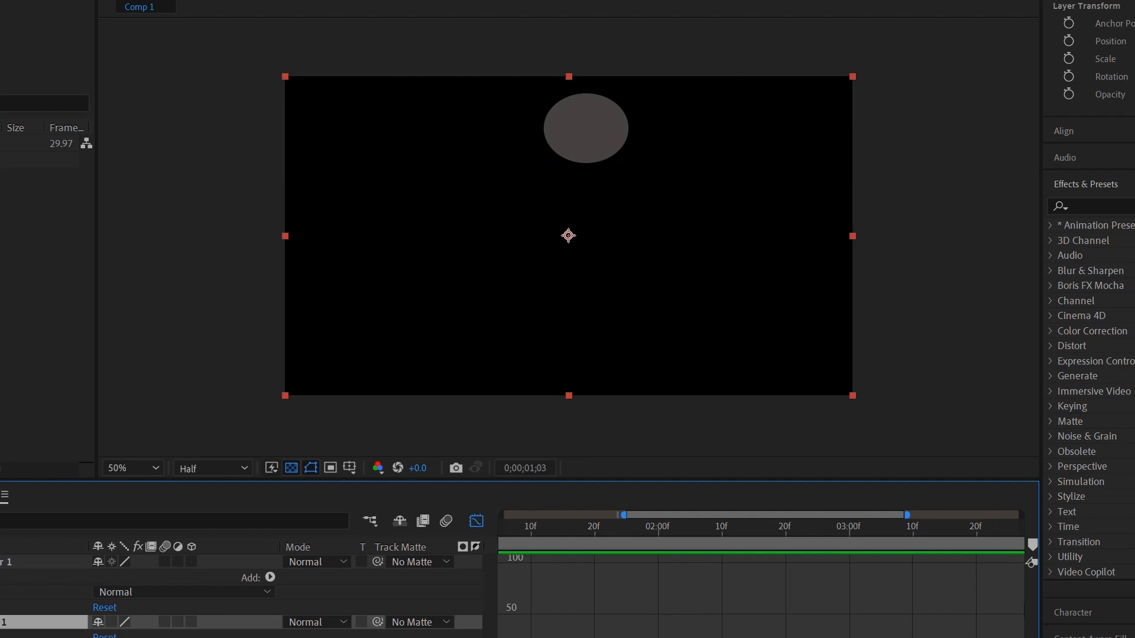
{"action": "key", "text": "ctrl+shift+a"}
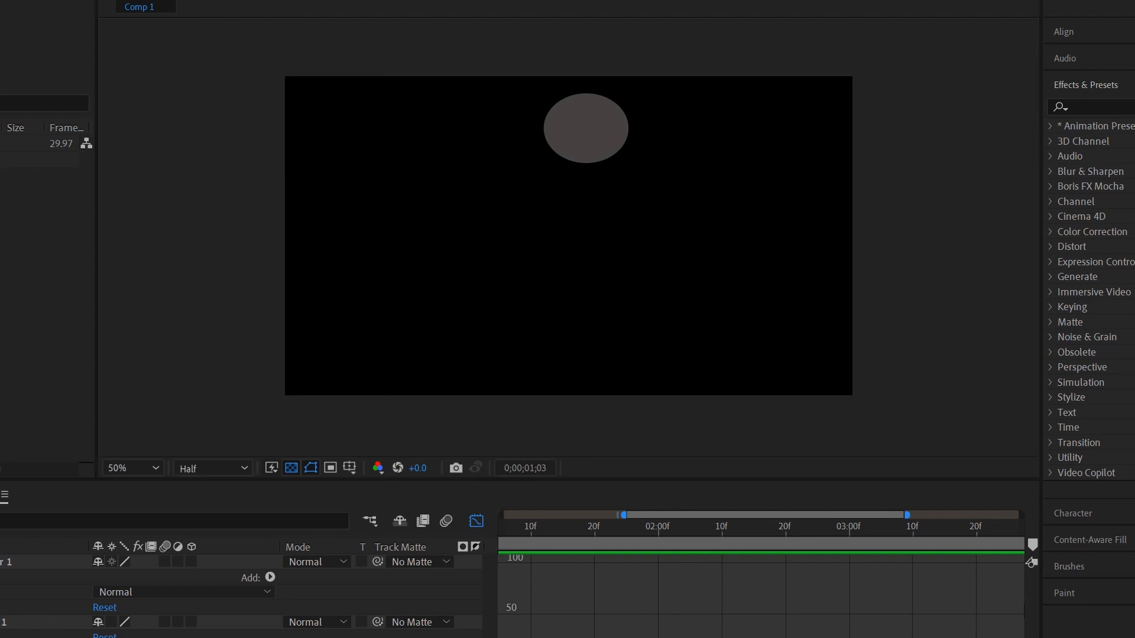
{"action": "left_click_drag", "start_coordinate": [353, 105], "coordinate": [435, 177]}
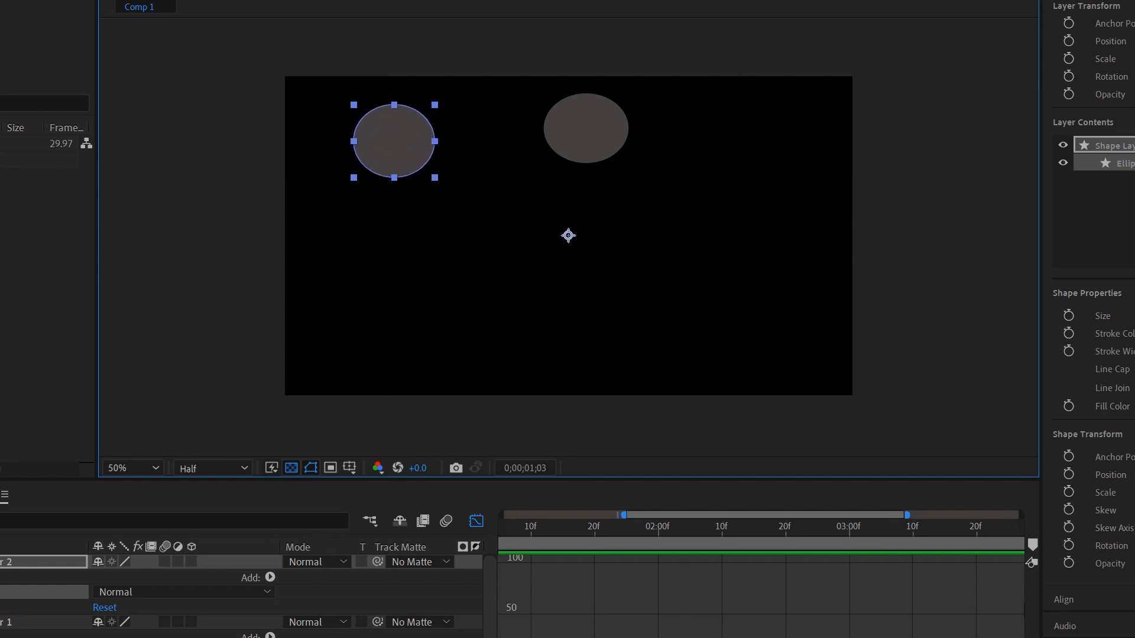
{"action": "key", "text": "ctrl+alt+Home"}
Step: Delete the top-centre ellipse and move the remaining ellipse to the top centre
{"action": "key", "text": "v"}
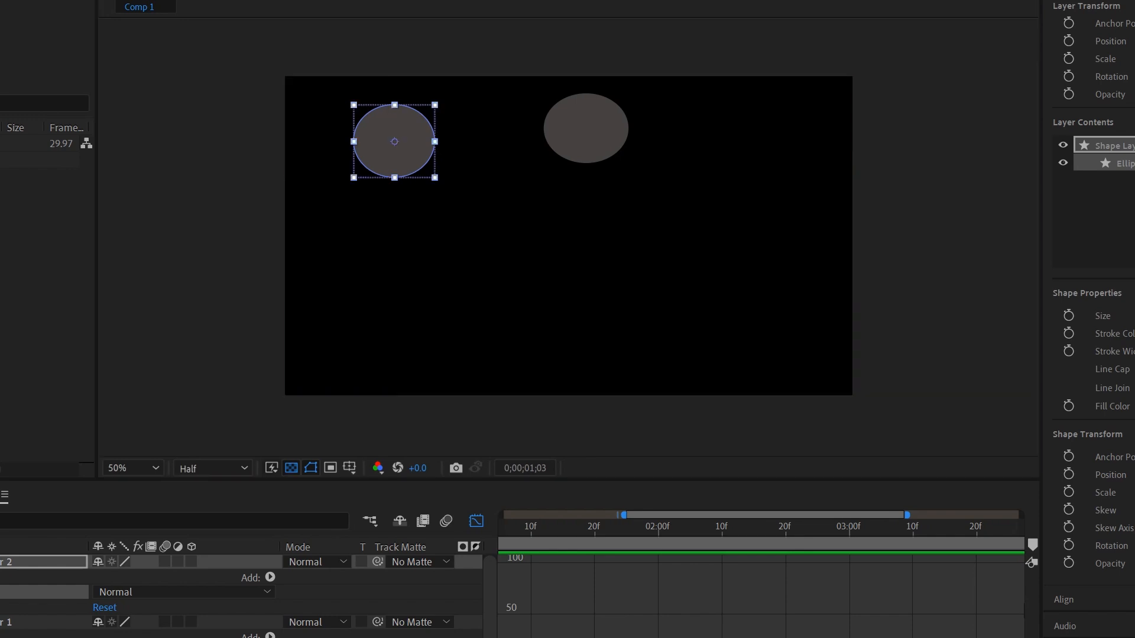
{"action": "left_click", "coordinate": [568, 169]}
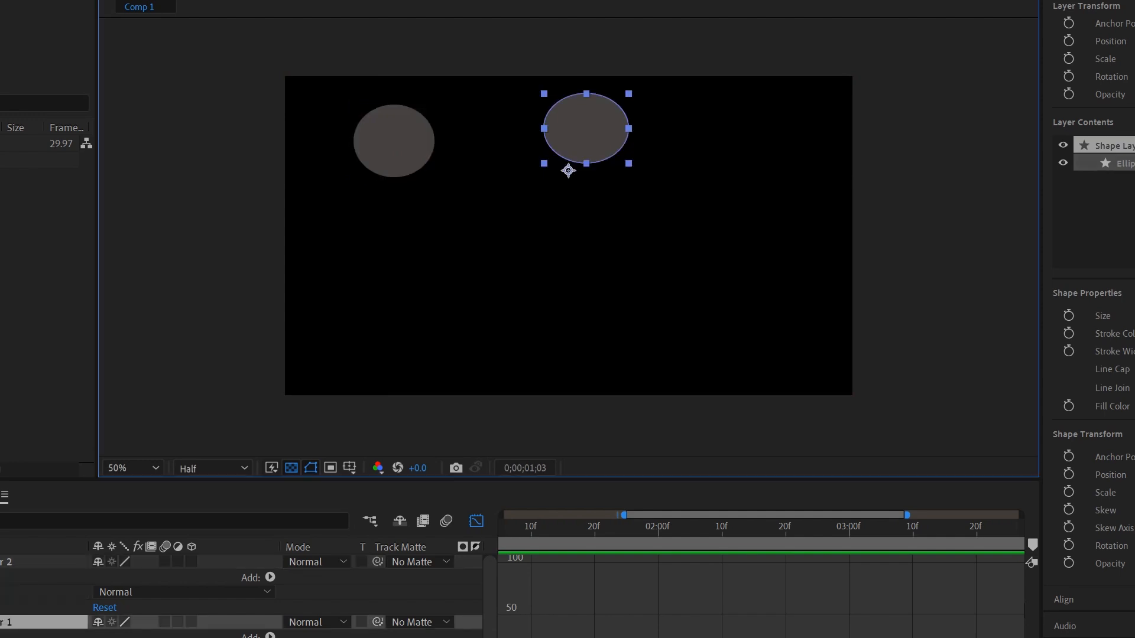
{"action": "key", "text": "Delete"}
{"action": "left_click_drag", "start_coordinate": [394, 141], "coordinate": [397, 142]}
{"action": "left_click_drag", "start_coordinate": [540, 144], "coordinate": [553, 128]}
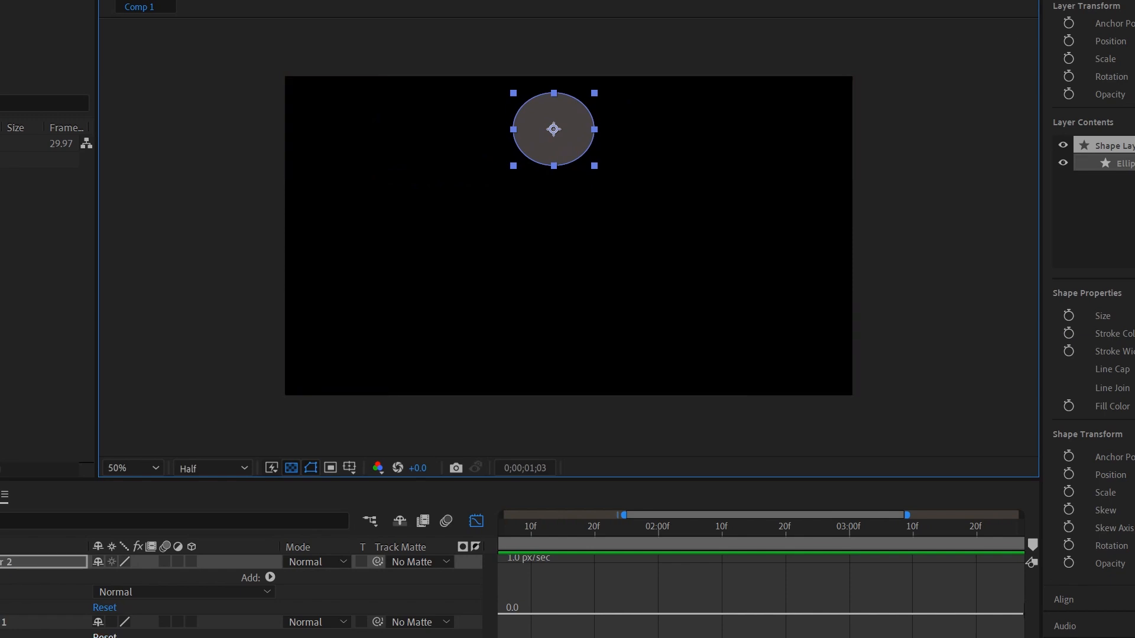
{"action": "left_click", "coordinate": [475, 521]}
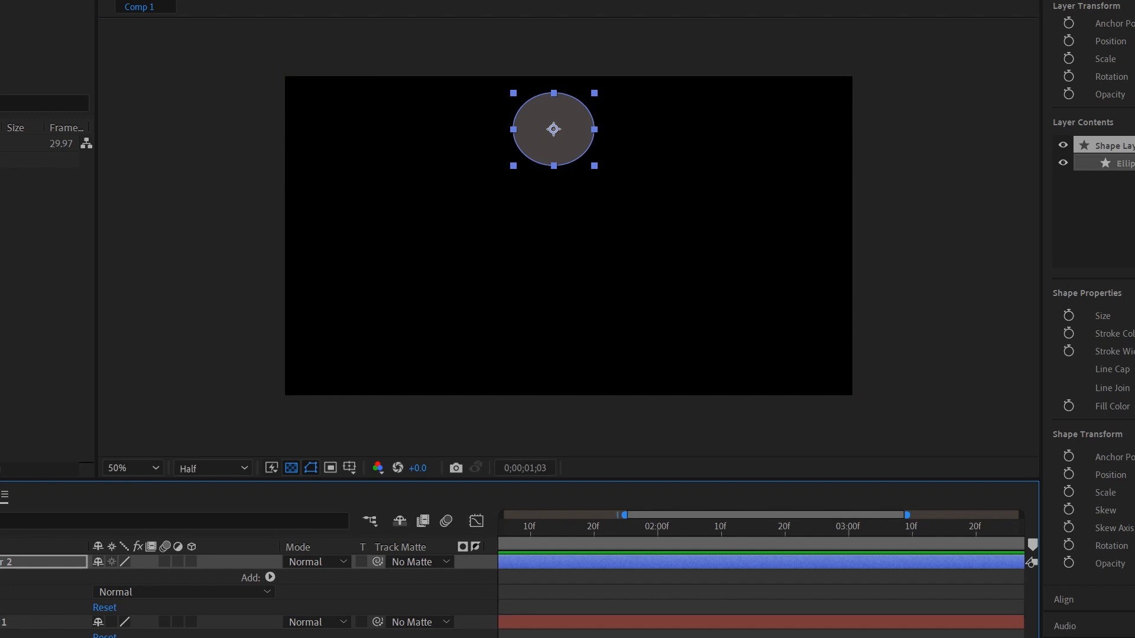
Step: Set Position keyframes on the ellipse at 0, 1 second and 01:15
{"action": "scroll", "coordinate": [760, 585], "scroll_direction": "left", "scroll_amount": 4}
{"action": "mouse_move", "coordinate": [714, 528]}
{"action": "left_mouse_down"}
{"action": "mouse_move", "coordinate": [504, 528]}
{"action": "mouse_move", "coordinate": [695, 527]}
{"action": "left_mouse_up"}
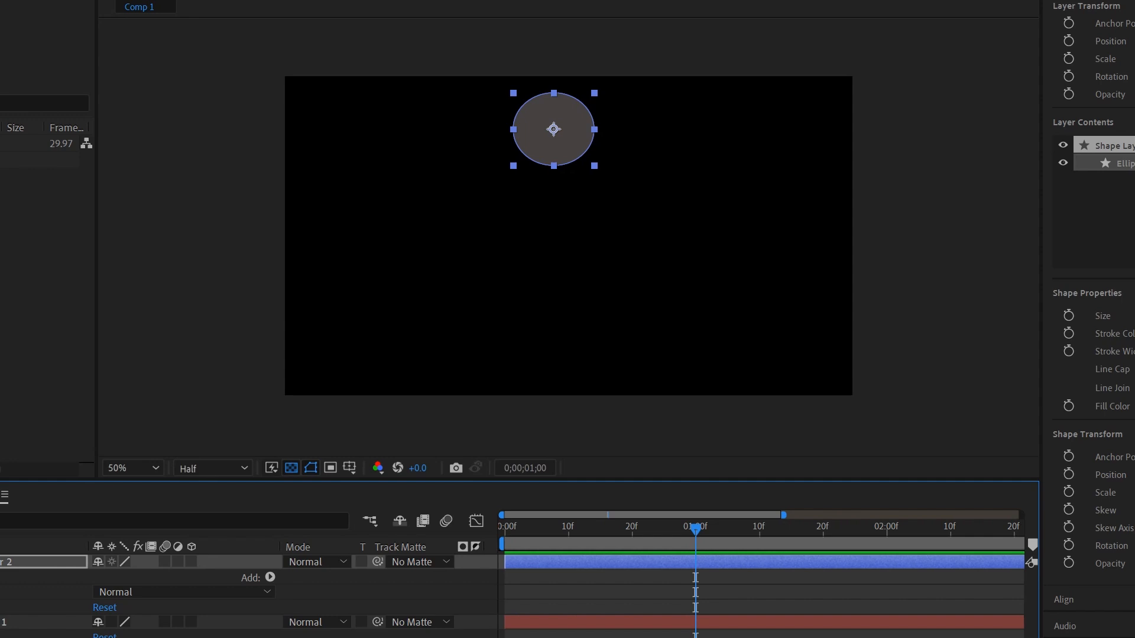
{"action": "key", "text": "Home"}
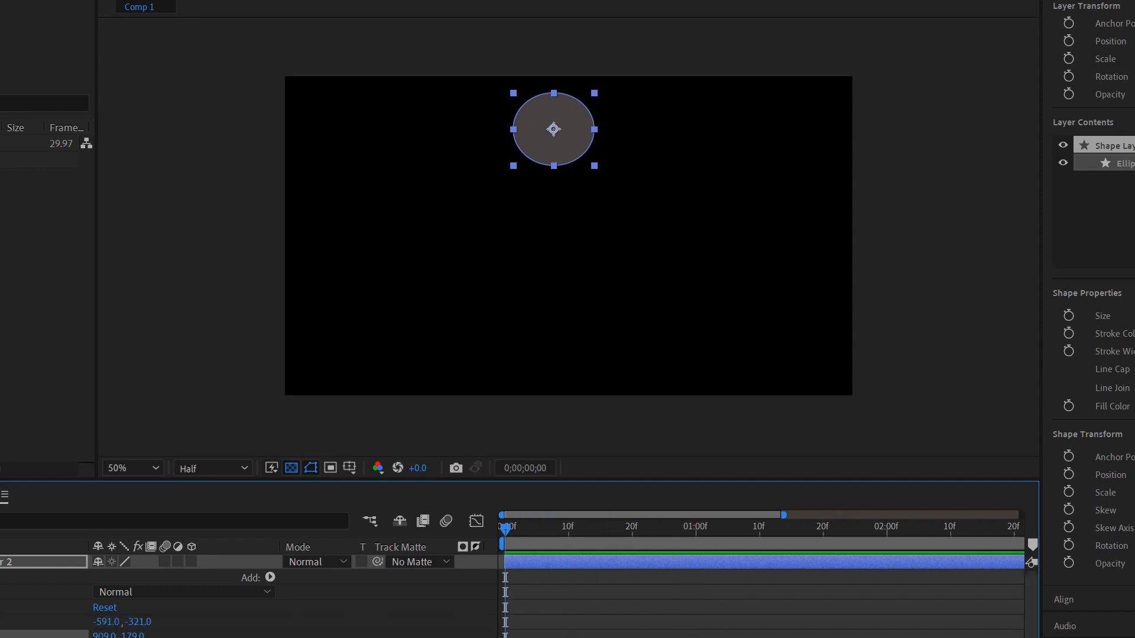
{"action": "key", "text": "alt+shift+p"}
{"action": "left_click_drag", "start_coordinate": [504, 529], "coordinate": [695, 529]}
{"action": "key", "text": "alt+shift+p"}
{"action": "left_click_drag", "start_coordinate": [696, 529], "coordinate": [785, 529]}
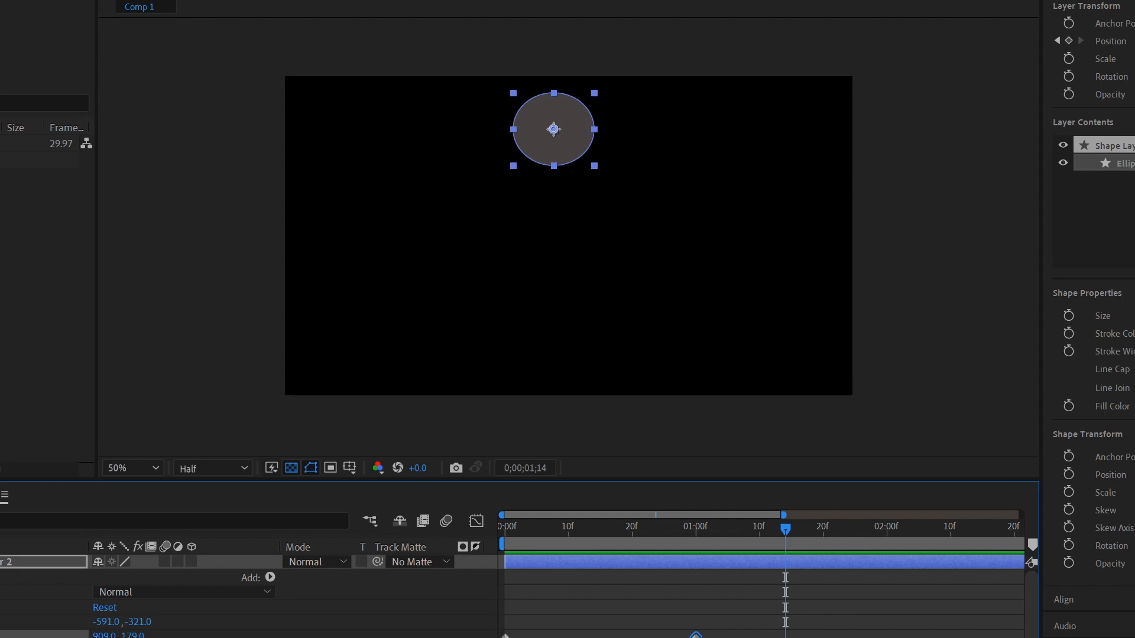
{"action": "key", "text": "Page_Down"}
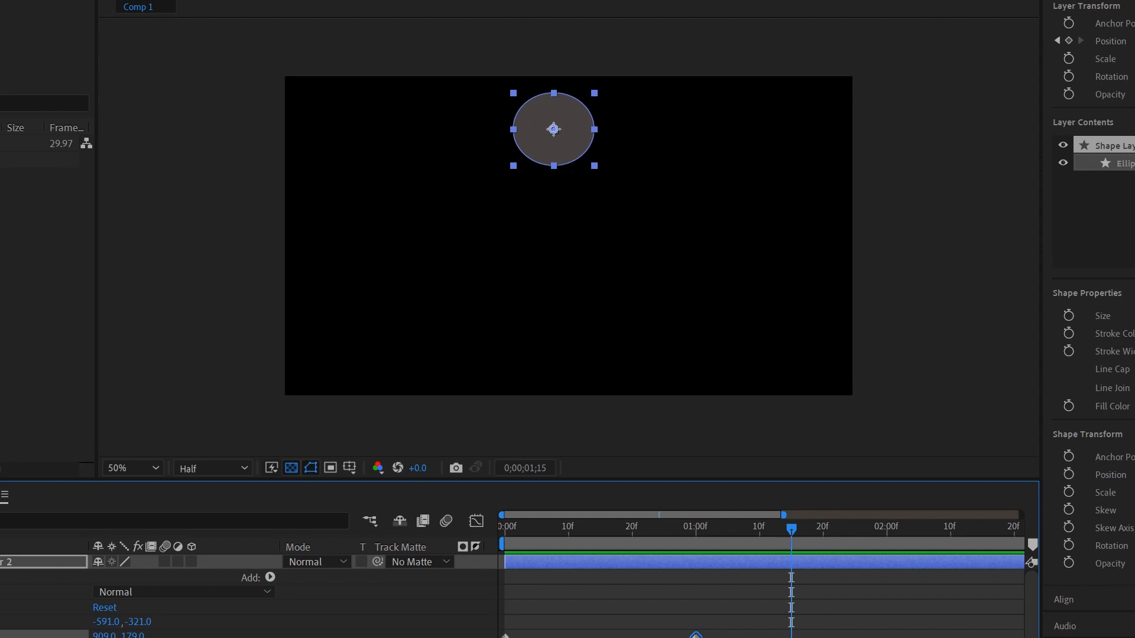
{"action": "key", "text": "alt+shift+p"}
Step: Add Position keyframes at 01:24 and 2 seconds, then play the animation from the start
{"action": "key", "text": "Page_Down"}
{"action": "key", "text": "Page_Down"}
{"action": "key", "text": "Page_Down"}
{"action": "key", "text": "Page_Down"}
{"action": "key", "text": "Page_Down"}
{"action": "key", "text": "Page_Down"}
{"action": "key", "text": "Page_Down"}
{"action": "key", "text": "Page_Down"}
{"action": "key", "text": "Page_Down"}
{"action": "key", "text": "Page_Down"}
{"action": "key", "text": "Page_Up"}
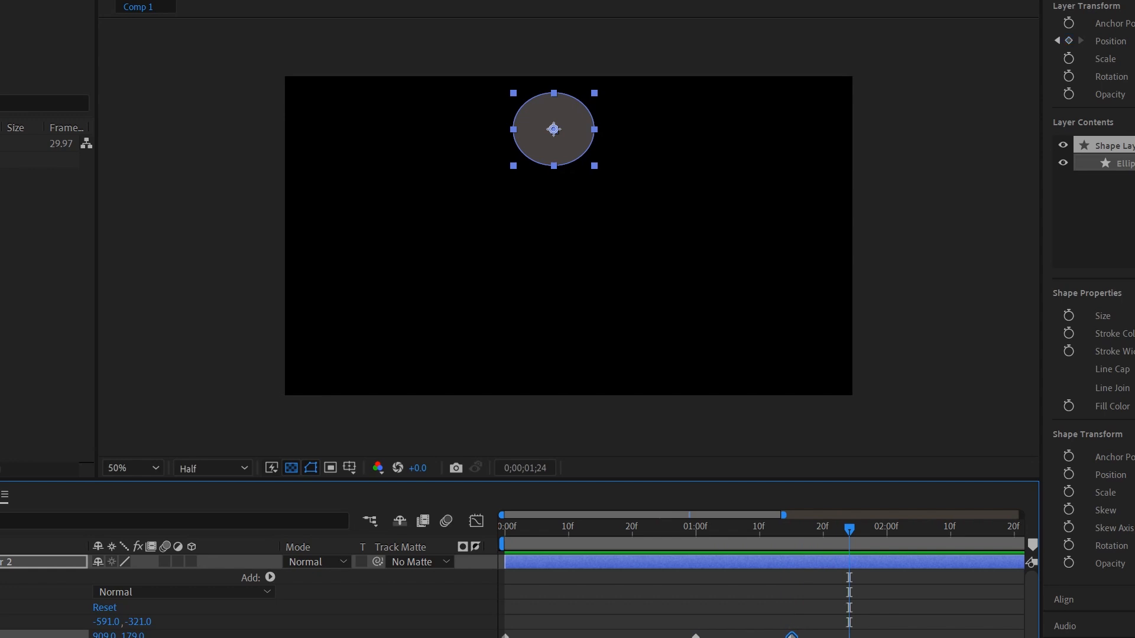
{"action": "key", "text": "alt+shift+p"}
{"action": "key", "text": "Page_Down"}
{"action": "key", "text": "Page_Down"}
{"action": "key", "text": "Page_Down"}
{"action": "key", "text": "Page_Down"}
{"action": "key", "text": "Page_Down"}
{"action": "key", "text": "Page_Down"}
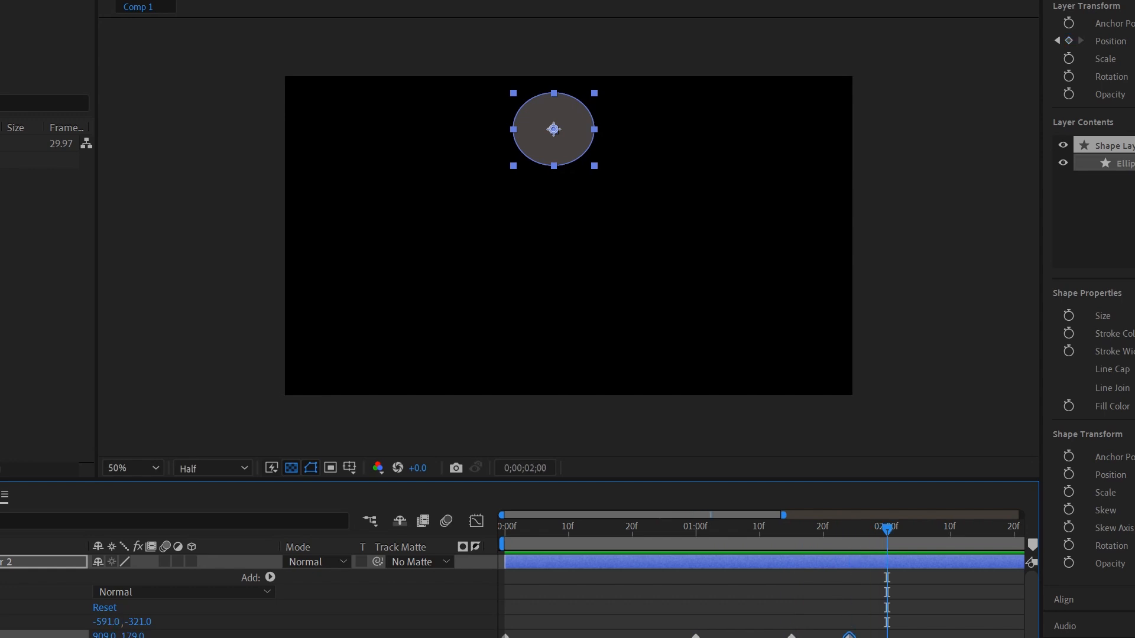
{"action": "key", "text": "alt+shift+p"}
{"action": "key", "text": "Home"}
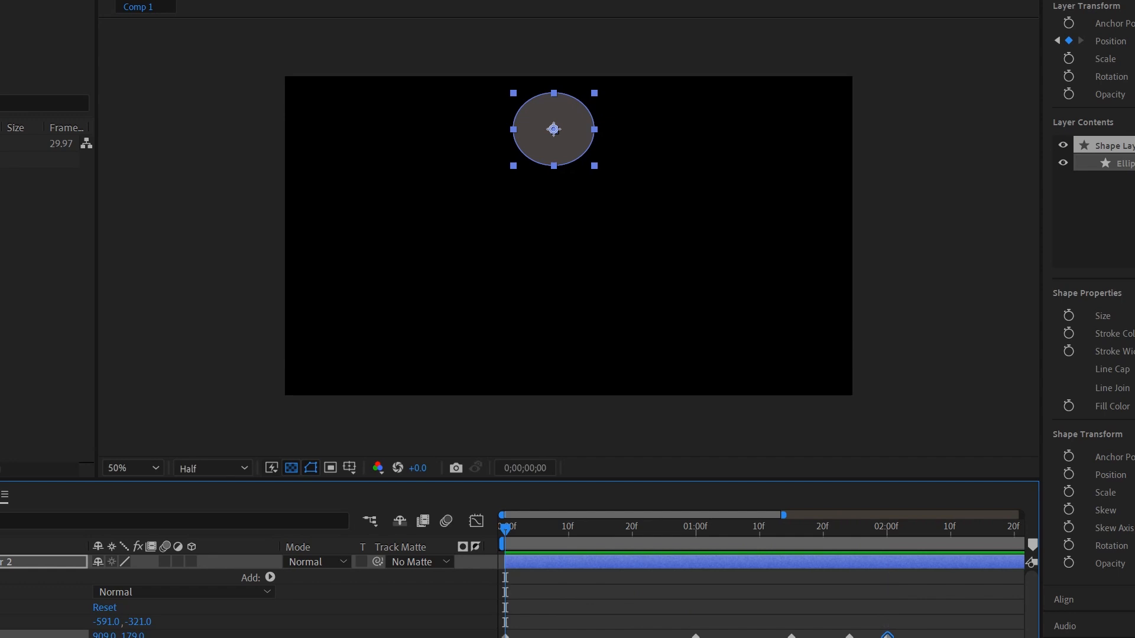
{"action": "key", "text": "space"}
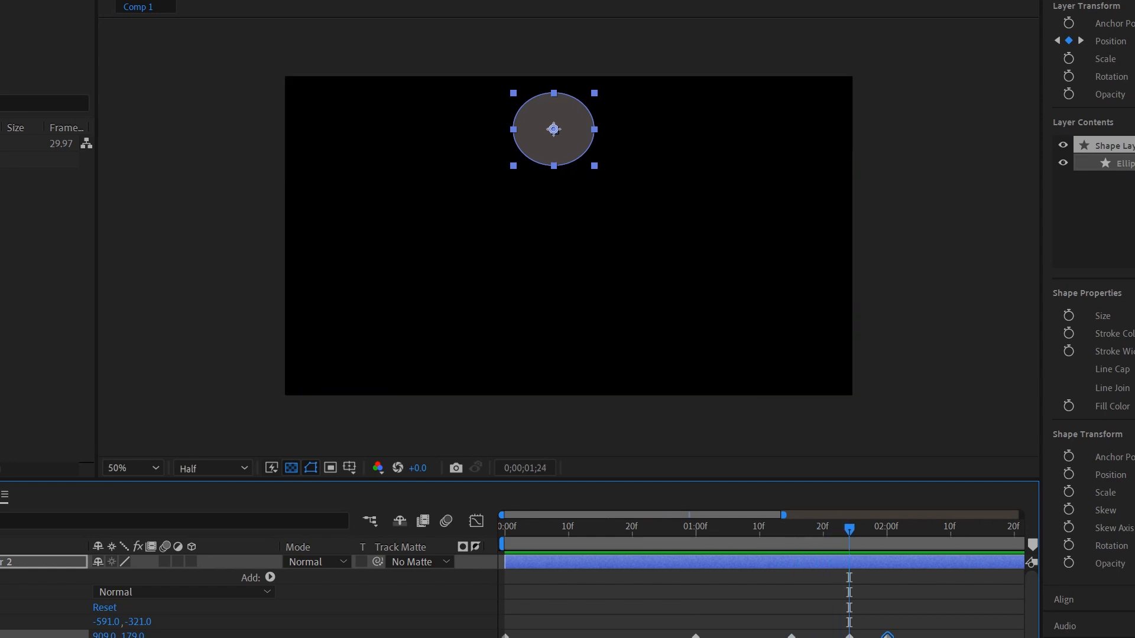
Step: Add a Position keyframe at 02:03, replay, and select the 1-second keyframe
{"action": "key", "text": "Page_Down"}
{"action": "key", "text": "Page_Down"}
{"action": "key", "text": "Page_Down"}
{"action": "key", "text": "Page_Down"}
{"action": "key", "text": "Page_Down"}
{"action": "key", "text": "Page_Down"}
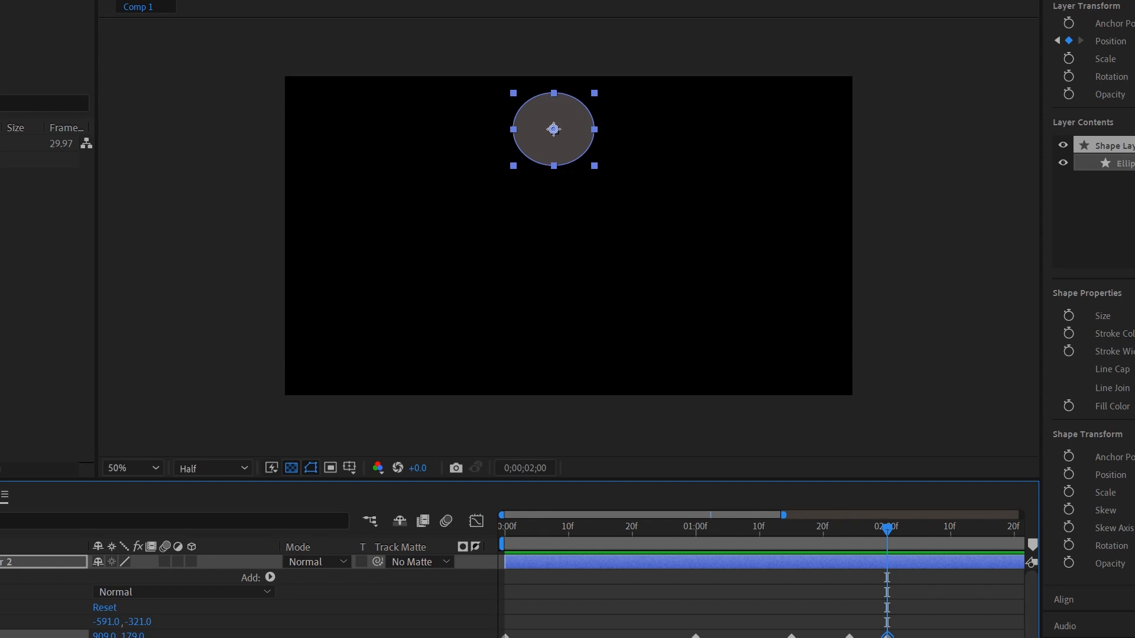
{"action": "key", "text": "Page_Down"}
{"action": "key", "text": "Page_Down"}
{"action": "key", "text": "Page_Down"}
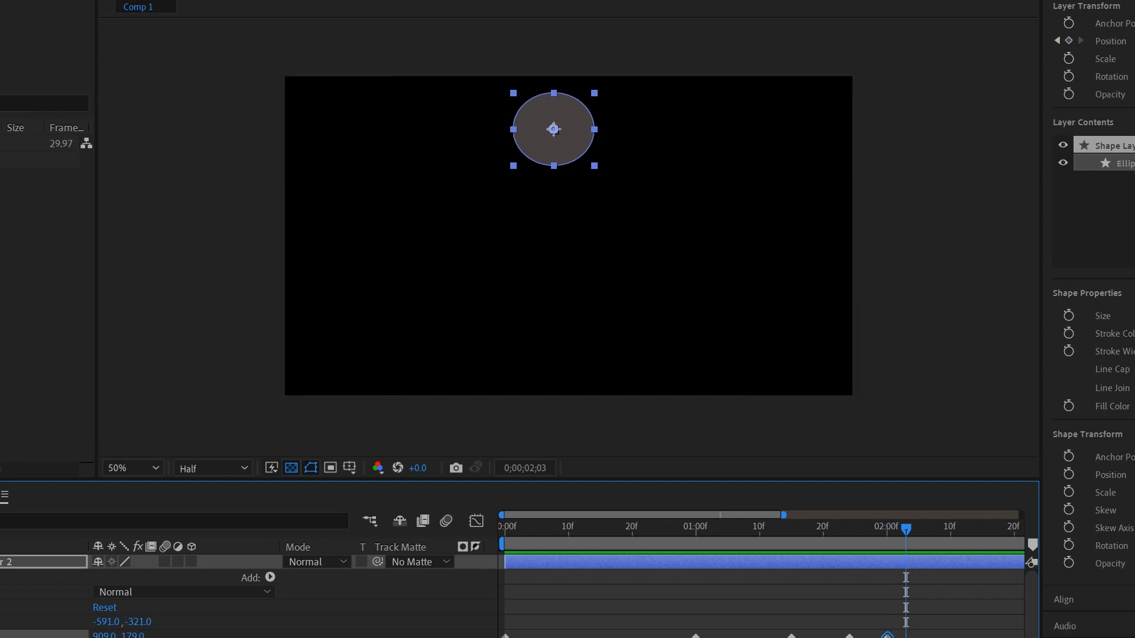
{"action": "key", "text": "alt+shift+p"}
{"action": "key", "text": "Home"}
{"action": "key", "text": "space"}
{"action": "left_click_drag", "start_coordinate": [905, 529], "coordinate": [695, 529]}
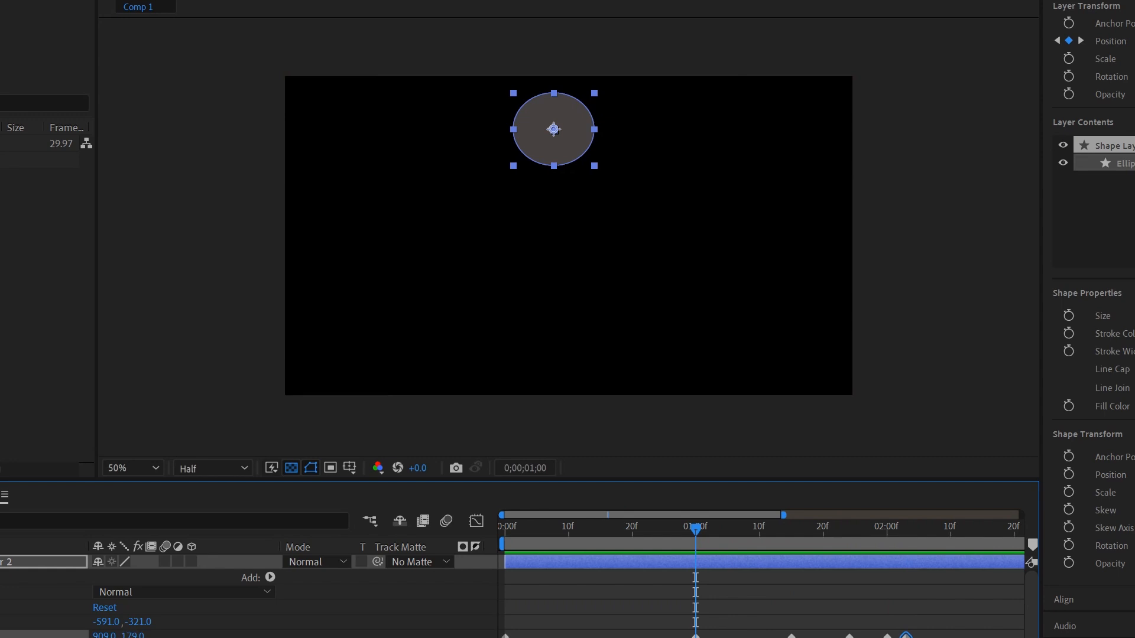
{"action": "left_click", "coordinate": [695, 635]}
Step: Set the ellipse's Position Y to 800 at 1 second and lower it at 01;15
{"action": "left_click_drag", "start_coordinate": [132, 636], "coordinate": [502, 635]}
{"action": "left_click", "coordinate": [133, 635]}
{"action": "type", "text": "800"}
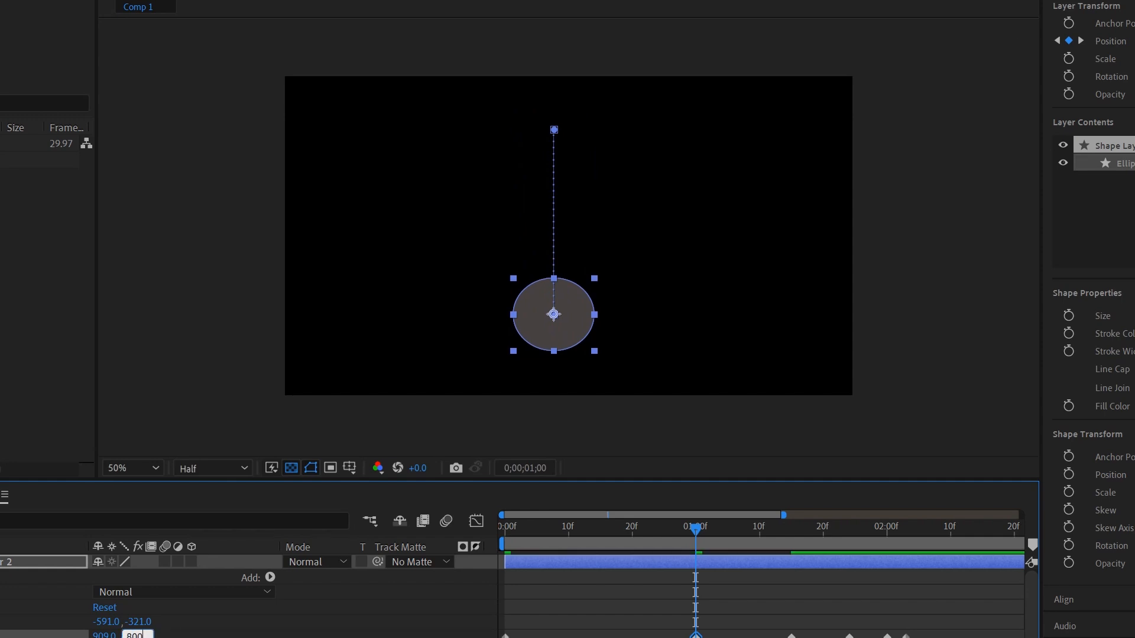
{"action": "key", "text": "Return"}
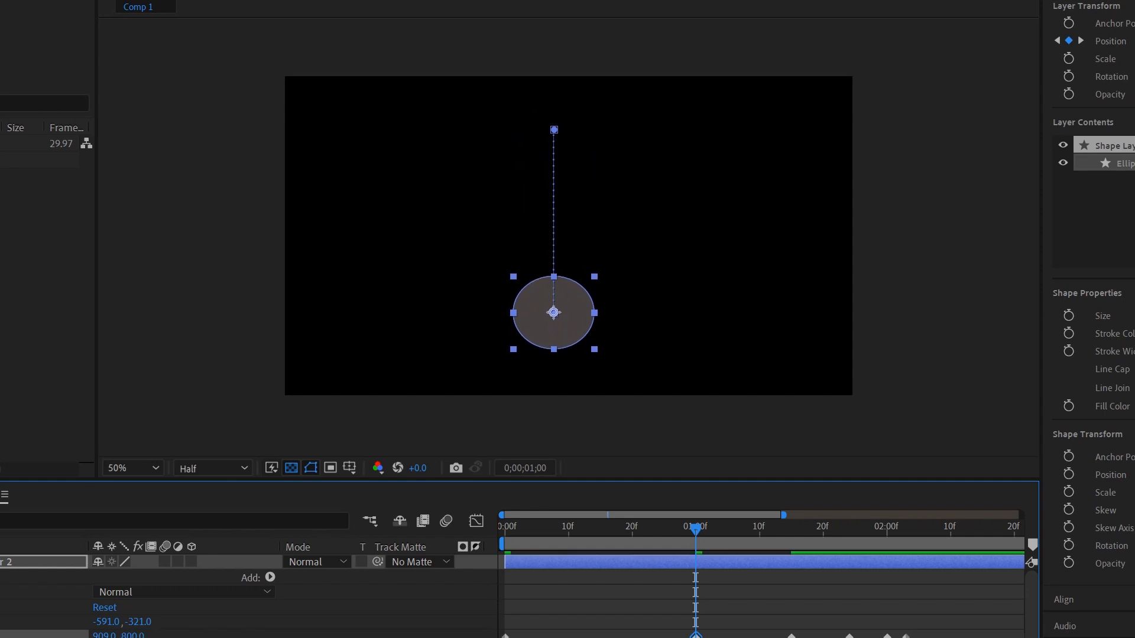
{"action": "left_click_drag", "start_coordinate": [696, 529], "coordinate": [791, 529]}
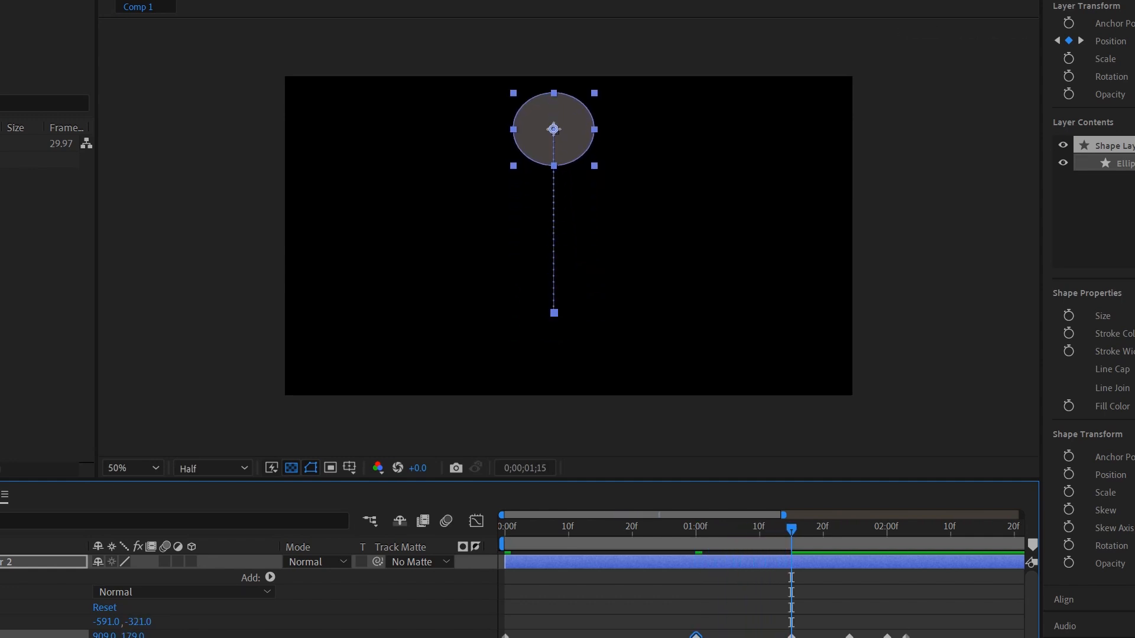
{"action": "left_click_drag", "start_coordinate": [133, 635], "coordinate": [314, 635]}
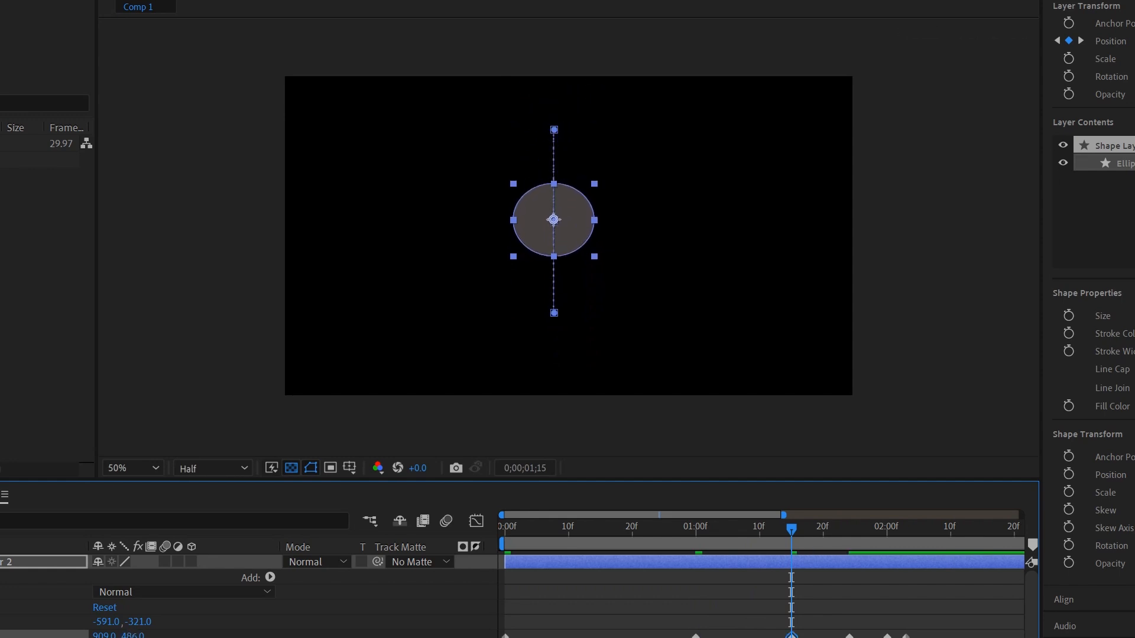
Step: Set Position Y to 800 at 01;24 and nudge the circle down at 02;00
{"action": "left_click_drag", "start_coordinate": [791, 529], "coordinate": [849, 529]}
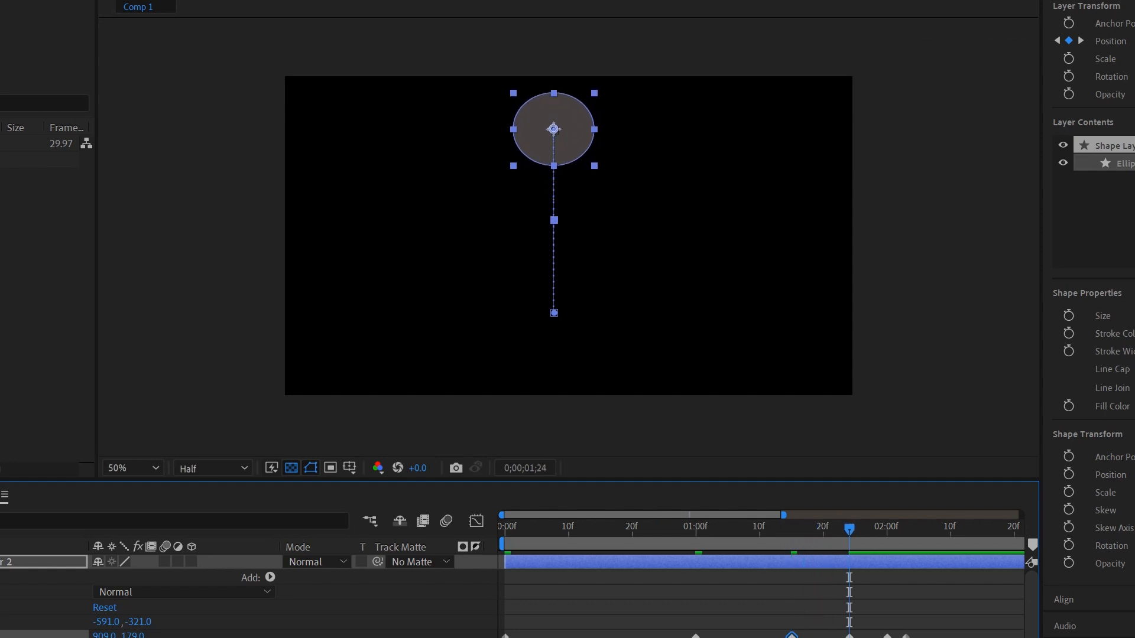
{"action": "left_click", "coordinate": [134, 635]}
{"action": "key", "text": "Return"}
{"action": "left_click", "coordinate": [133, 635]}
{"action": "type", "text": "800"}
{"action": "key", "text": "Return"}
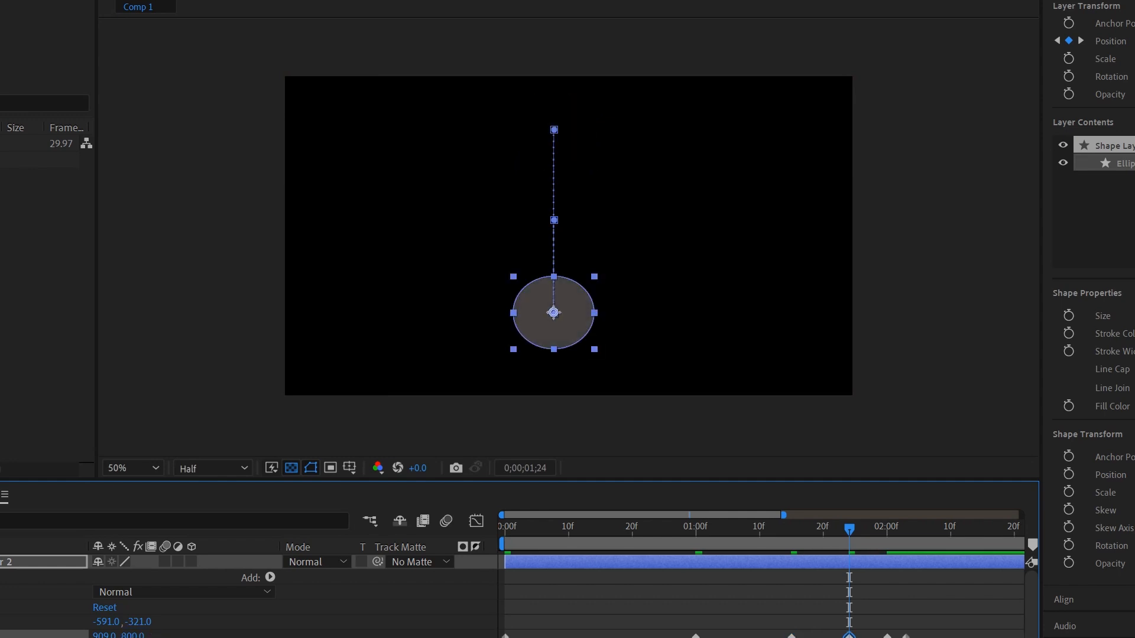
{"action": "key", "text": "k"}
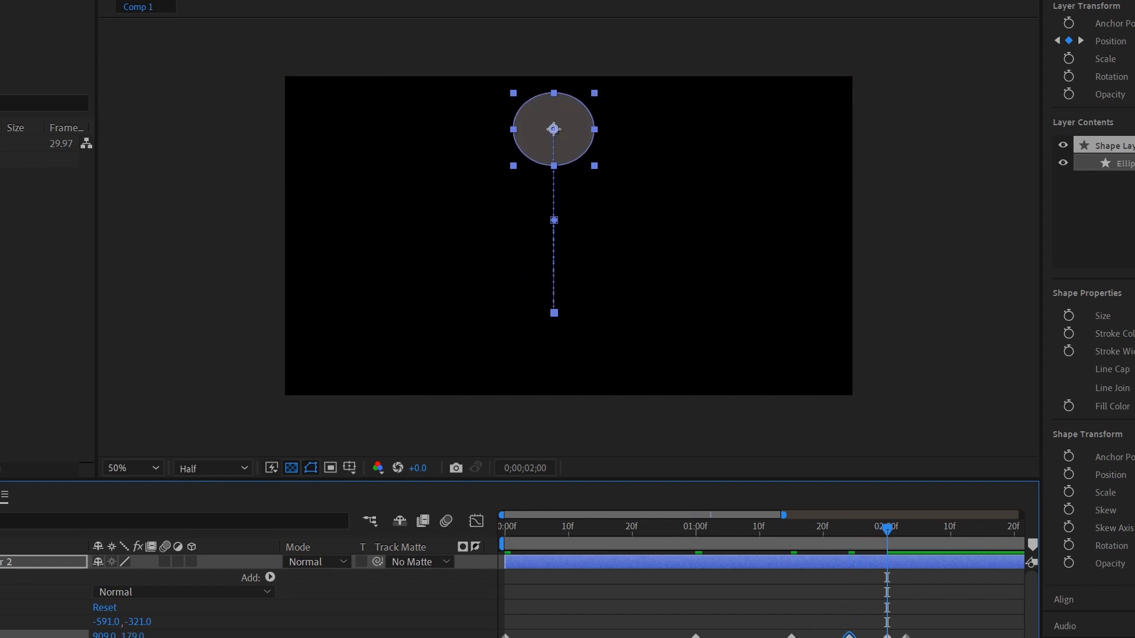
{"action": "left_click", "coordinate": [886, 635]}
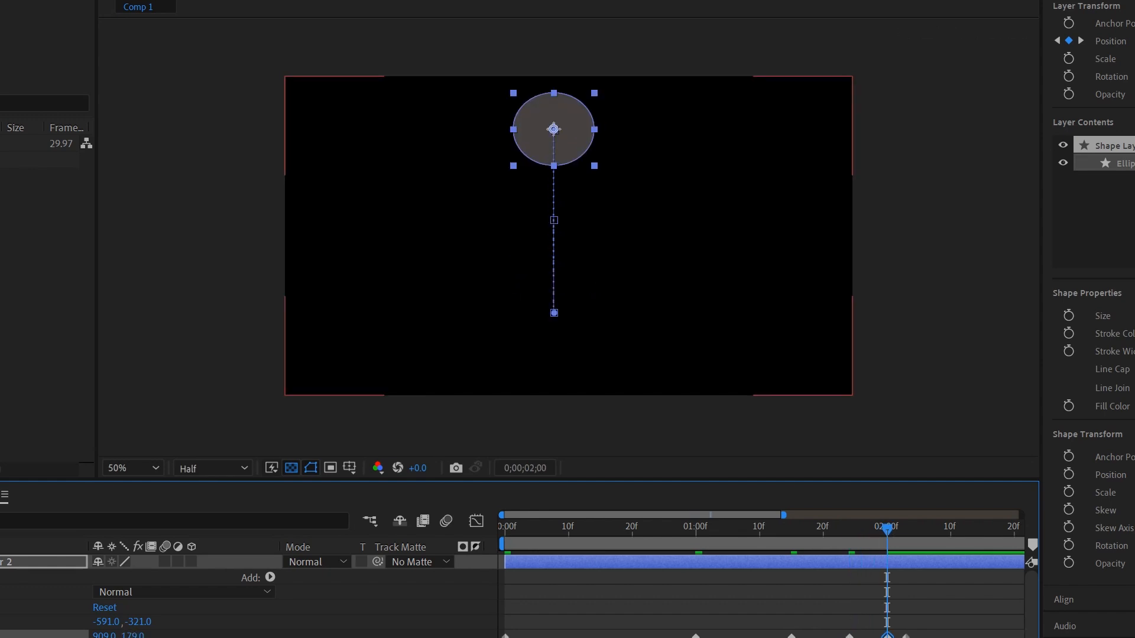
{"action": "left_click_drag", "start_coordinate": [133, 636], "coordinate": [438, 635]}
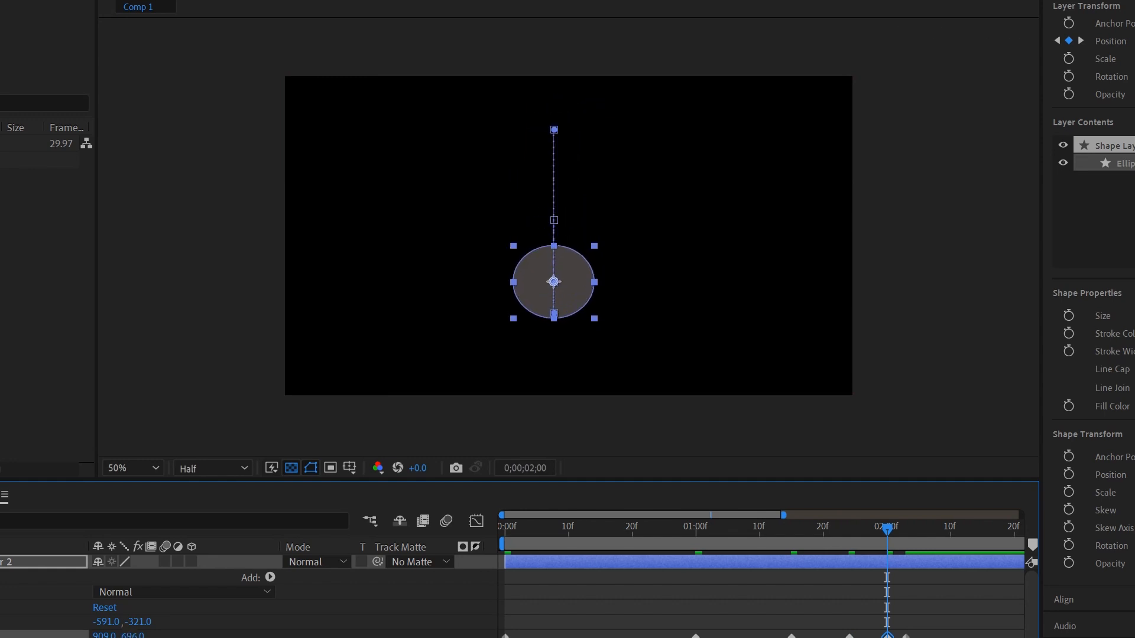
Step: Set Position Y to 800 at 02;03, preview the bounce, and rewind to the start
{"action": "key", "text": "k"}
{"action": "left_click", "coordinate": [134, 635]}
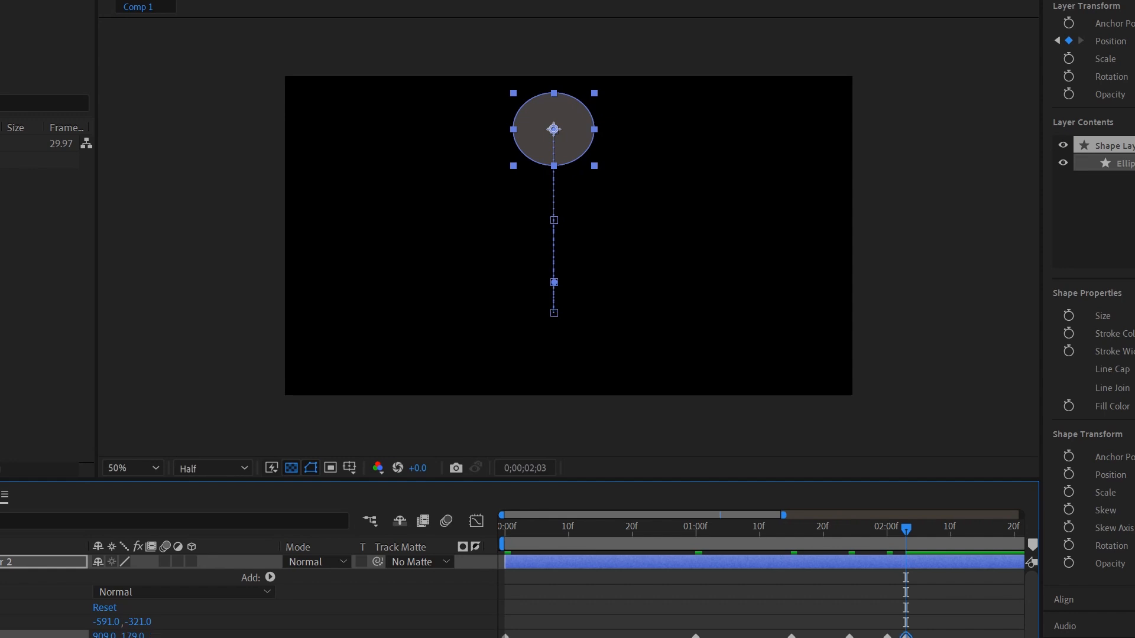
{"action": "type", "text": "800"}
{"action": "key", "text": "Return"}
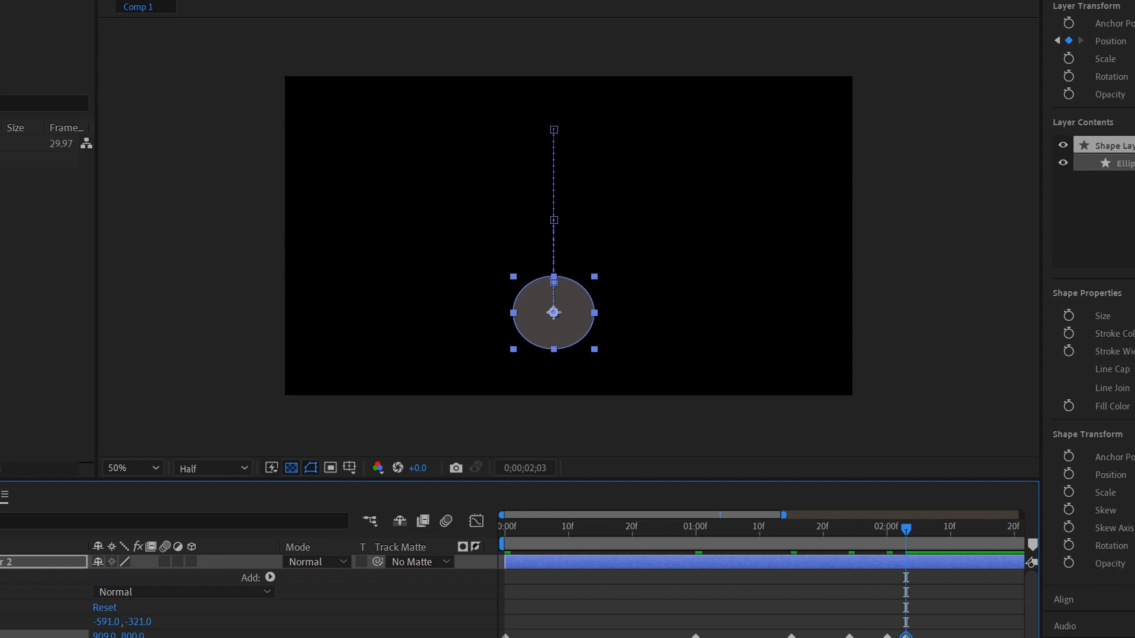
{"action": "key", "text": "space"}
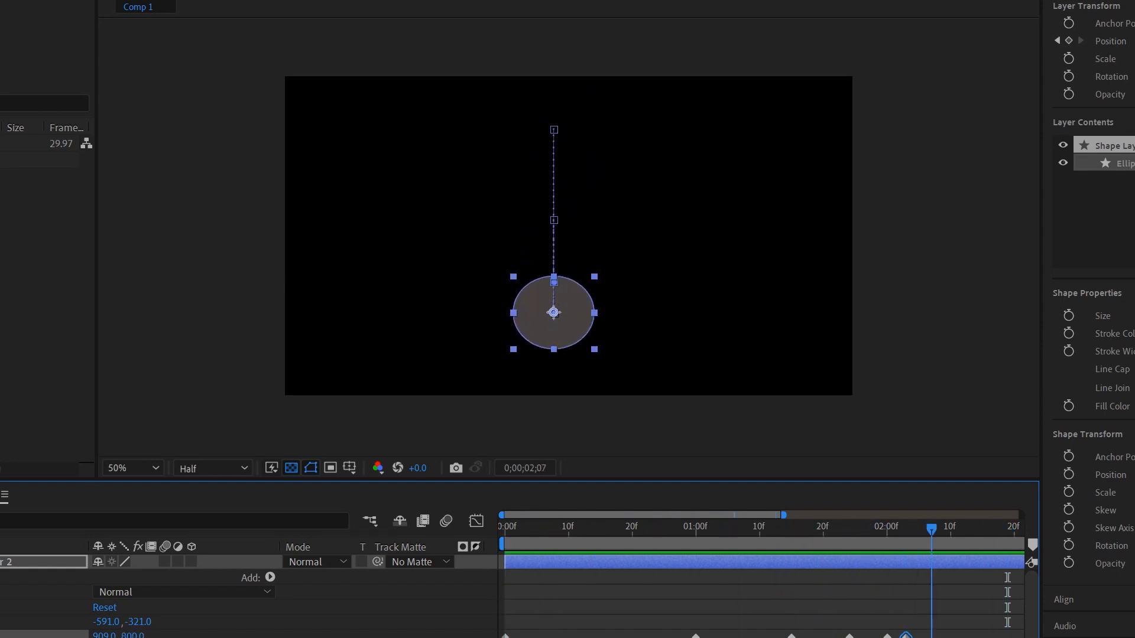
{"action": "key", "text": "Page_Up"}
{"action": "key", "text": "Page_Up"}
{"action": "key", "text": "Page_Up"}
{"action": "key", "text": "Page_Up"}
{"action": "key", "text": "Page_Up"}
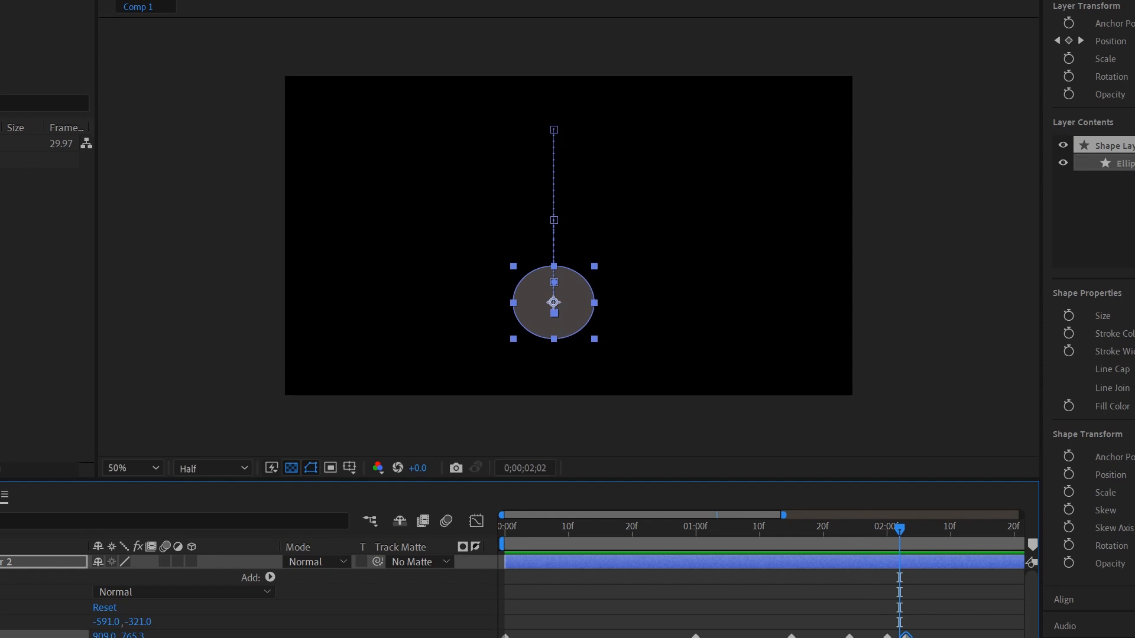
{"action": "left_click_drag", "start_coordinate": [899, 528], "coordinate": [505, 527]}
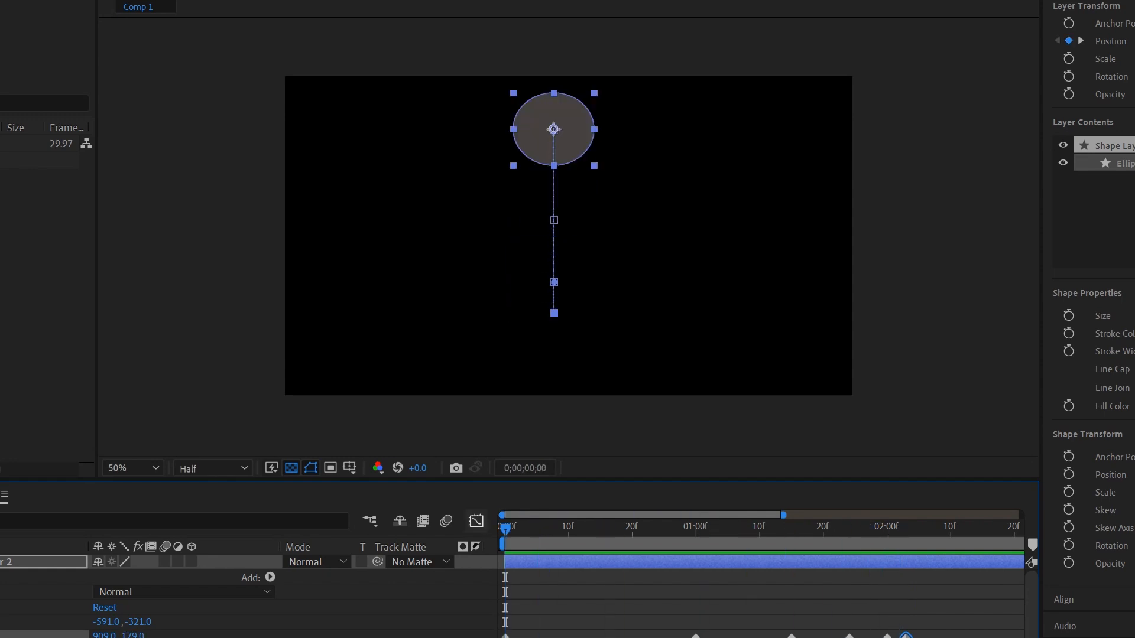
Step: Apply Easy Ease to all six Position keyframes and show the zoomed-in speed graph
{"action": "key", "text": "F2"}
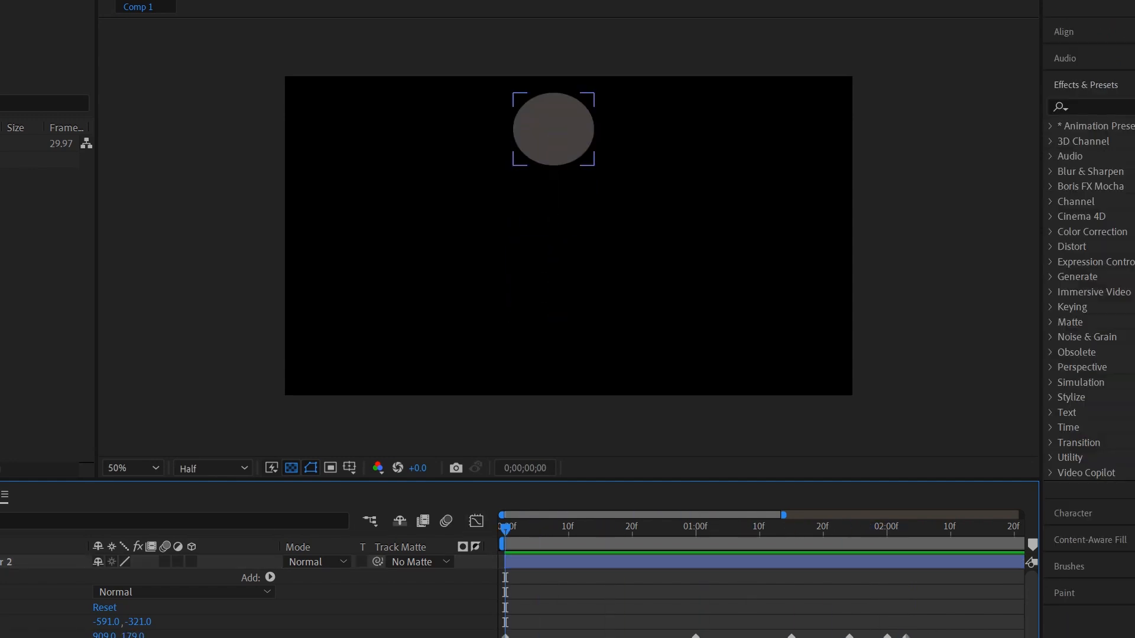
{"action": "left_click_drag", "start_coordinate": [930, 632], "coordinate": [497, 637]}
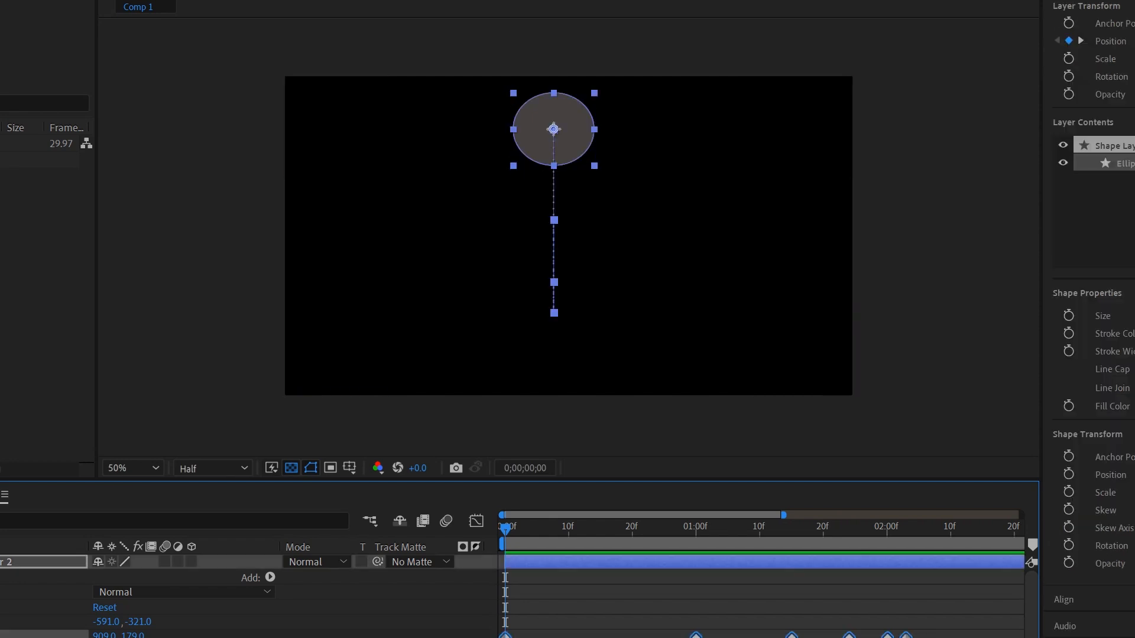
{"action": "key", "text": "F9"}
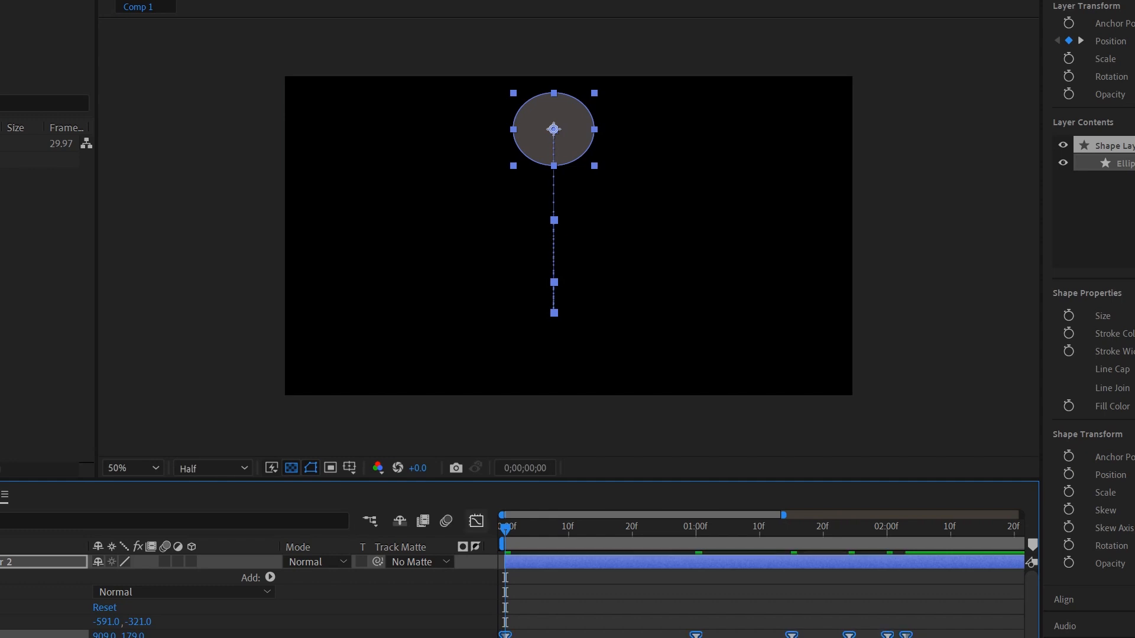
{"action": "key", "text": "shift+F3"}
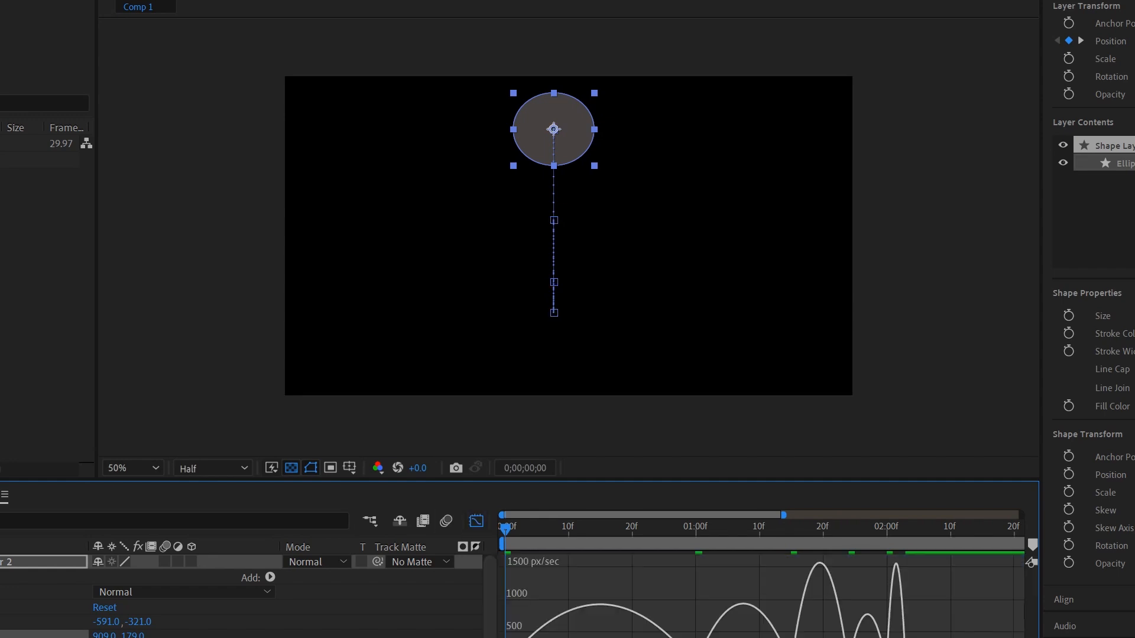
{"action": "left_click_drag", "start_coordinate": [783, 515], "coordinate": [739, 515]}
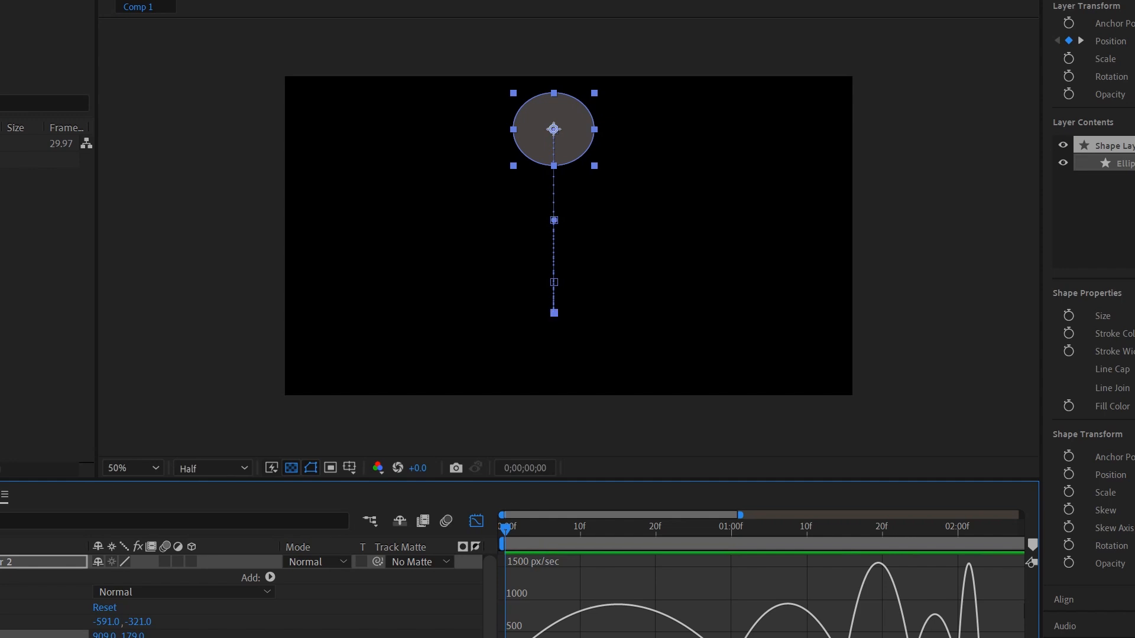
Step: Drag influence handles to turn the speed curves around 1 second into sharp spikes
{"action": "left_click_drag", "start_coordinate": [581, 637], "coordinate": [736, 637]}
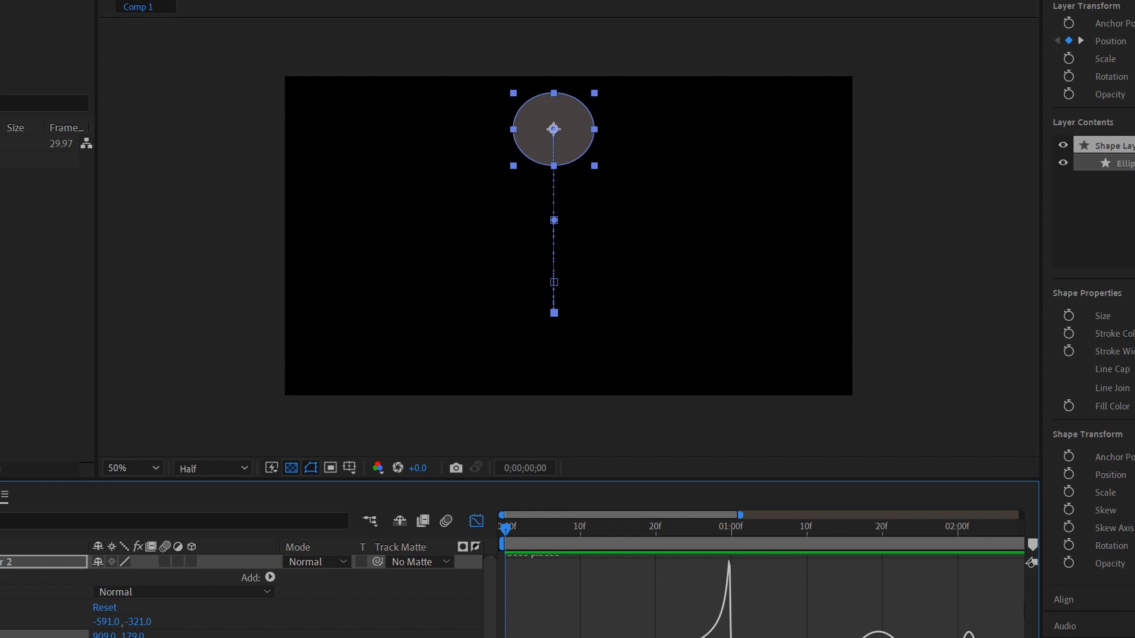
{"action": "left_click_drag", "start_coordinate": [755, 637], "coordinate": [740, 637]}
{"action": "left_click_drag", "start_coordinate": [830, 637], "coordinate": [783, 637]}
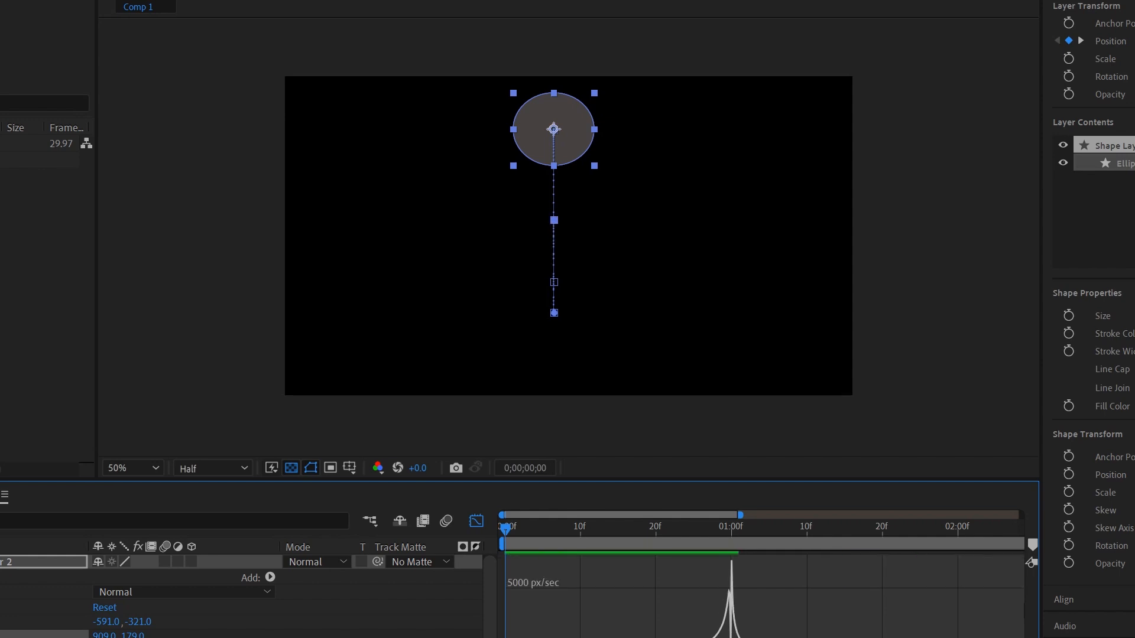
{"action": "left_click", "coordinate": [553, 312]}
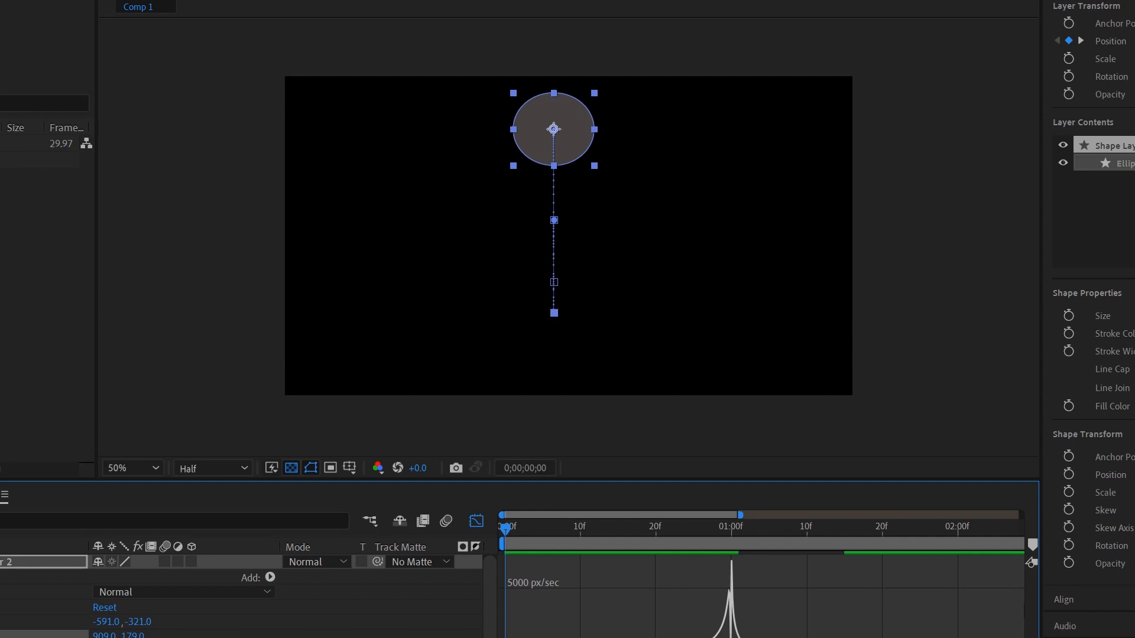
{"action": "left_click_drag", "start_coordinate": [732, 637], "coordinate": [737, 637]}
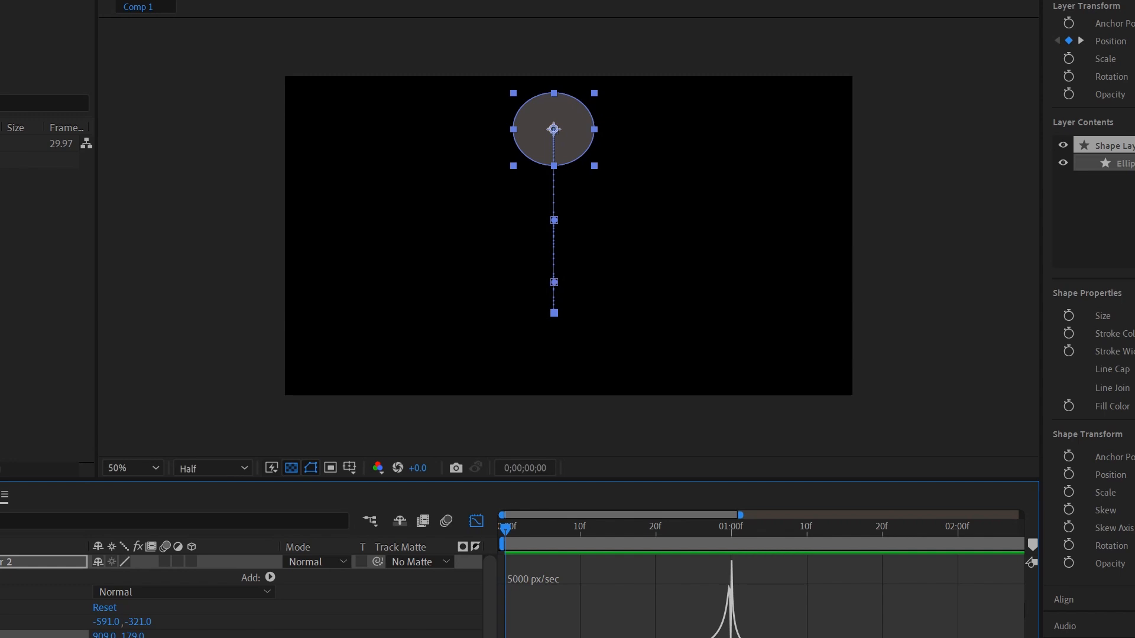
Step: Sharpen the later speed peaks near 22f and 02:00, preview, and refine the 01:00 spike
{"action": "left_click_drag", "start_coordinate": [867, 637], "coordinate": [908, 637]}
{"action": "mouse_move", "coordinate": [943, 637]}
{"action": "left_mouse_down"}
{"action": "mouse_move", "coordinate": [916, 637]}
{"action": "mouse_move", "coordinate": [932, 637]}
{"action": "left_mouse_up"}
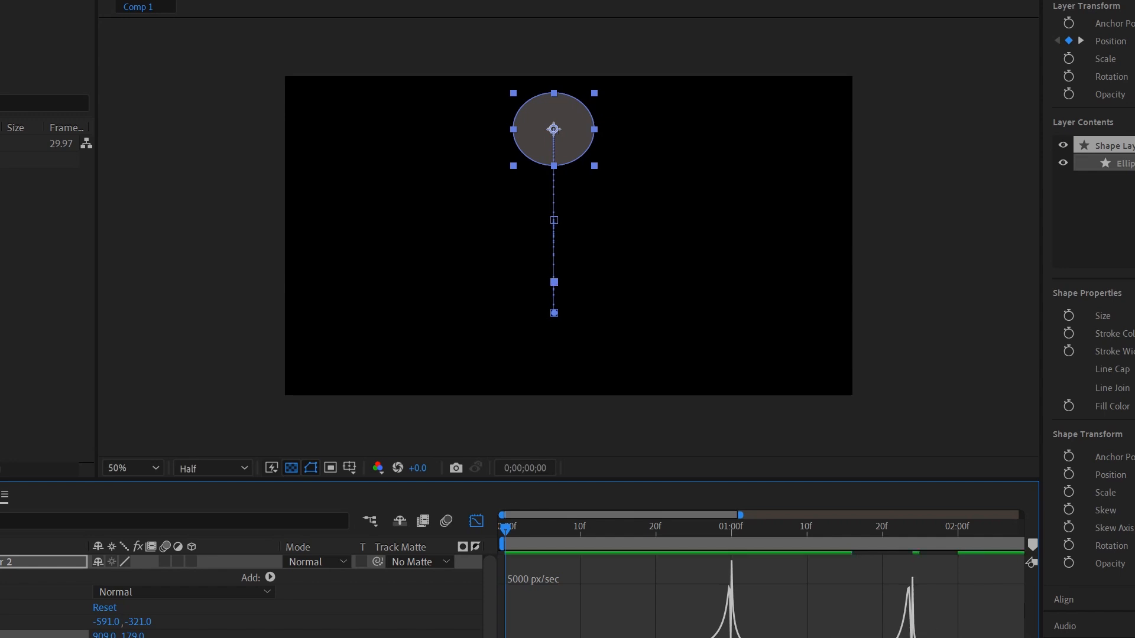
{"action": "left_click", "coordinate": [912, 637]}
{"action": "left_click", "coordinate": [958, 637]}
{"action": "left_click_drag", "start_coordinate": [972, 637], "coordinate": [973, 637]}
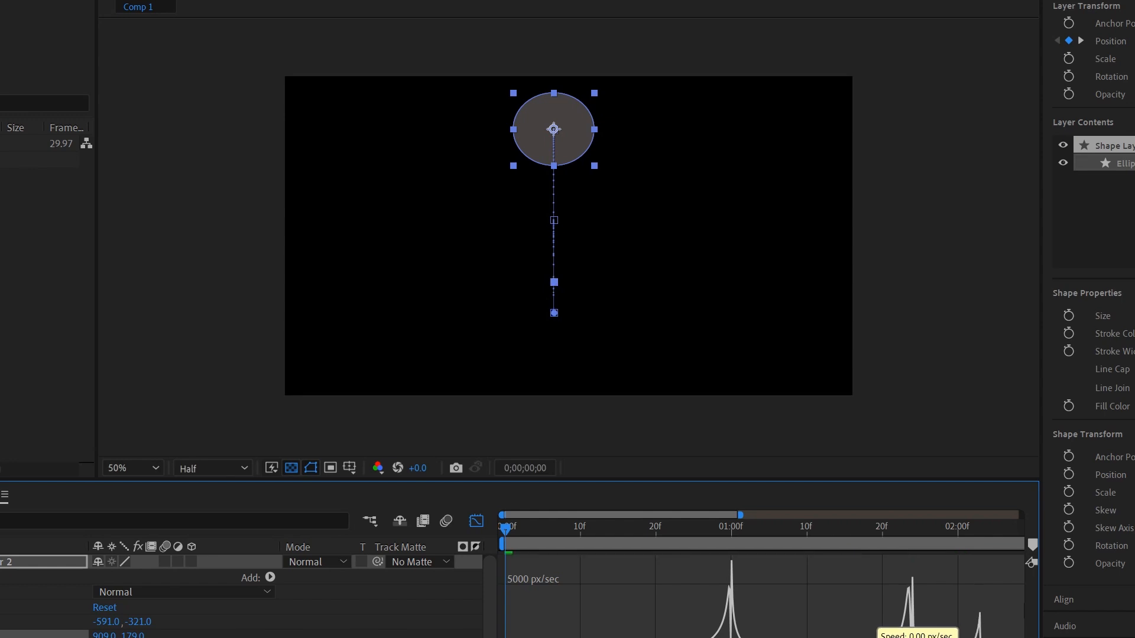
{"action": "key", "text": "space"}
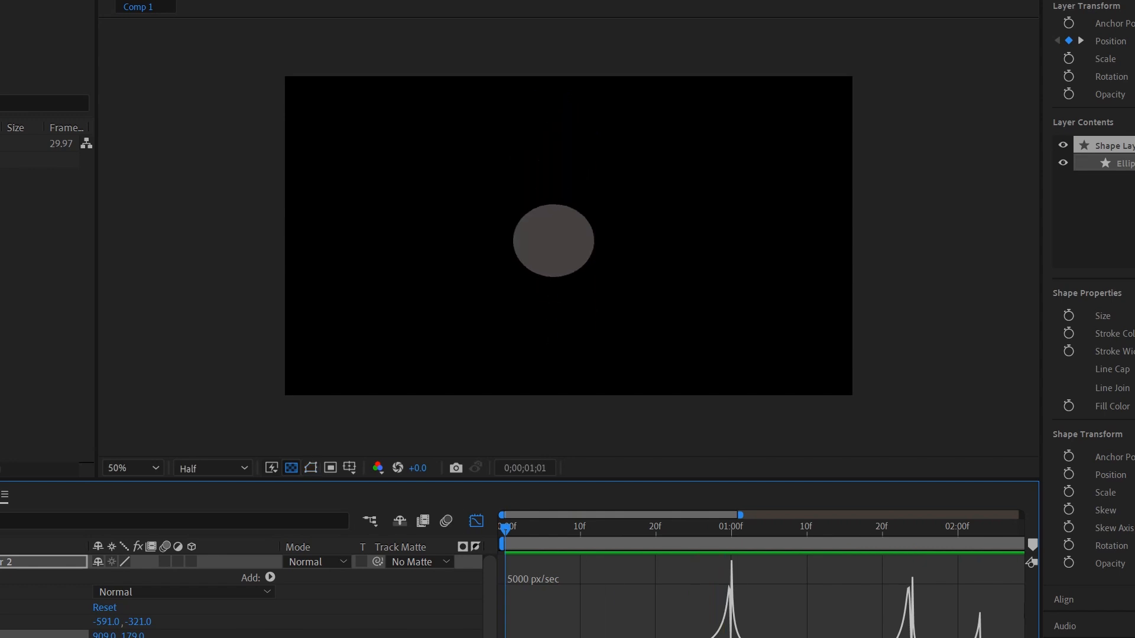
{"action": "key", "text": "space"}
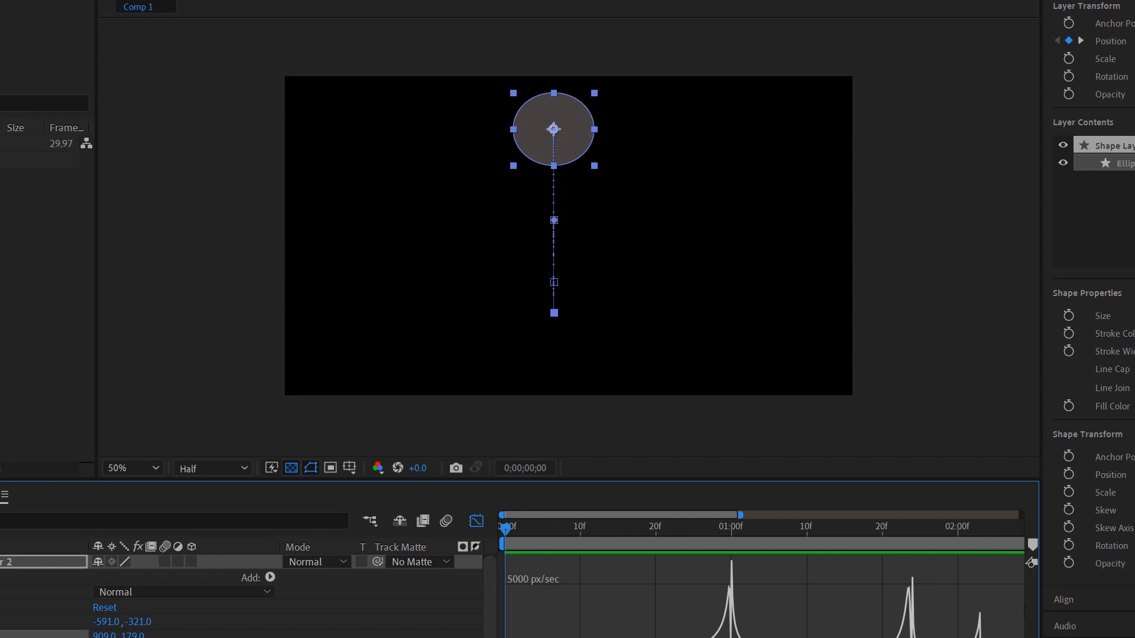
{"action": "left_click_drag", "start_coordinate": [730, 637], "coordinate": [734, 637]}
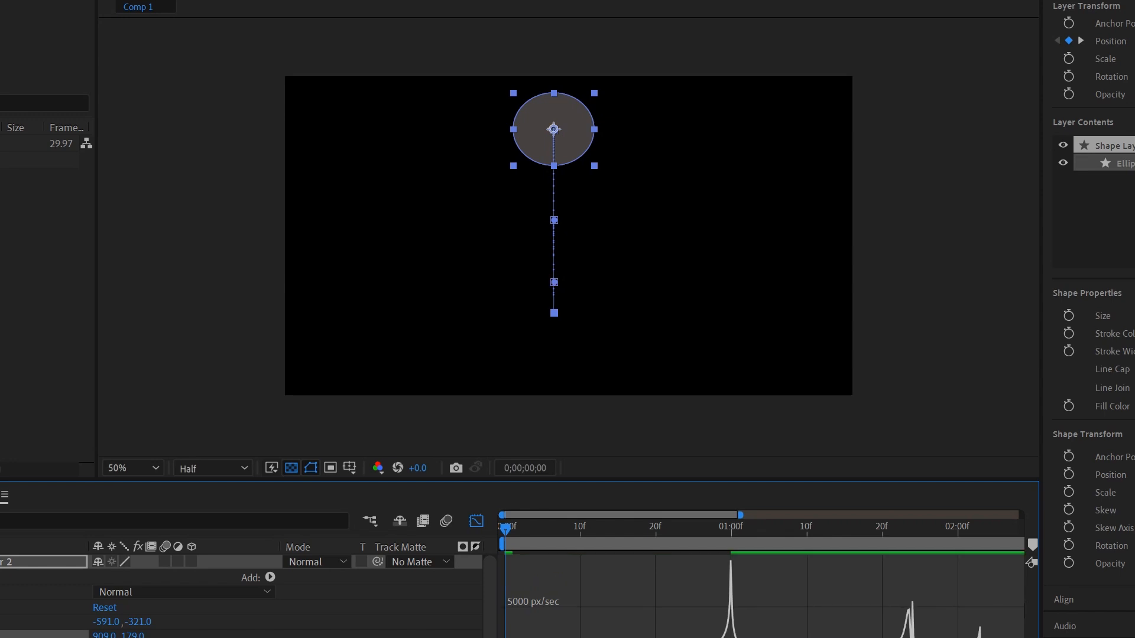
Step: Narrow the ellipse's speed curve near frame 24 into a sharp spike
{"action": "scroll", "coordinate": [764, 595], "scroll_direction": "up", "scroll_amount": 6}
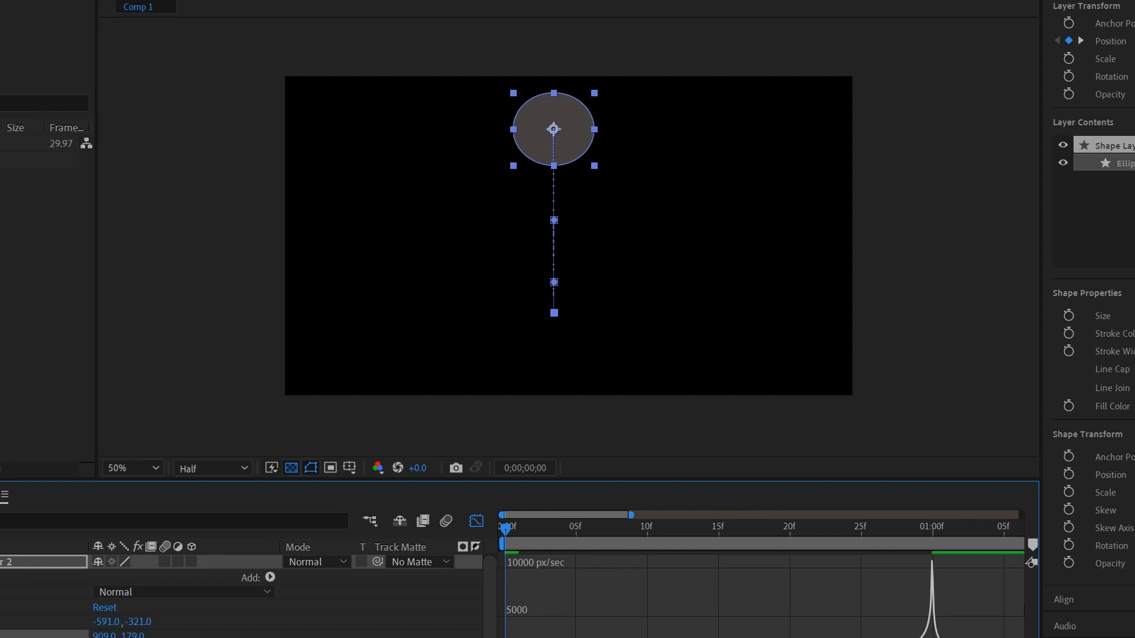
{"action": "scroll", "coordinate": [760, 595], "scroll_direction": "right", "scroll_amount": 8}
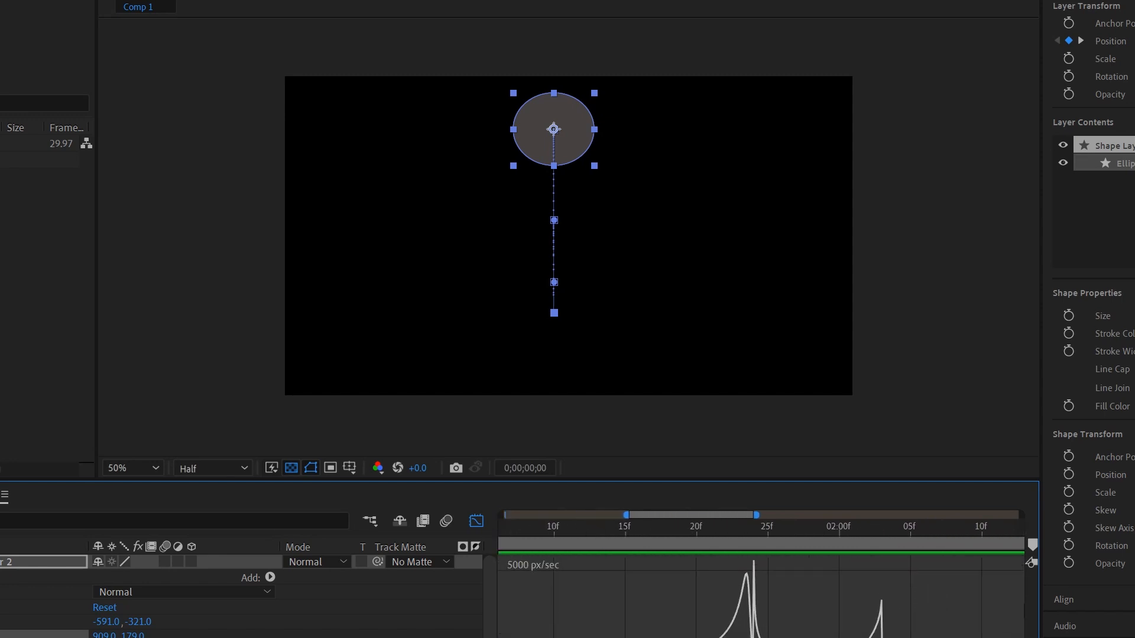
{"action": "left_click_drag", "start_coordinate": [743, 635], "coordinate": [754, 636]}
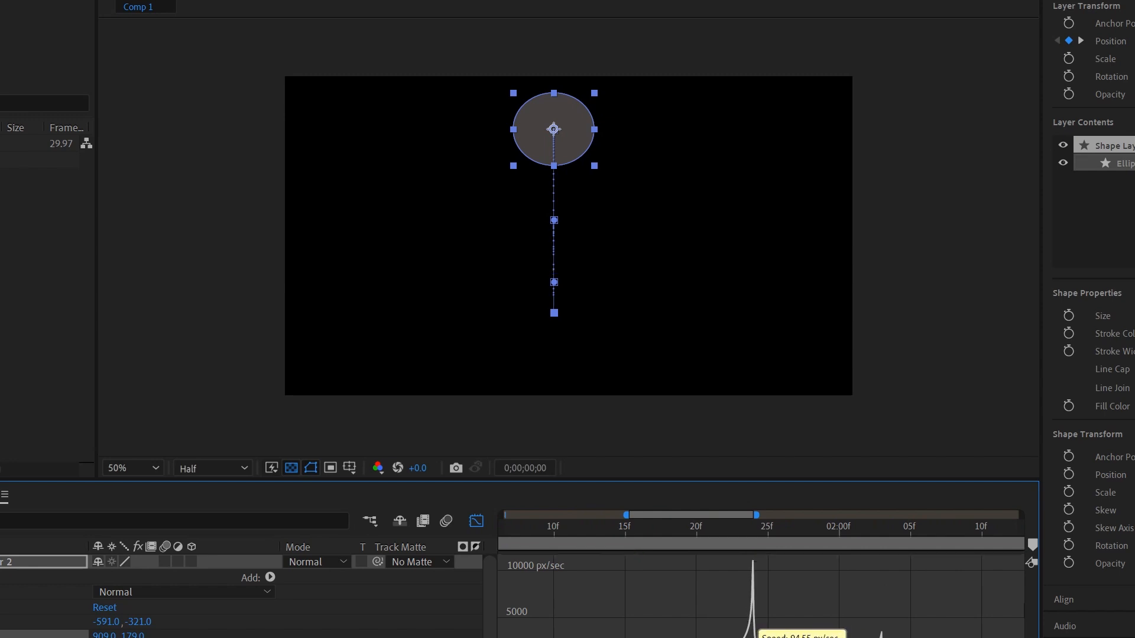
{"action": "left_click_drag", "start_coordinate": [754, 636], "coordinate": [758, 635]}
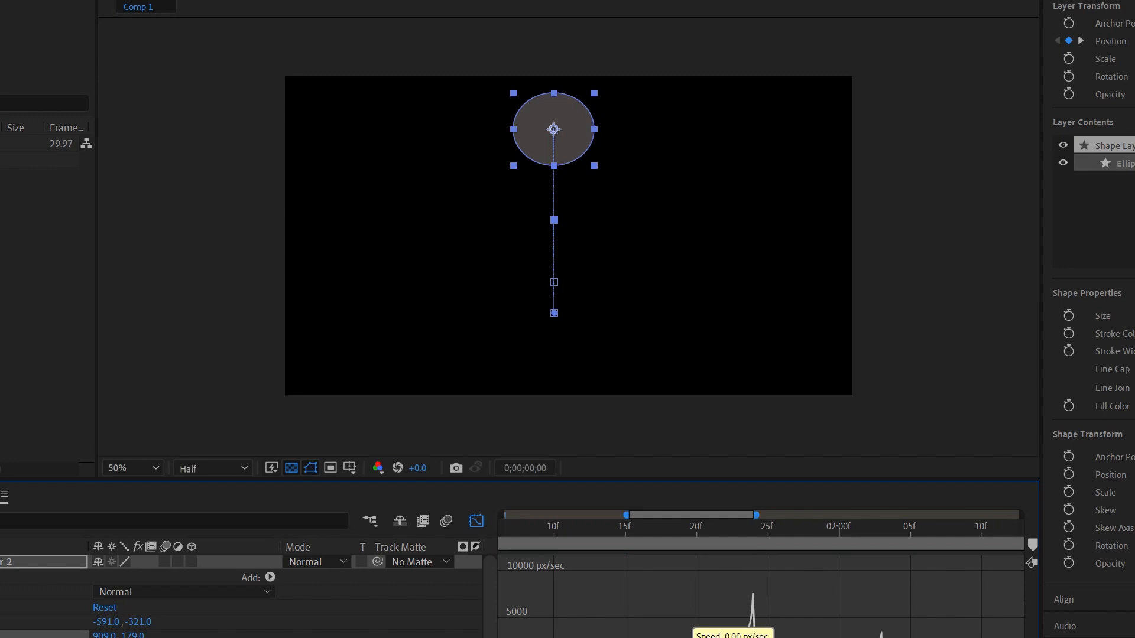
{"action": "scroll", "coordinate": [761, 596], "scroll_direction": "left", "scroll_amount": 3}
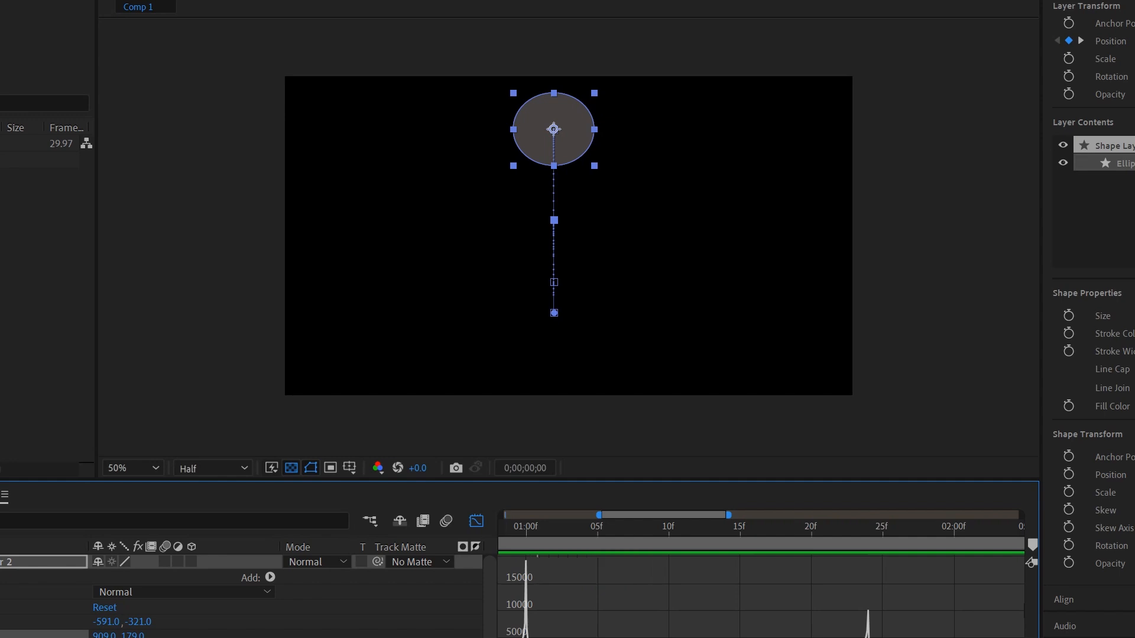
{"action": "key", "text": "Caps_Lock"}
{"action": "key", "text": "shift+F2"}
Step: Add a Position keyframe at 0;00;02;04 and raise the ellipse's Y to 783
{"action": "left_click", "coordinate": [476, 521]}
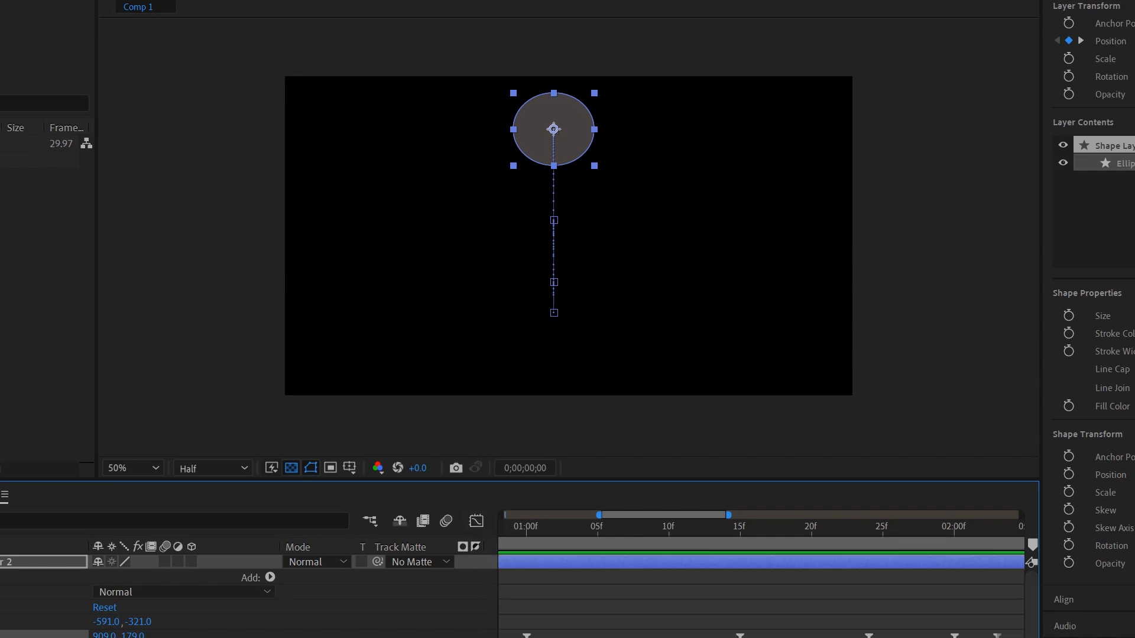
{"action": "key", "text": "space"}
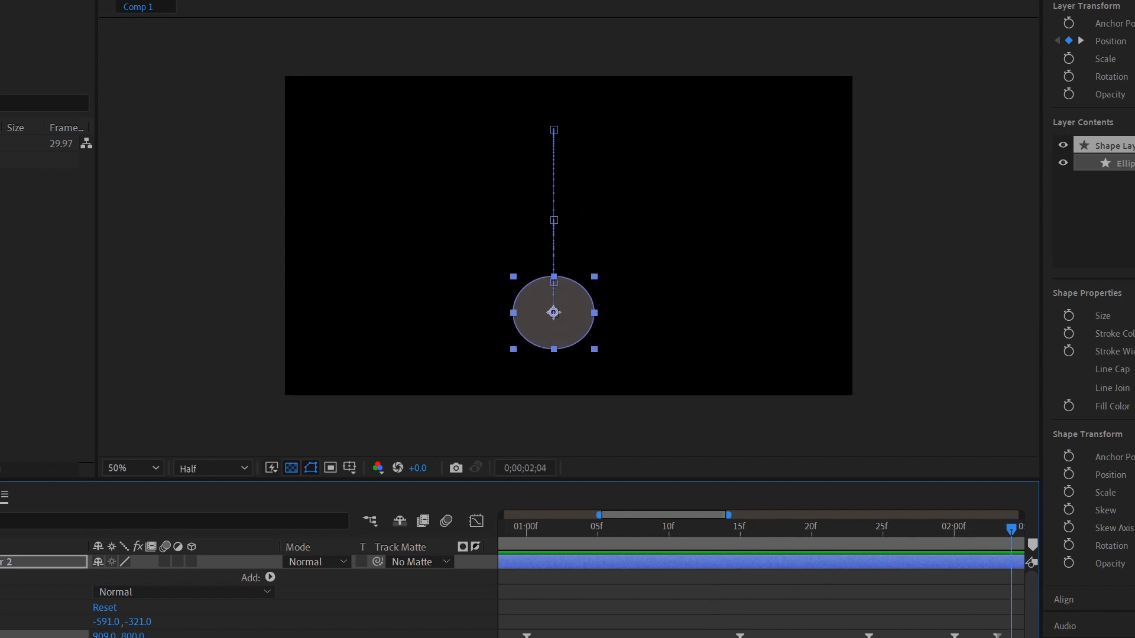
{"action": "key", "text": "space"}
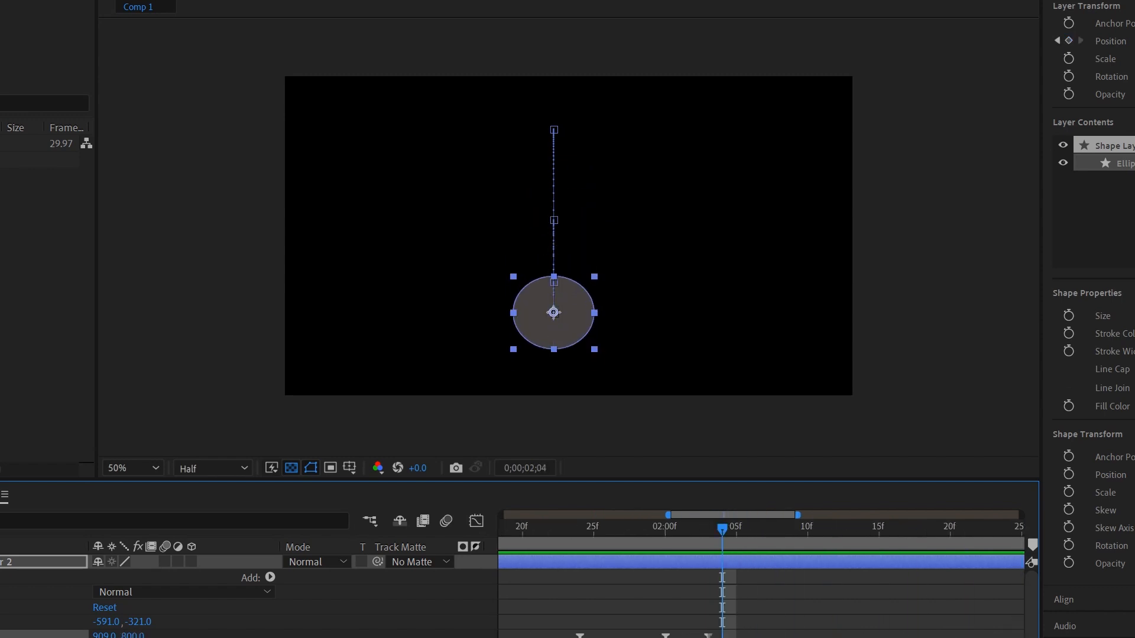
{"action": "key", "text": "alt+shift+p"}
{"action": "left_click", "coordinate": [476, 520]}
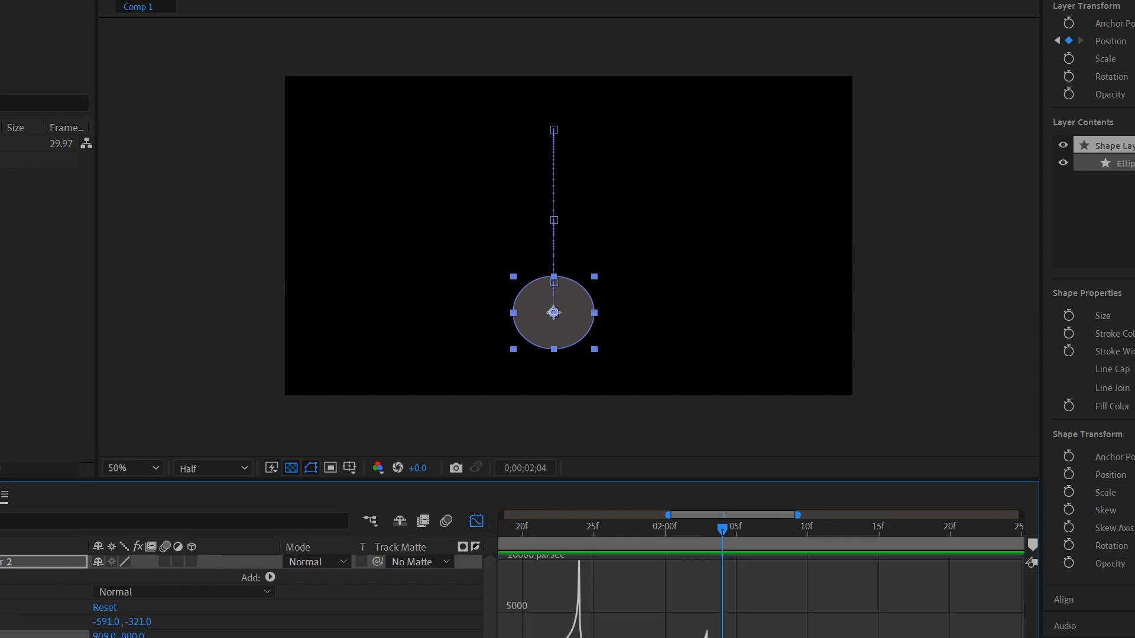
{"action": "left_click_drag", "start_coordinate": [798, 515], "coordinate": [726, 514]}
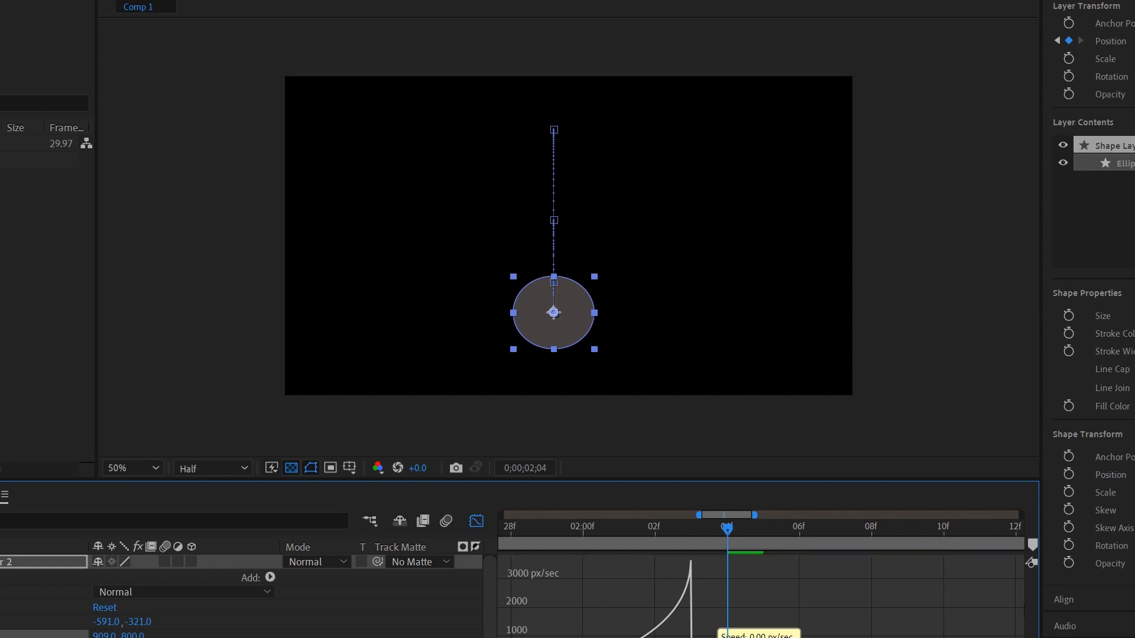
{"action": "key", "text": "shift+F3"}
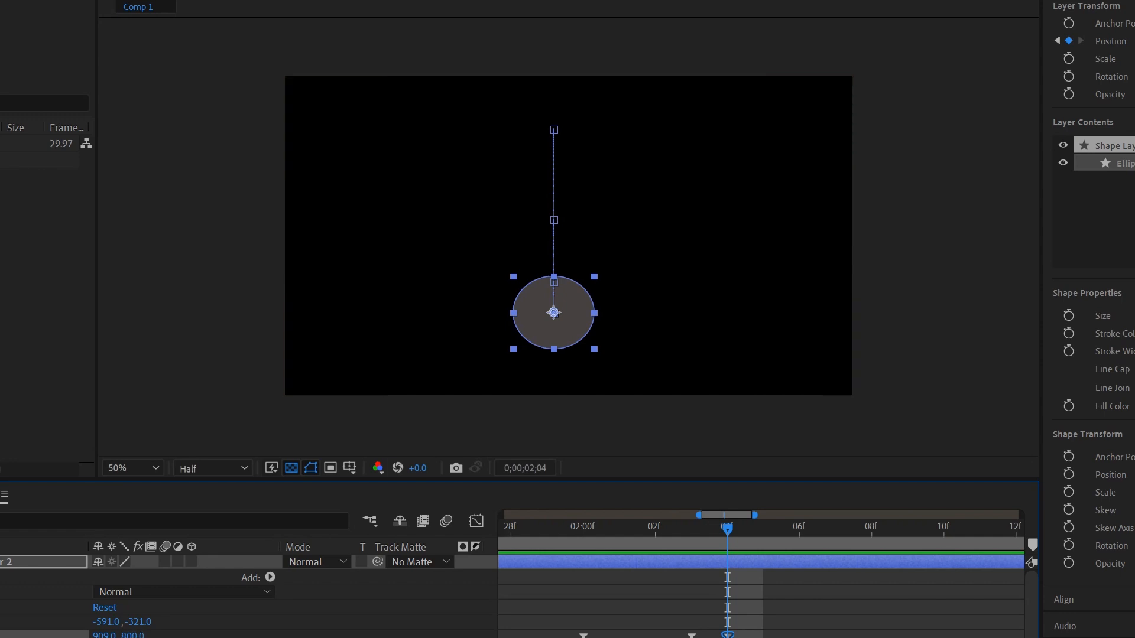
{"action": "left_click_drag", "start_coordinate": [133, 635], "coordinate": [122, 636]}
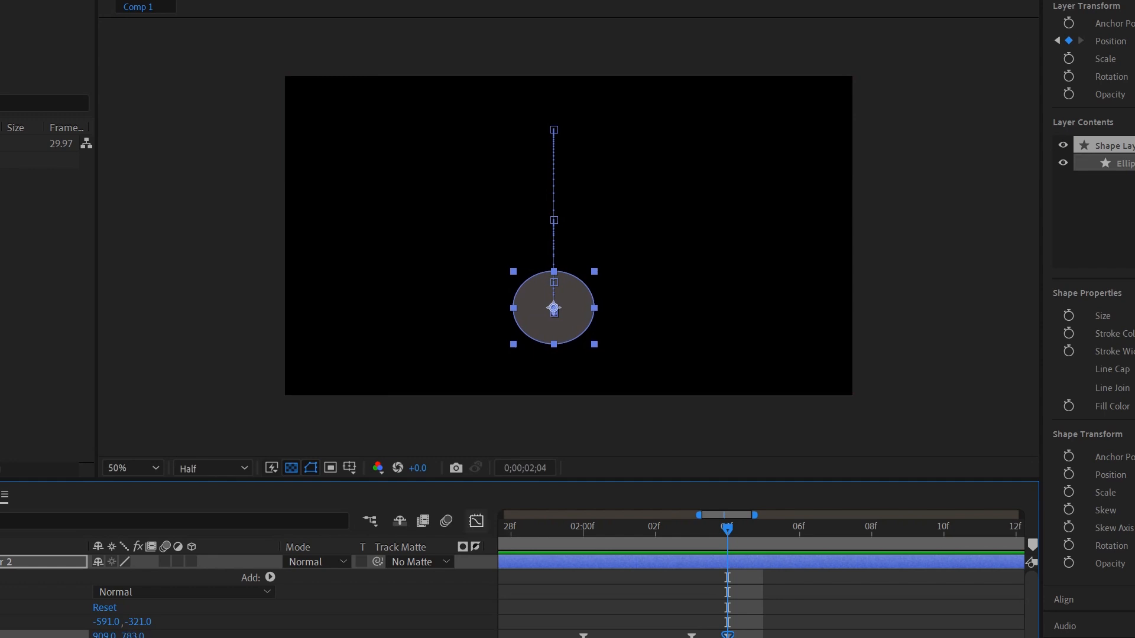
{"action": "left_click", "coordinate": [476, 521]}
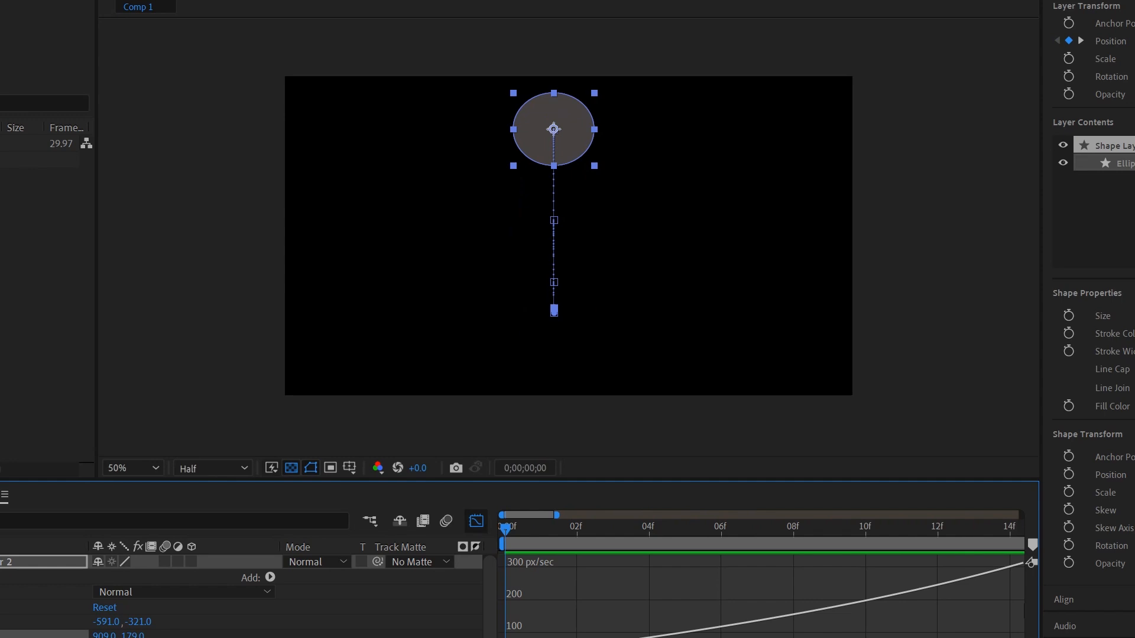
{"action": "left_click", "coordinate": [476, 520]}
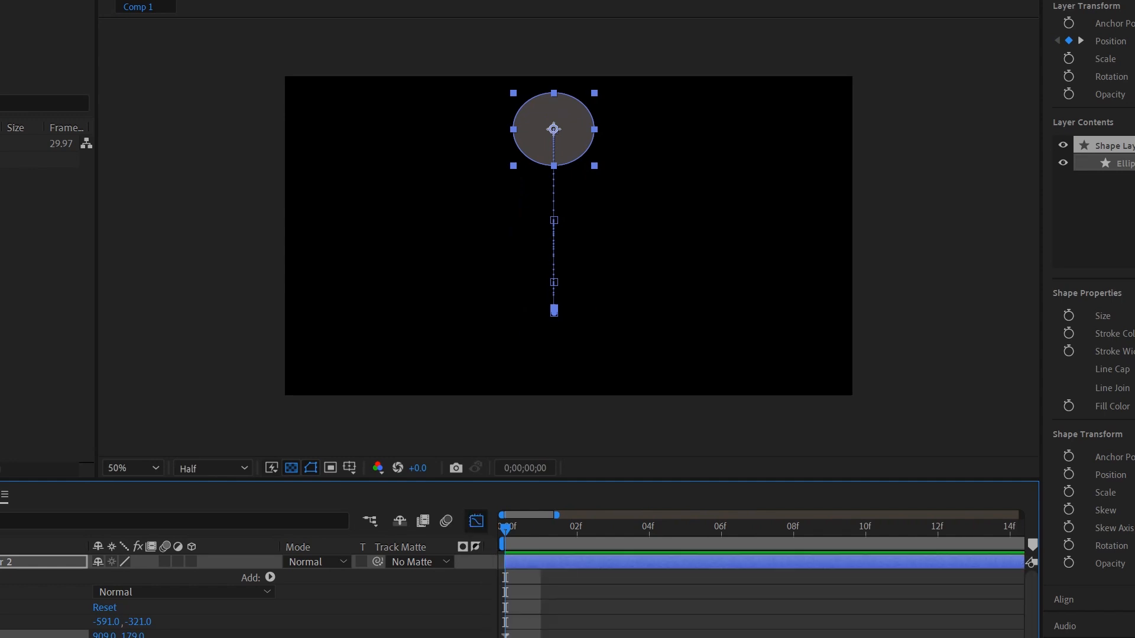
{"action": "left_click", "coordinate": [476, 520]}
{"action": "left_click_drag", "start_coordinate": [600, 515], "coordinate": [774, 515]}
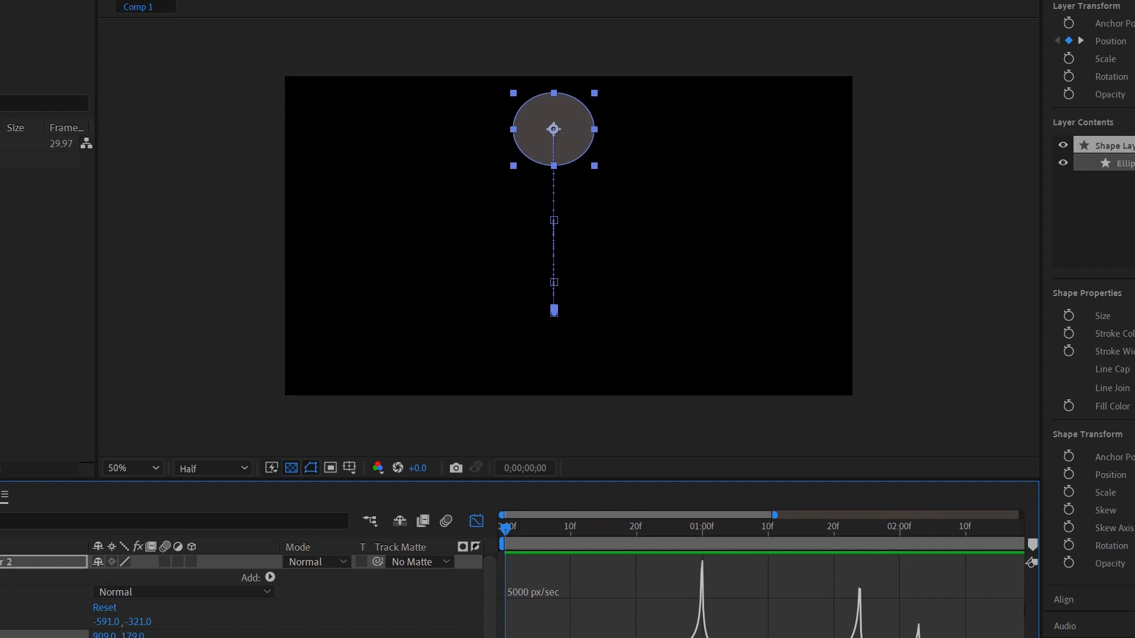
{"action": "key", "text": "space"}
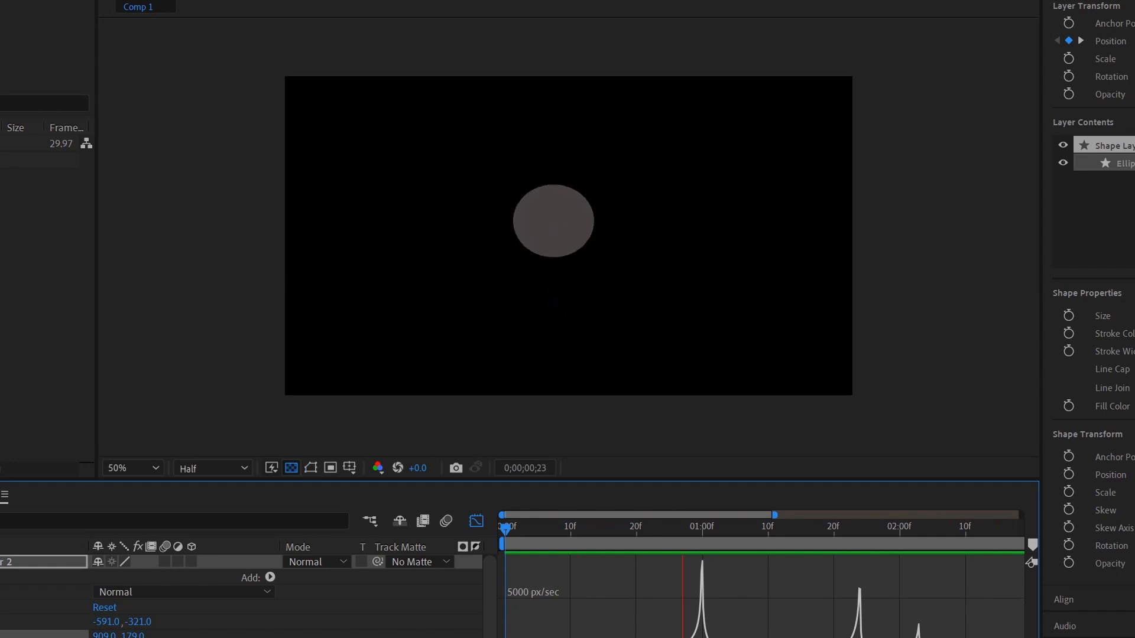
{"action": "key", "text": "space"}
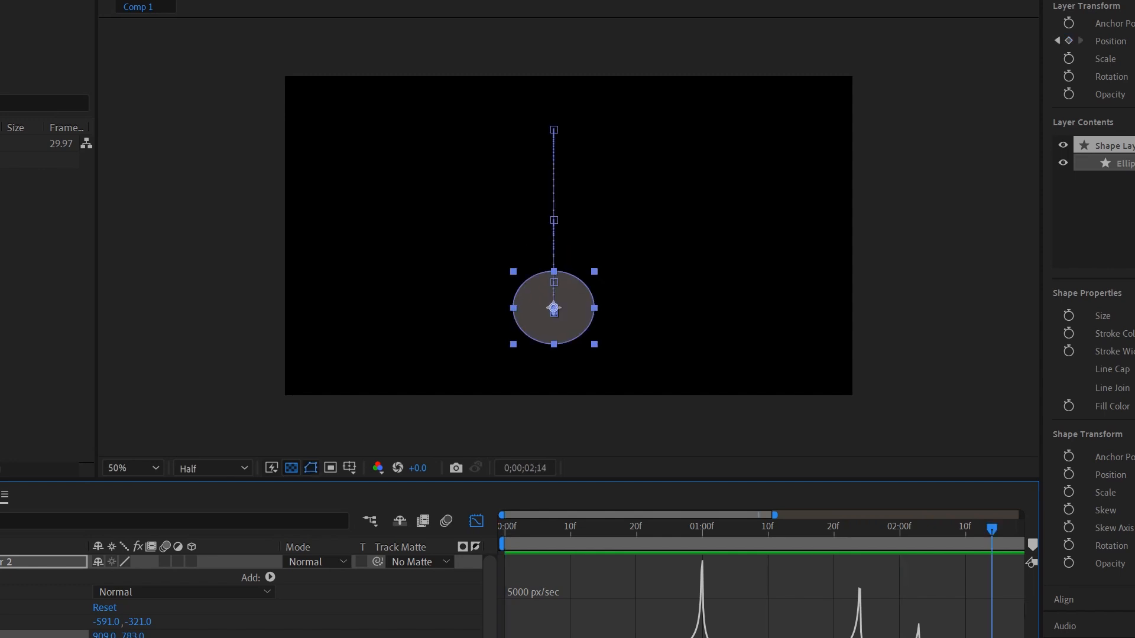
{"action": "left_click_drag", "start_coordinate": [992, 529], "coordinate": [608, 529]}
{"action": "key", "text": "space"}
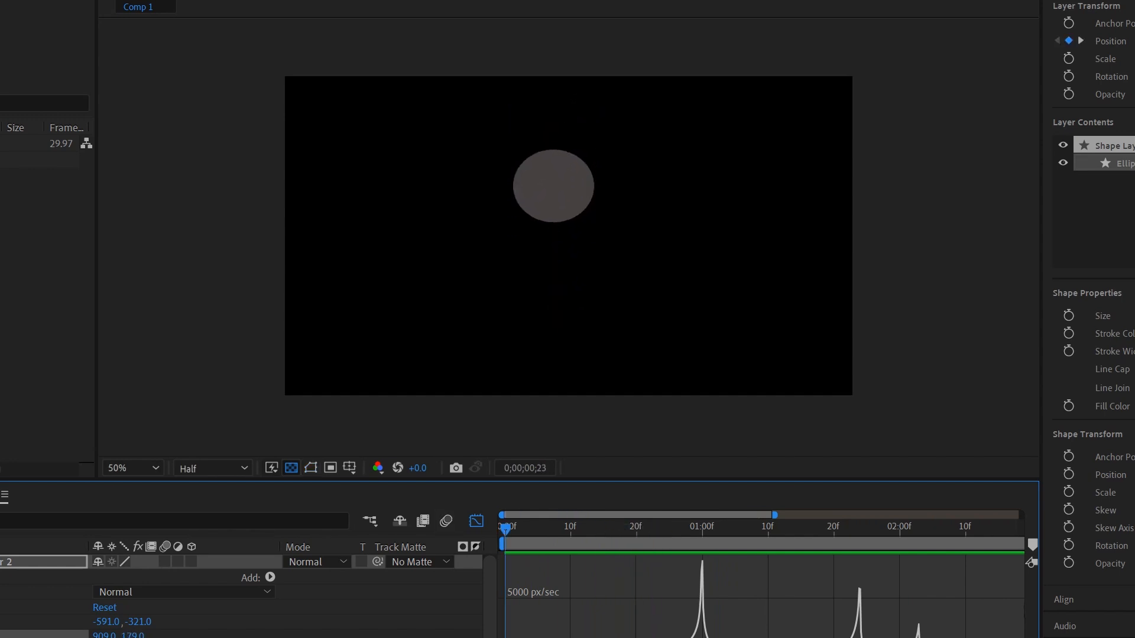
{"action": "key", "text": "space"}
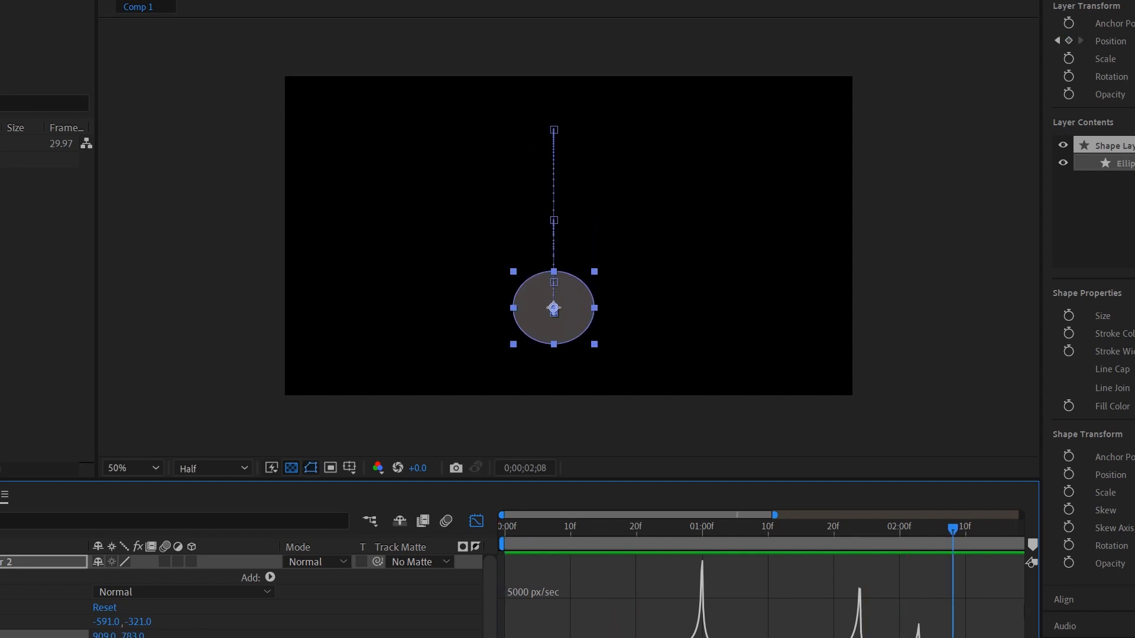
{"action": "left_click_drag", "start_coordinate": [953, 528], "coordinate": [874, 529]}
{"action": "left_click", "coordinate": [476, 520]}
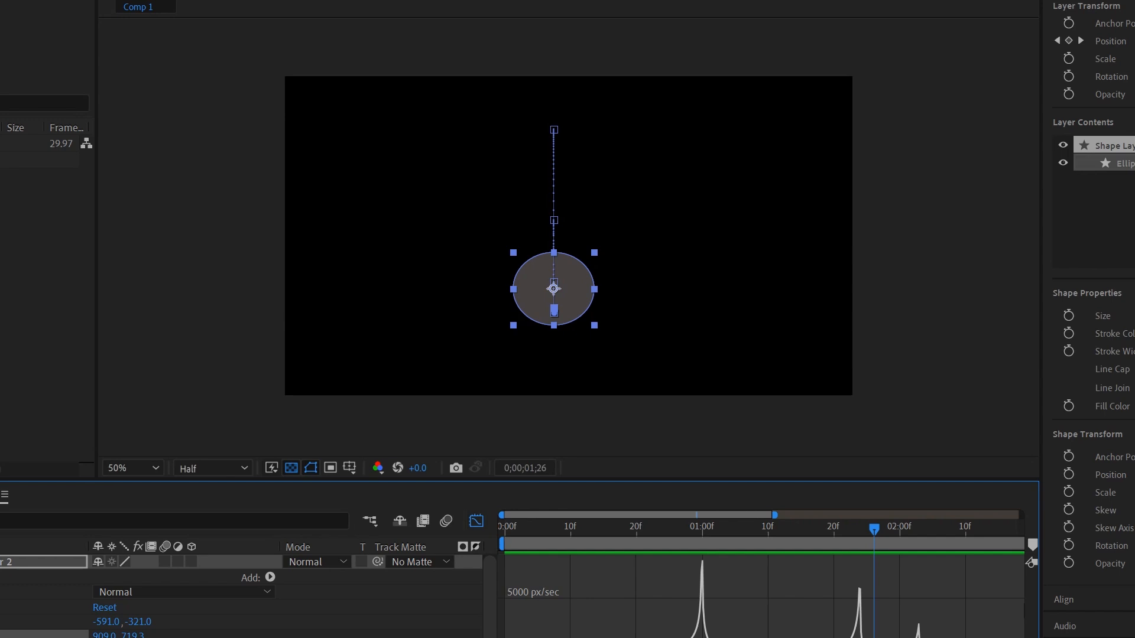
{"action": "left_click", "coordinate": [43, 561]}
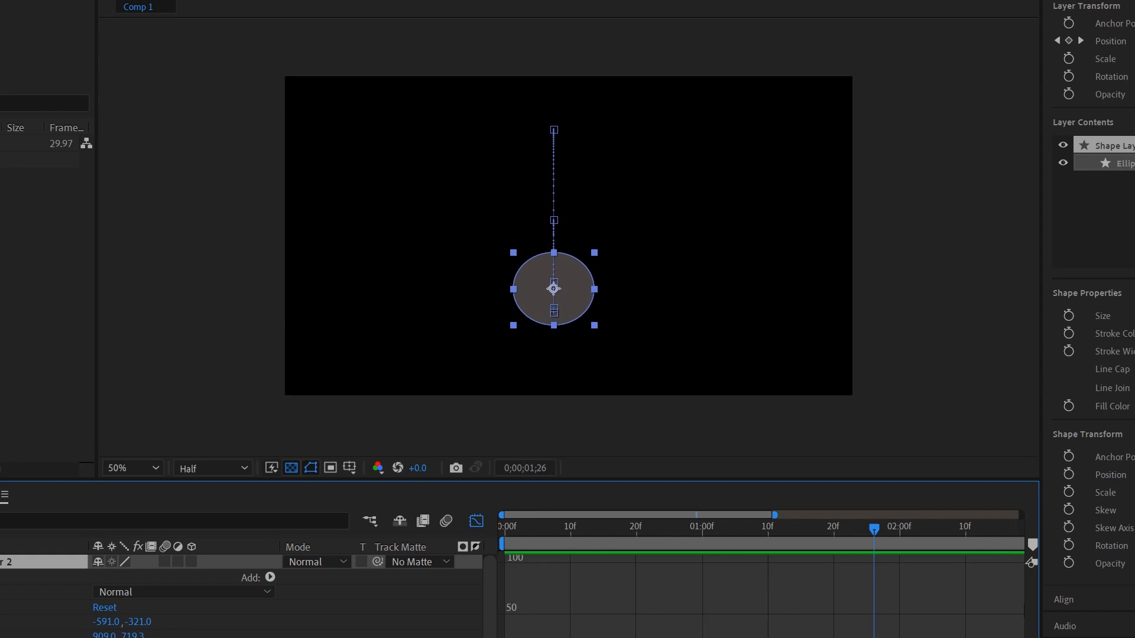
Step: Duplicate the ellipse layer as Shape Layer 3, test-move and undo, then scrub the animation
{"action": "key", "text": "shift+F3"}
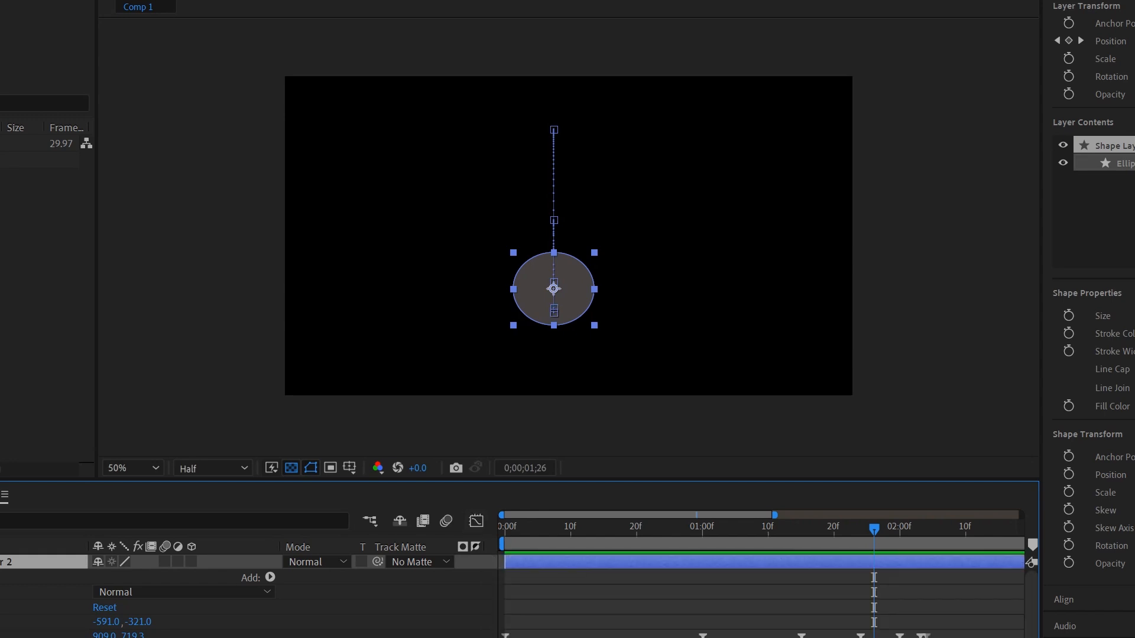
{"action": "key", "text": "u"}
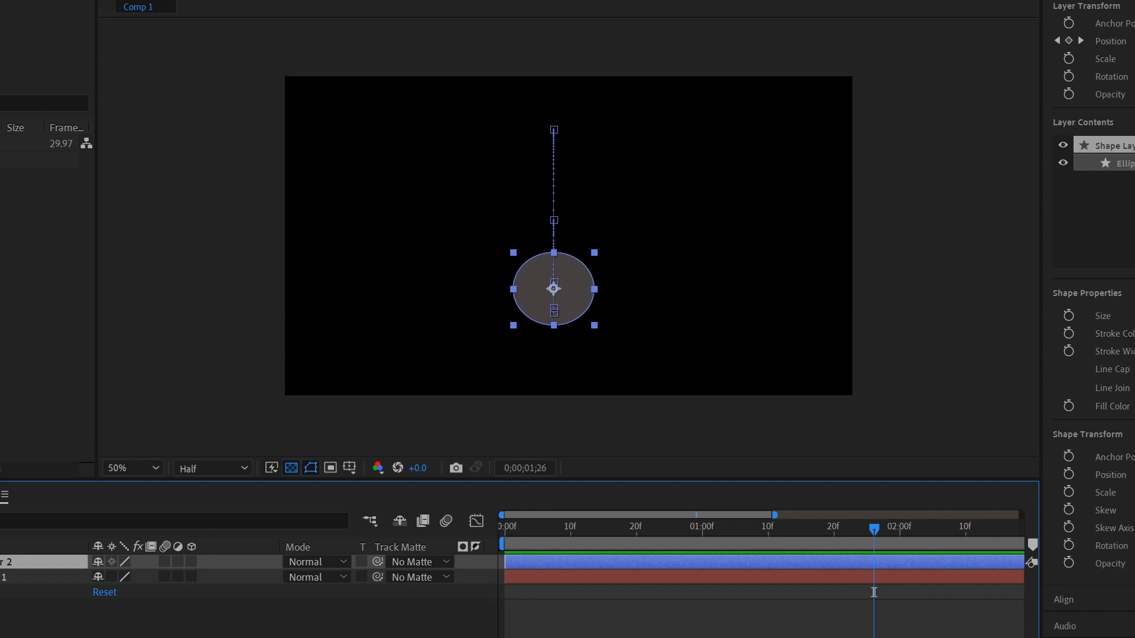
{"action": "key", "text": "u"}
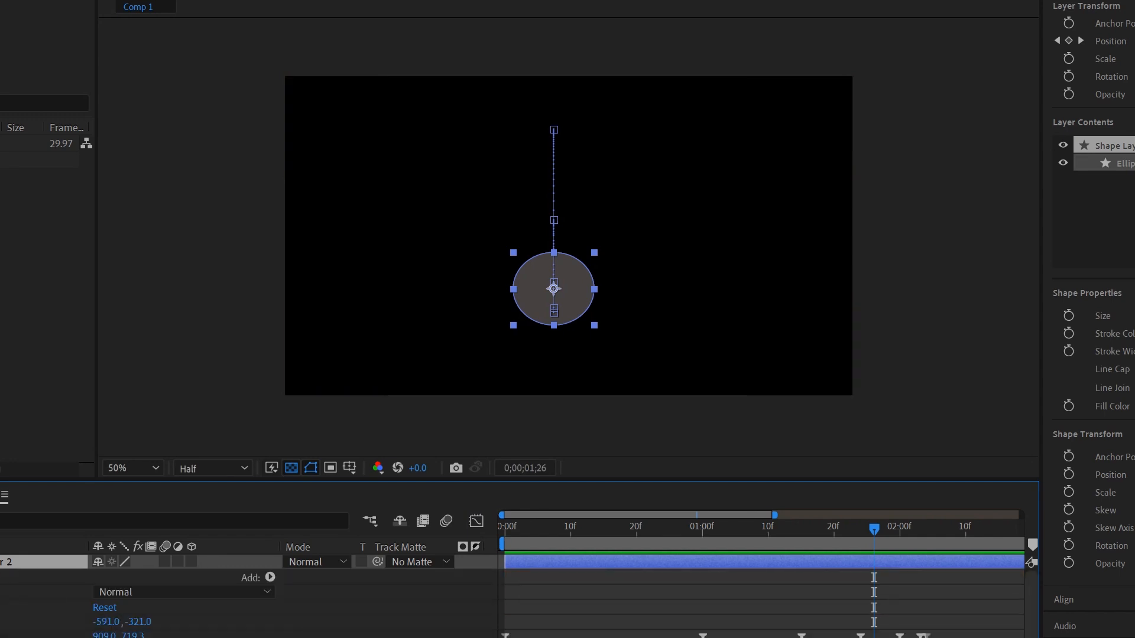
{"action": "key", "text": "ctrl+d"}
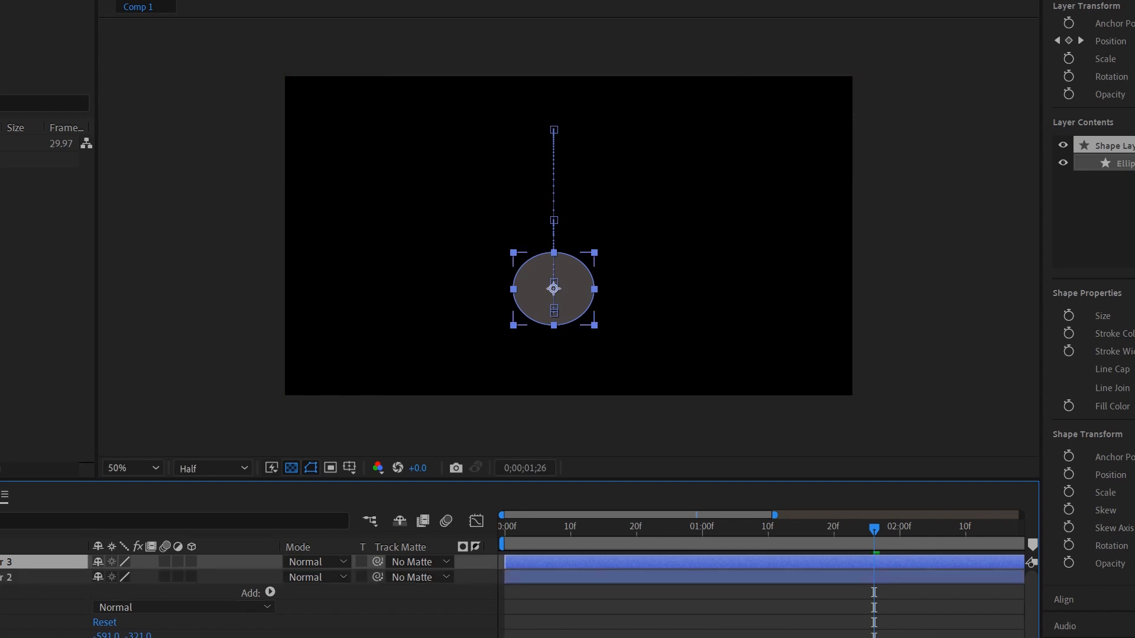
{"action": "left_click", "coordinate": [43, 577]}
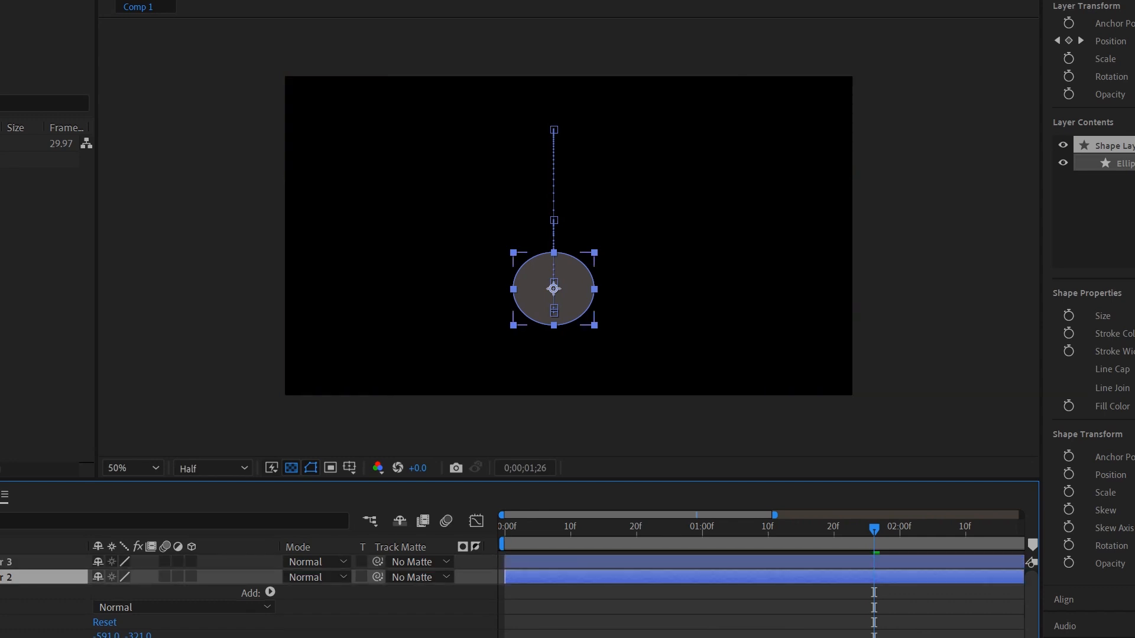
{"action": "left_click_drag", "start_coordinate": [554, 288], "coordinate": [679, 292]}
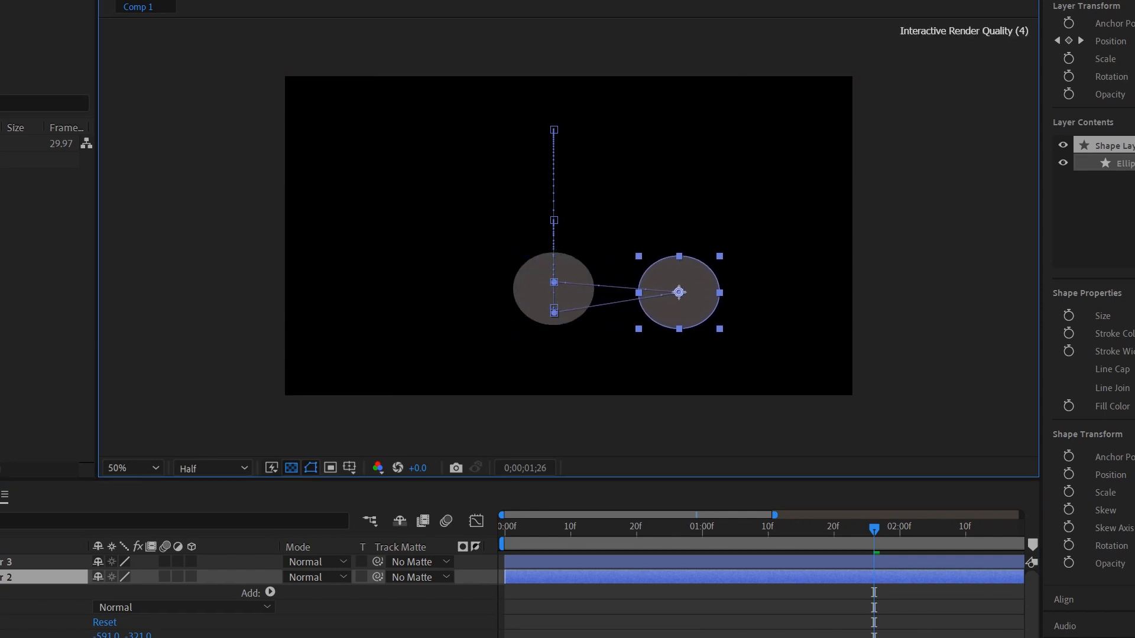
{"action": "key", "text": "ctrl+z"}
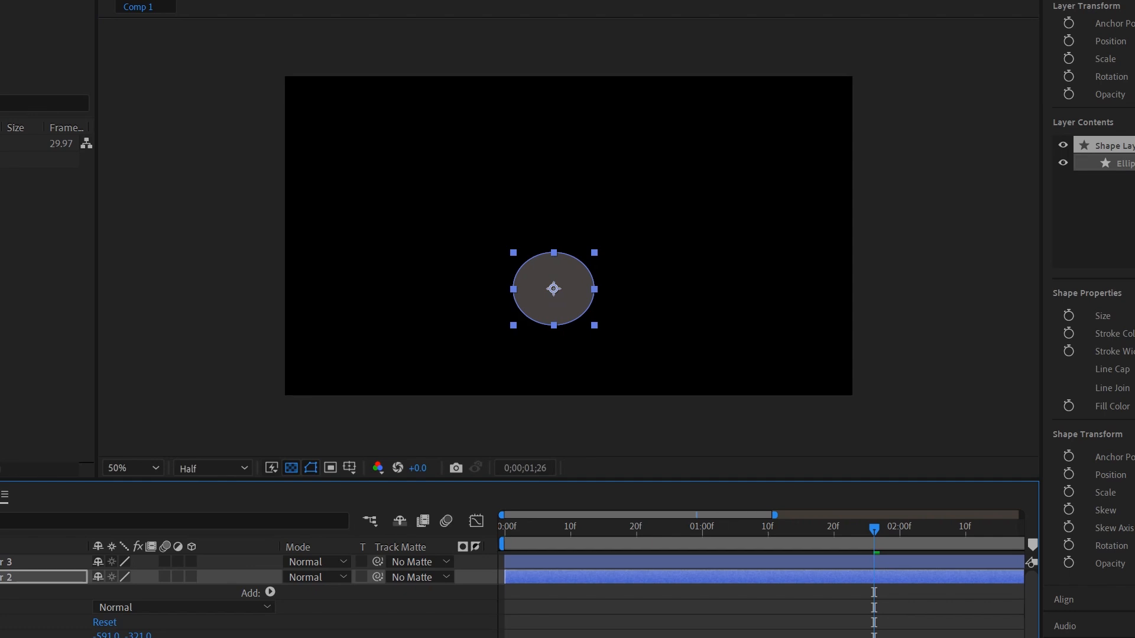
{"action": "left_click_drag", "start_coordinate": [874, 530], "coordinate": [505, 530]}
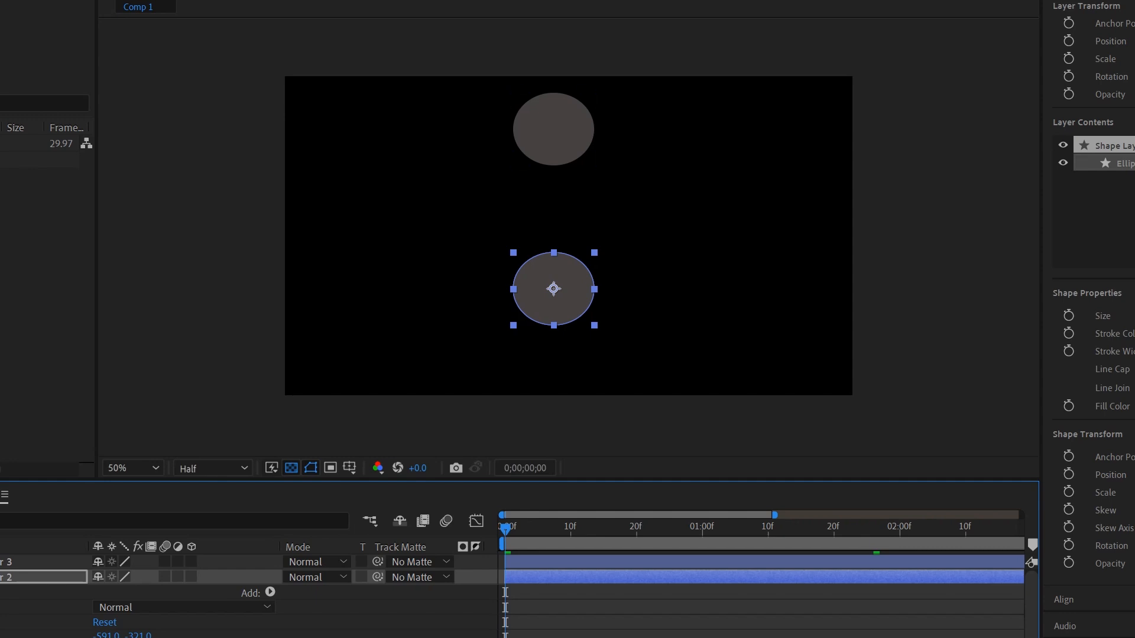
{"action": "left_click", "coordinate": [43, 577]}
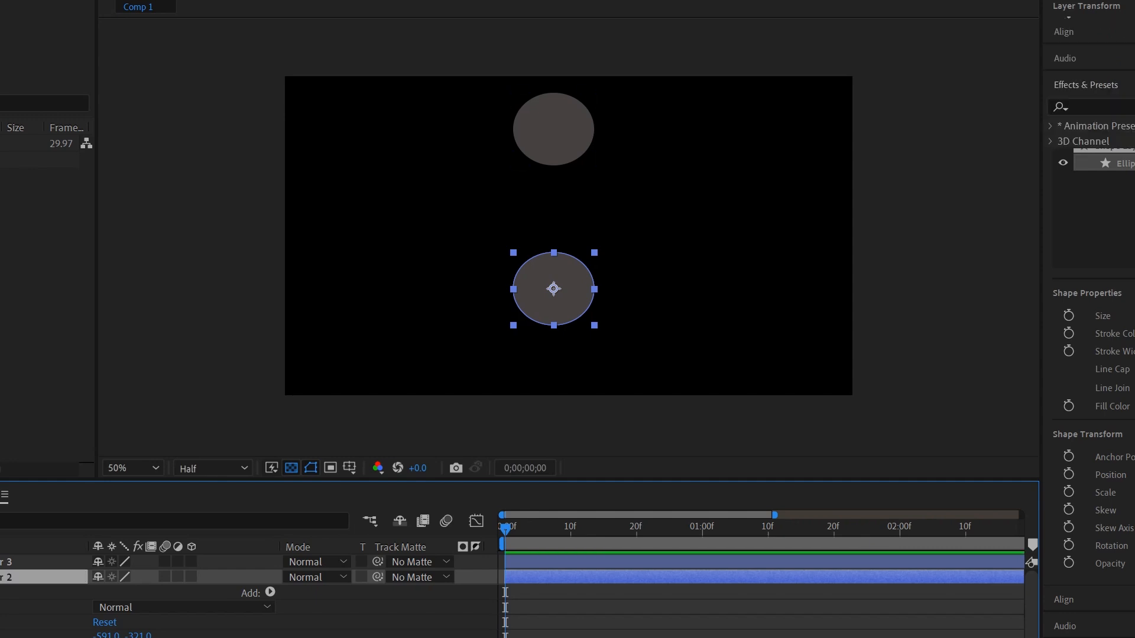
Step: Delete Shape Layer 2 and preview the remaining ellipse's animation
{"action": "key", "text": "Delete"}
{"action": "key", "text": "space"}
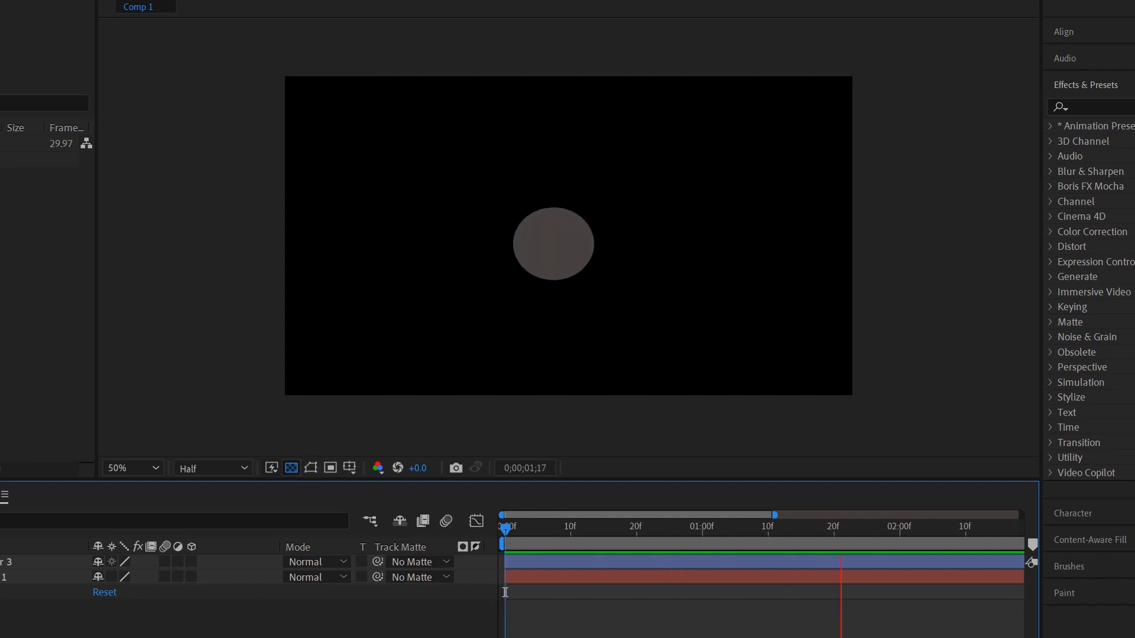
{"action": "key", "text": "space"}
{"action": "key", "text": "space"}
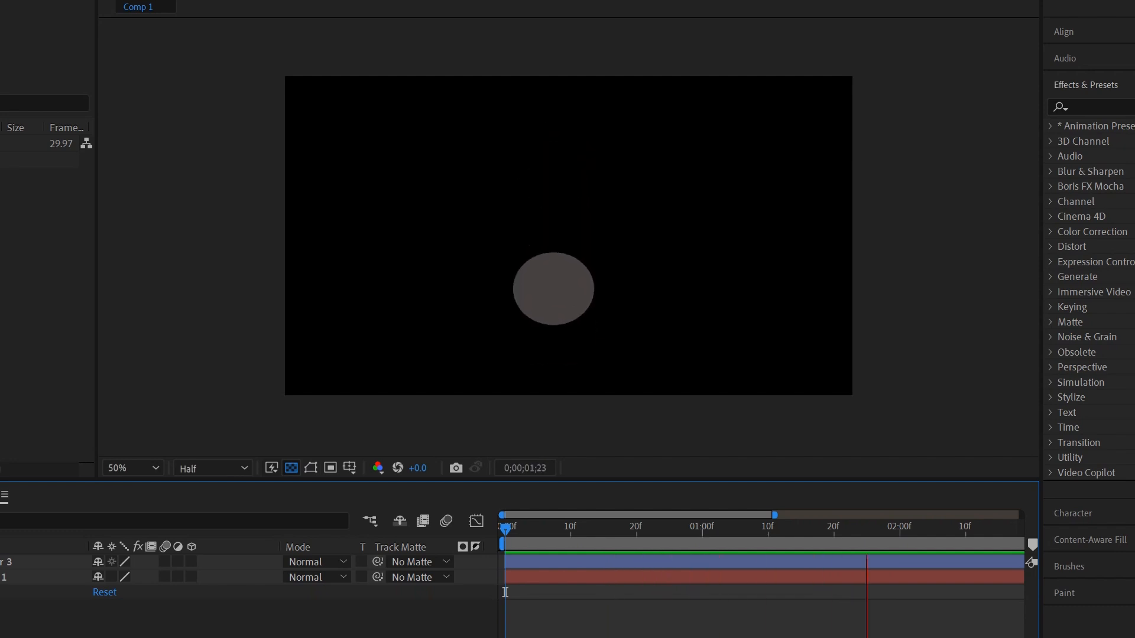
{"action": "key", "text": "space"}
{"action": "left_click_drag", "start_coordinate": [932, 592], "coordinate": [610, 592]}
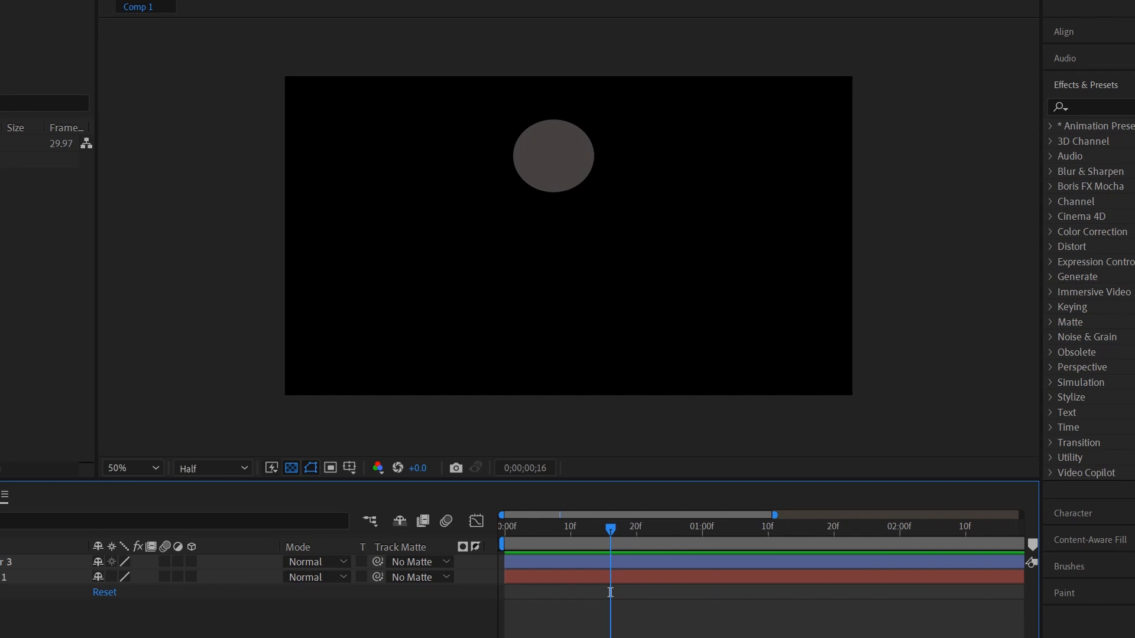
{"action": "key", "text": "space"}
{"action": "left_click", "coordinate": [985, 592]}
{"action": "key", "text": "space"}
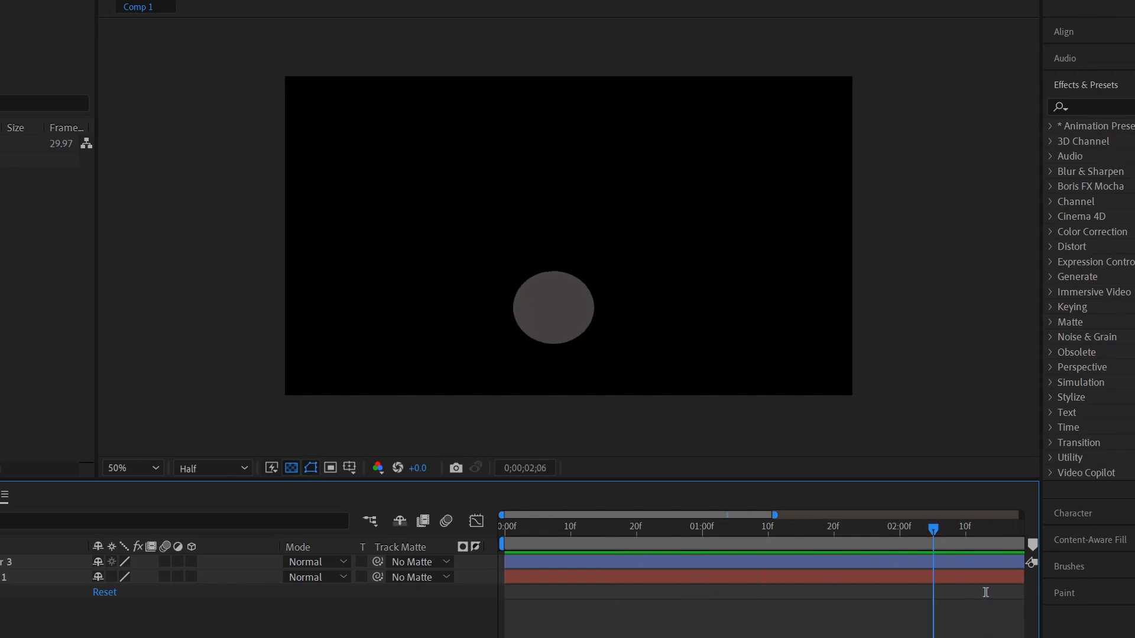
{"action": "left_click_drag", "start_coordinate": [985, 592], "coordinate": [847, 592]}
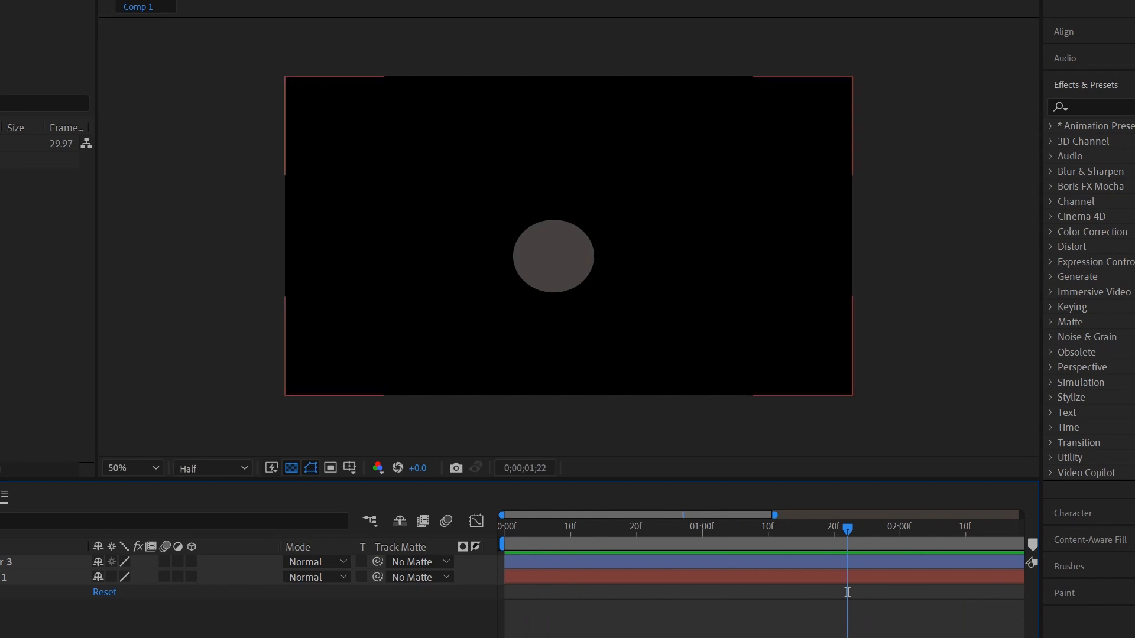
Step: Reveal Shape Layer 3's keyframes, move to 3 seconds, and start a text layer near the top
{"action": "key", "text": "u"}
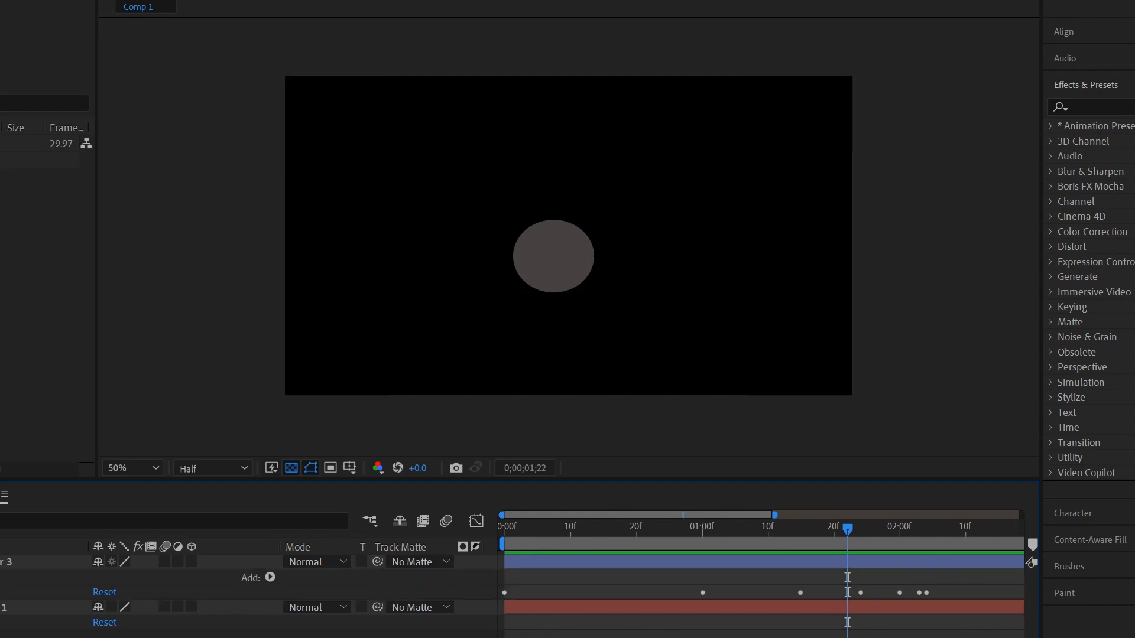
{"action": "key", "text": "space"}
{"action": "key", "text": "space"}
{"action": "left_click_drag", "start_coordinate": [937, 529], "coordinate": [785, 529]}
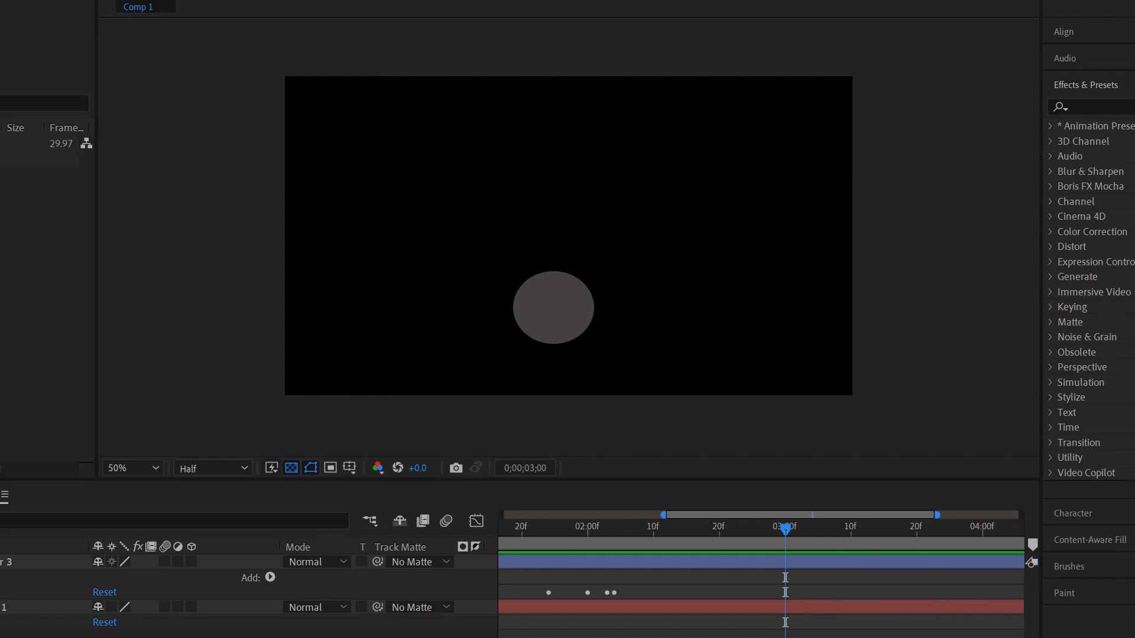
{"action": "left_click", "coordinate": [484, 145]}
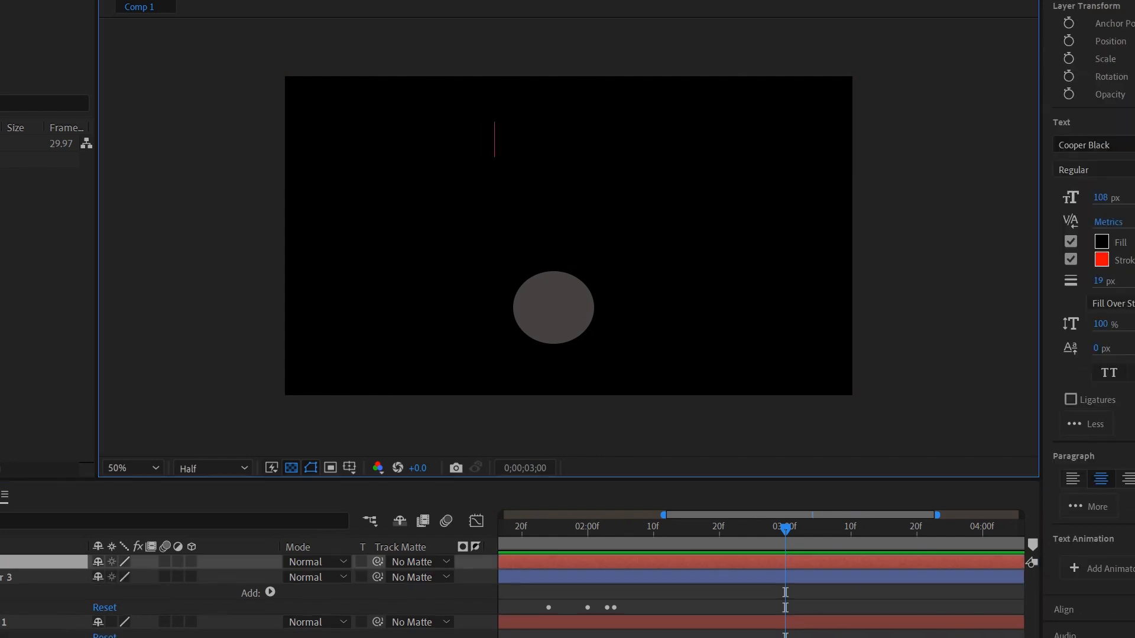
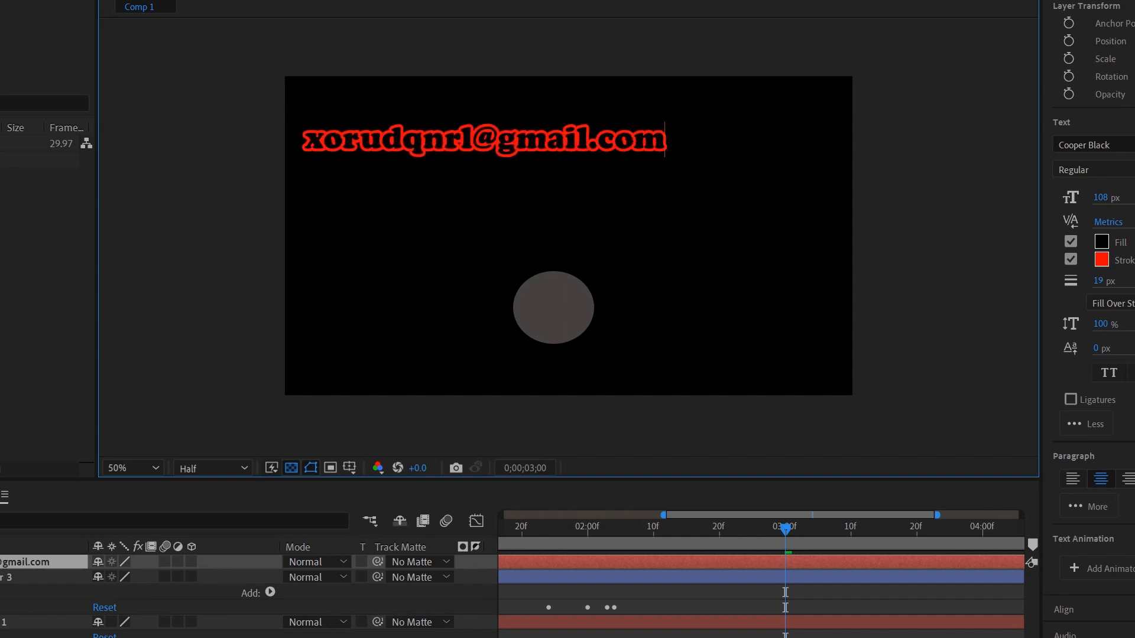
Step: Type two e-mail addresses on separate lines of the text layer, correcting typos
{"action": "key", "text": "Return"}
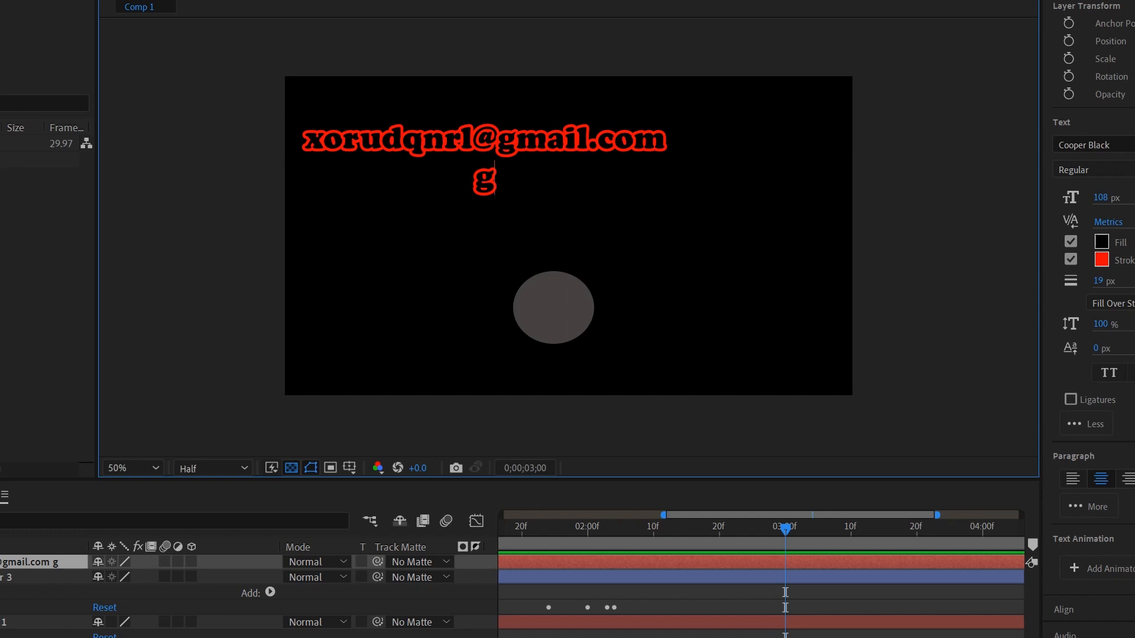
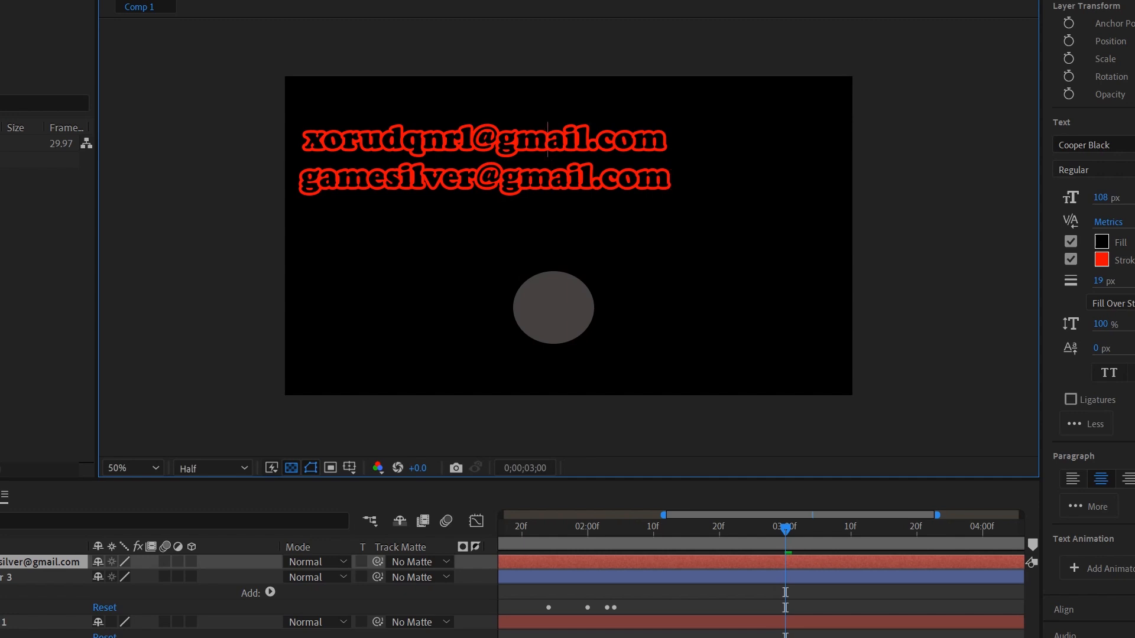
Step: Select each line of text in turn, then clear the selection
{"action": "left_click_drag", "start_coordinate": [303, 139], "coordinate": [668, 139]}
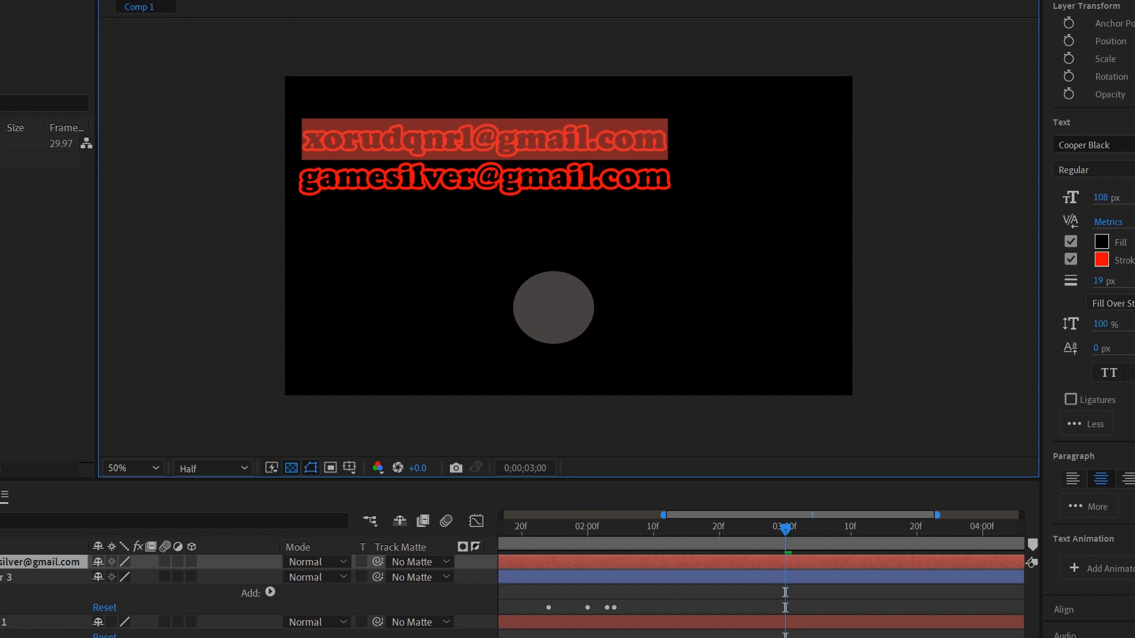
{"action": "left_click_drag", "start_coordinate": [300, 178], "coordinate": [670, 178]}
{"action": "left_click", "coordinate": [615, 139]}
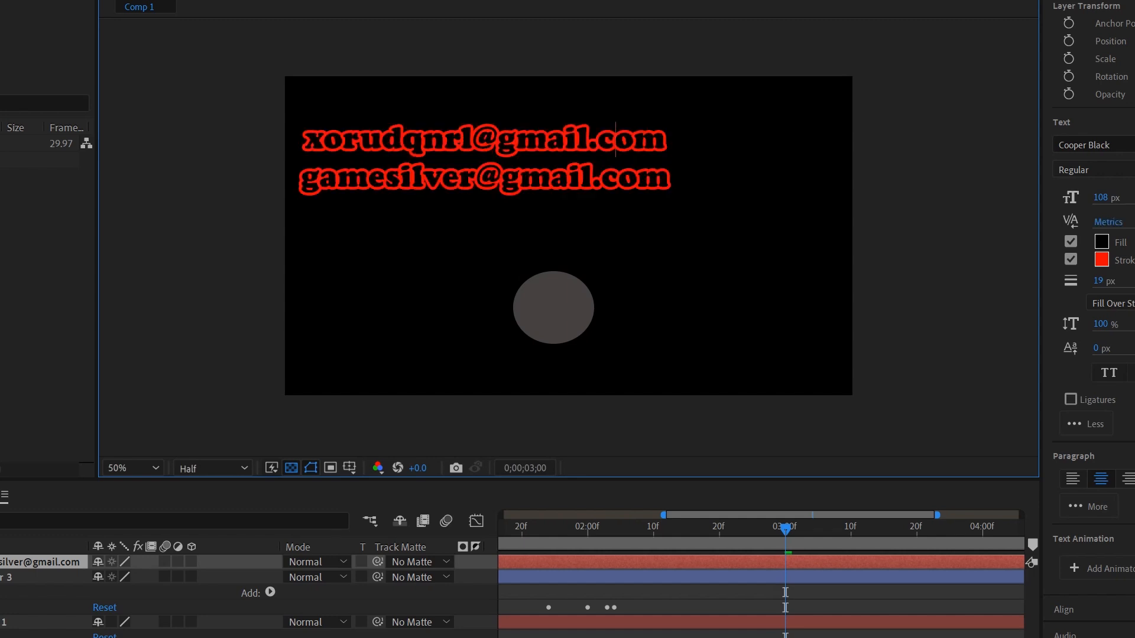
{"action": "left_click_drag", "start_coordinate": [305, 139], "coordinate": [668, 140]}
{"action": "left_click", "coordinate": [598, 140]}
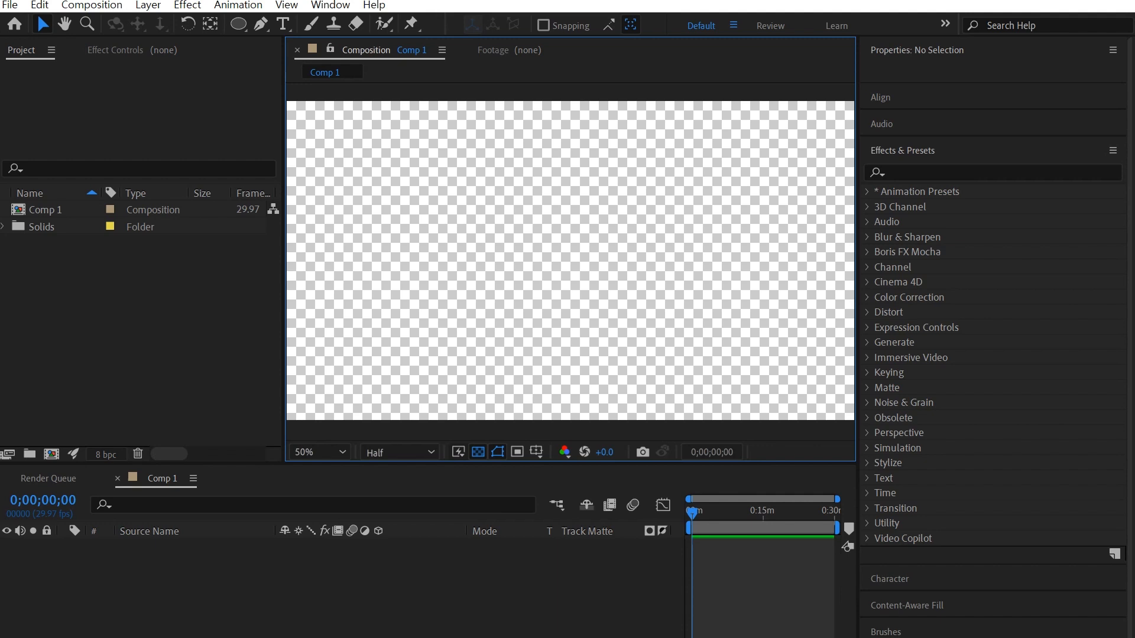
Step: Draw a grey circle in the upper left of the frame and select its shape layer
{"action": "key", "text": "backslash"}
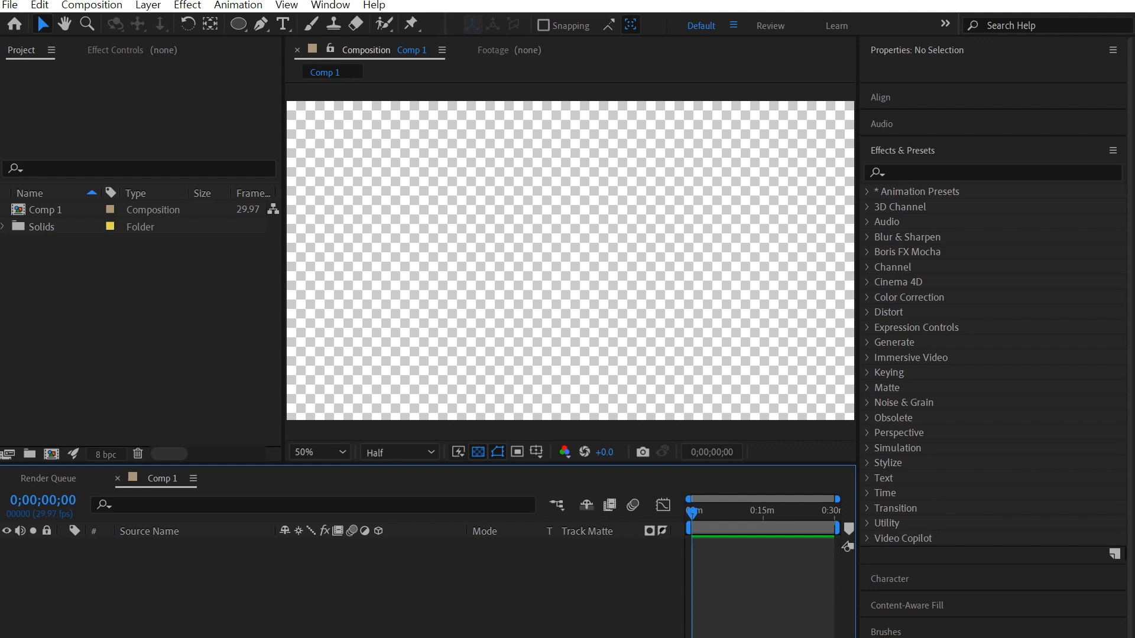
{"action": "key", "text": "q"}
{"action": "left_click_drag", "start_coordinate": [406, 174], "coordinate": [513, 279]}
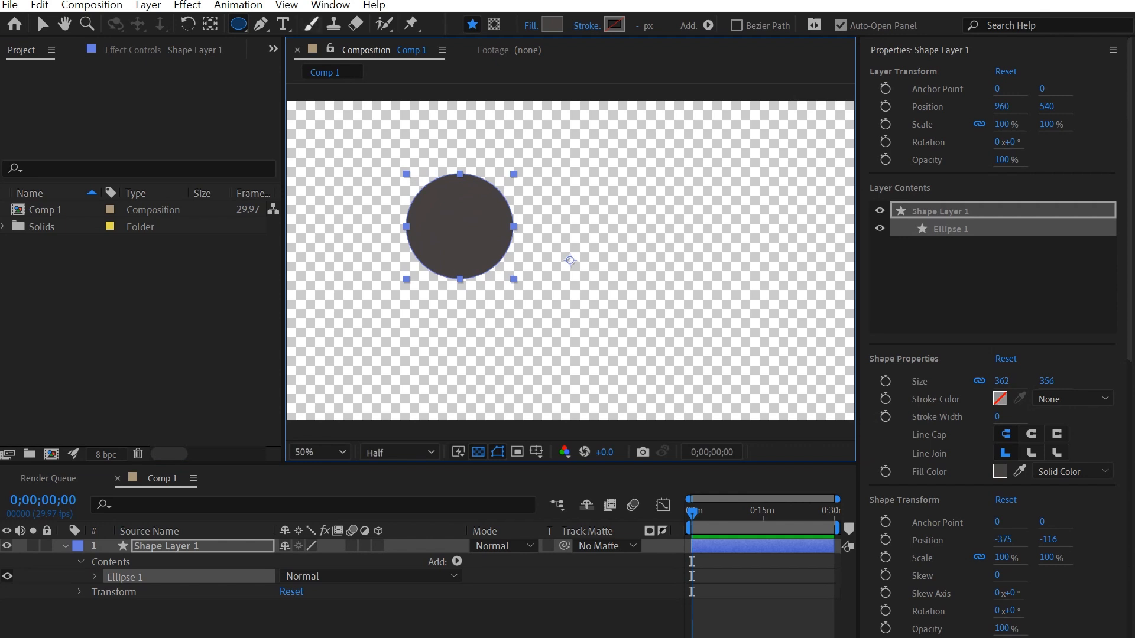
{"action": "left_click", "coordinate": [42, 24]}
{"action": "key", "text": "ctrl+shift+a"}
{"action": "key", "text": "ctrl+a"}
Step: Browse the Animation Presets, 3D Channel, Text and Matte categories in Effects & Presets
{"action": "key", "text": "ctrl+5"}
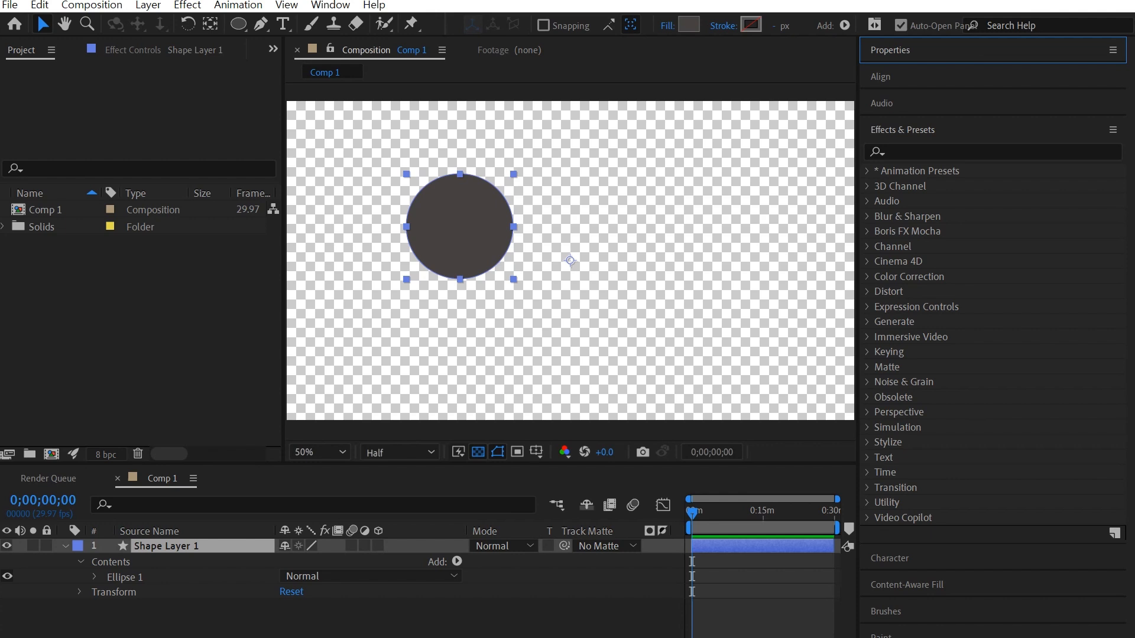
{"action": "left_click", "coordinate": [866, 171]}
{"action": "left_click", "coordinate": [866, 171]}
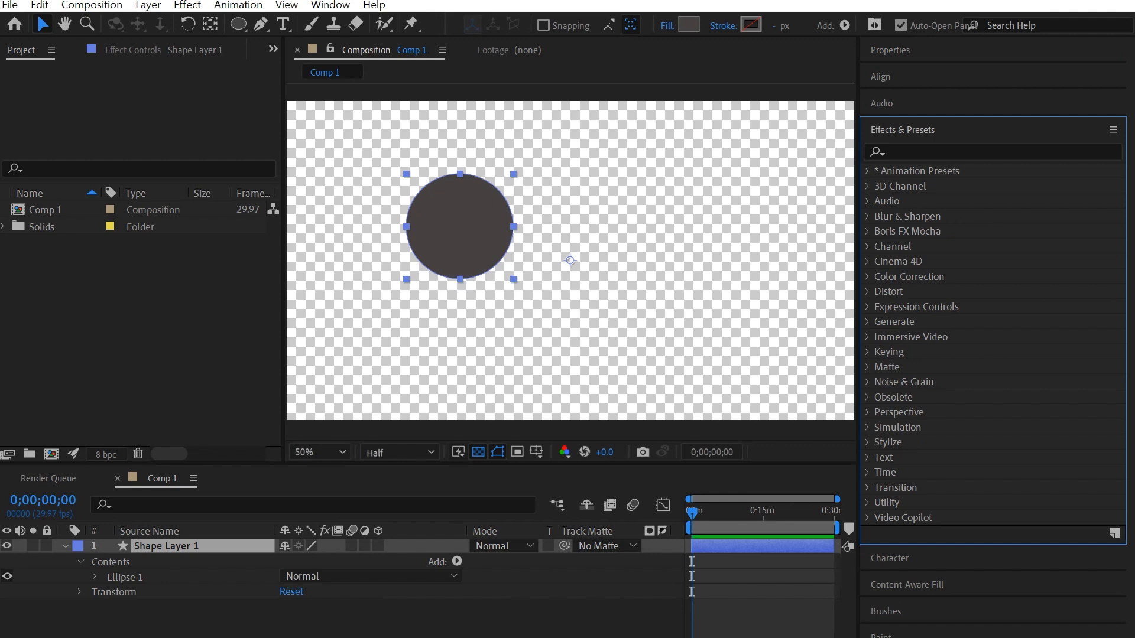
{"action": "left_click", "coordinate": [867, 186]}
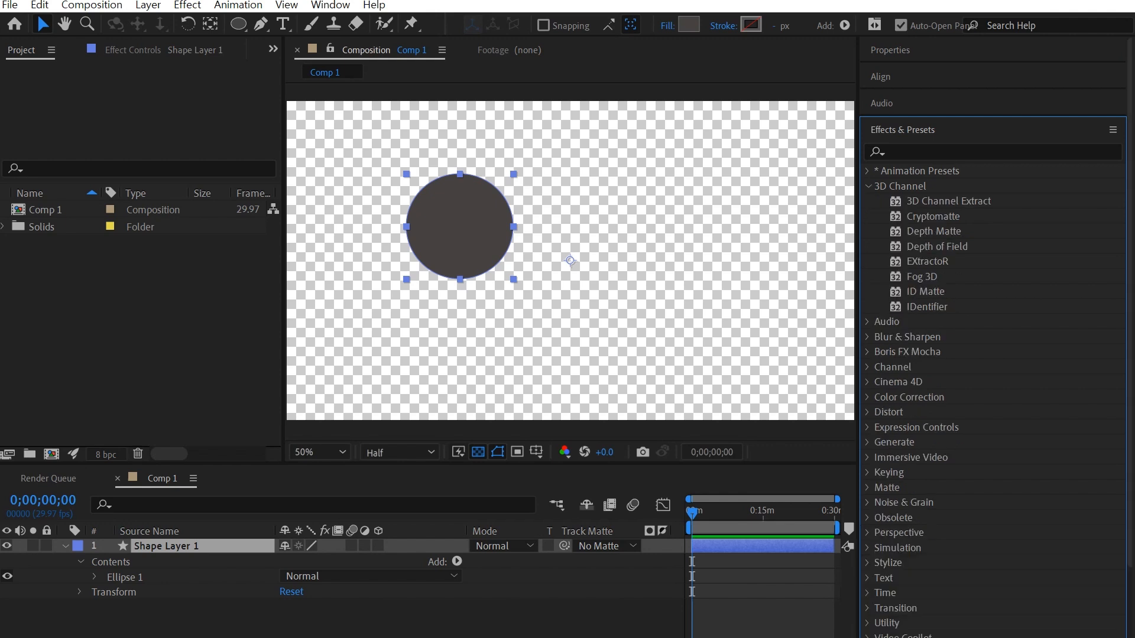
{"action": "left_click", "coordinate": [866, 186]}
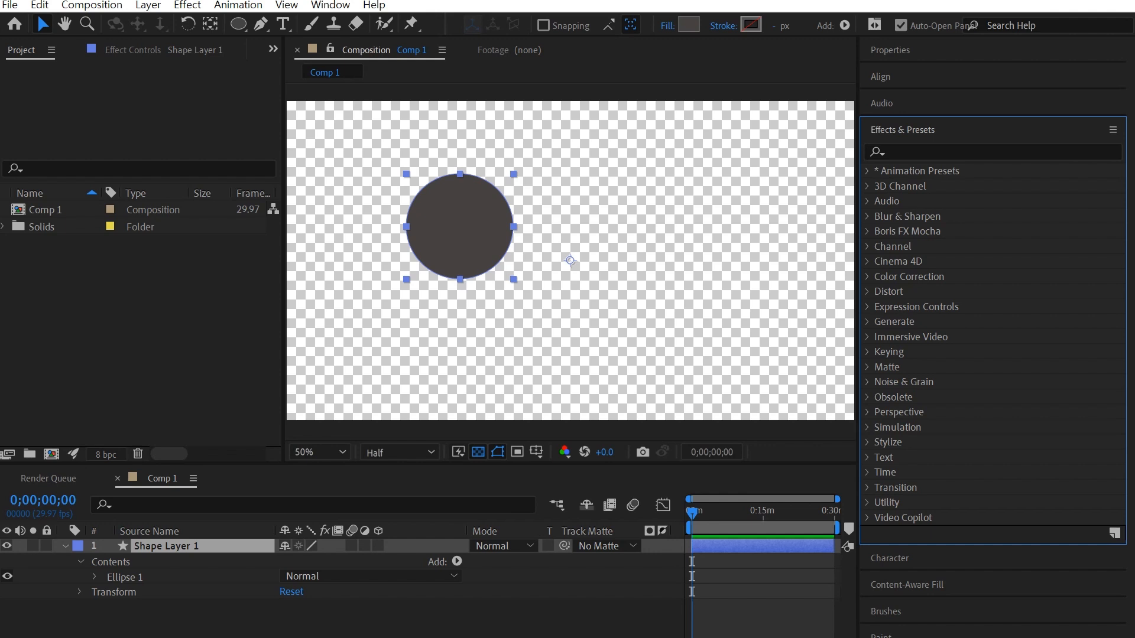
{"action": "left_click", "coordinate": [867, 457]}
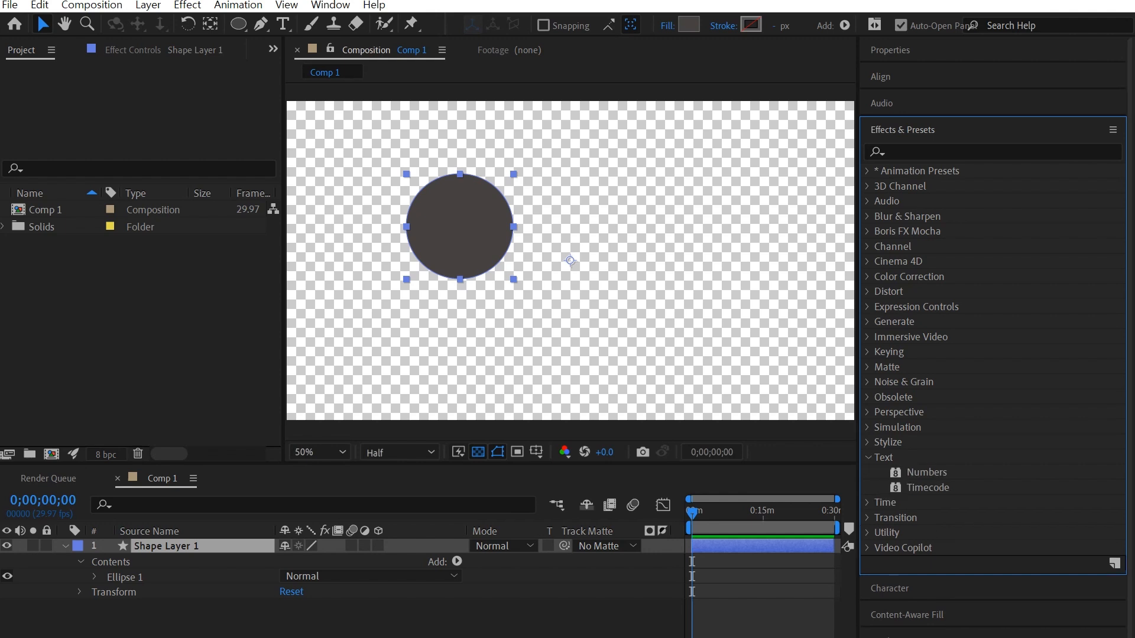
{"action": "left_click", "coordinate": [867, 457]}
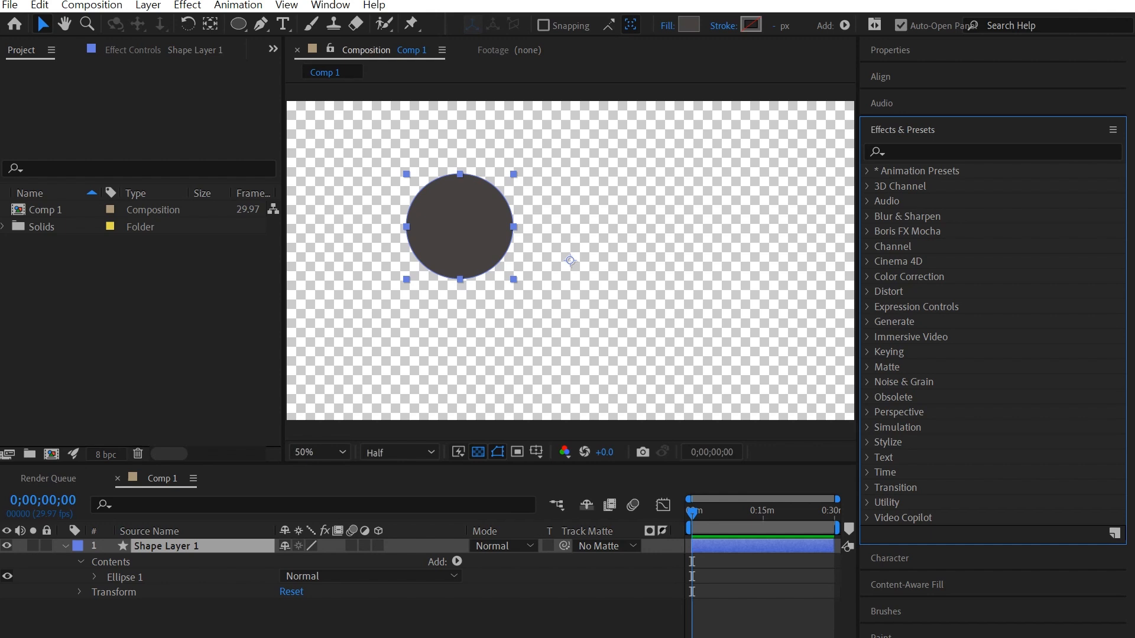
{"action": "left_click", "coordinate": [867, 367]}
{"action": "left_click", "coordinate": [867, 367]}
{"action": "left_click", "coordinate": [867, 276]}
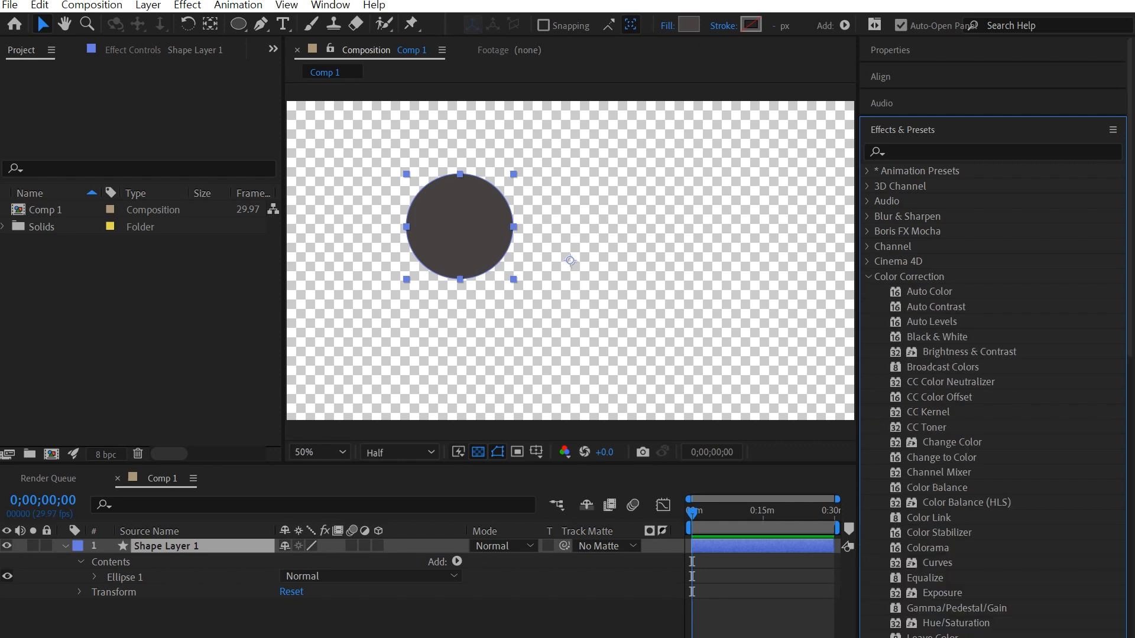
{"action": "scroll", "coordinate": [992, 355], "scroll_direction": "down", "scroll_amount": 10}
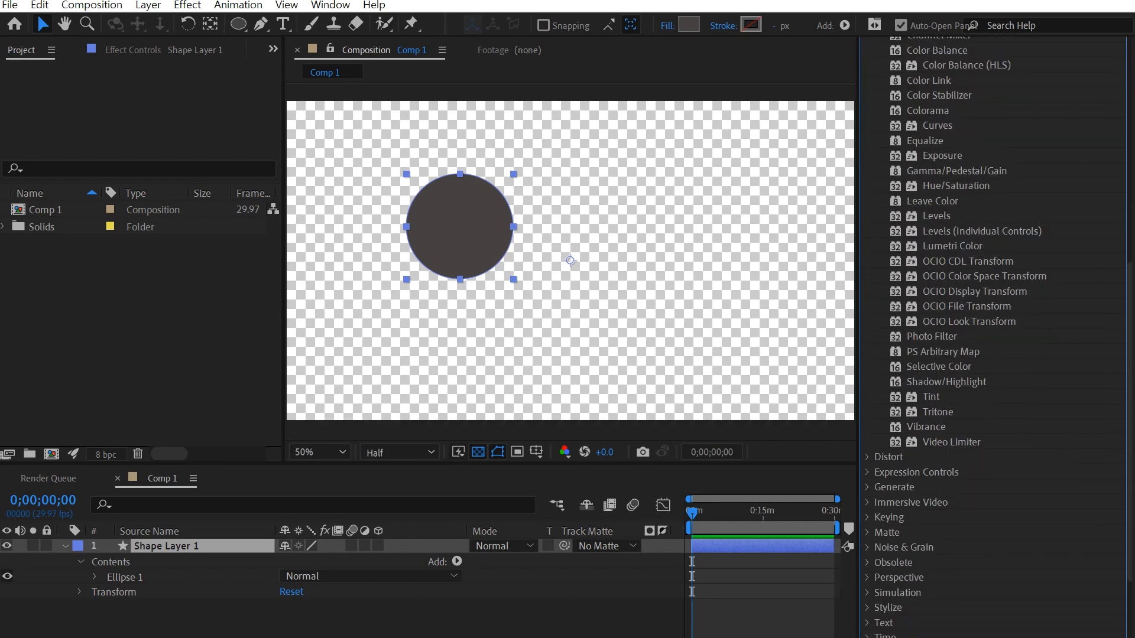
{"action": "scroll", "coordinate": [993, 354], "scroll_direction": "up", "scroll_amount": 8}
{"action": "scroll", "coordinate": [993, 354], "scroll_direction": "up", "scroll_amount": 2}
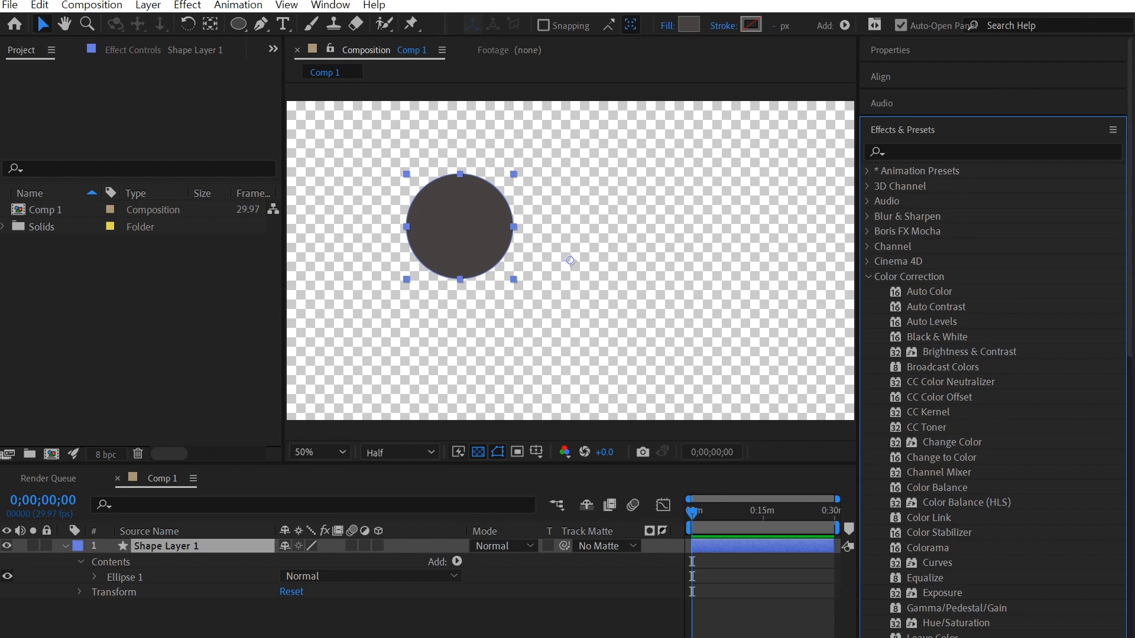
{"action": "left_click", "coordinate": [867, 276]}
{"action": "left_click", "coordinate": [867, 216]}
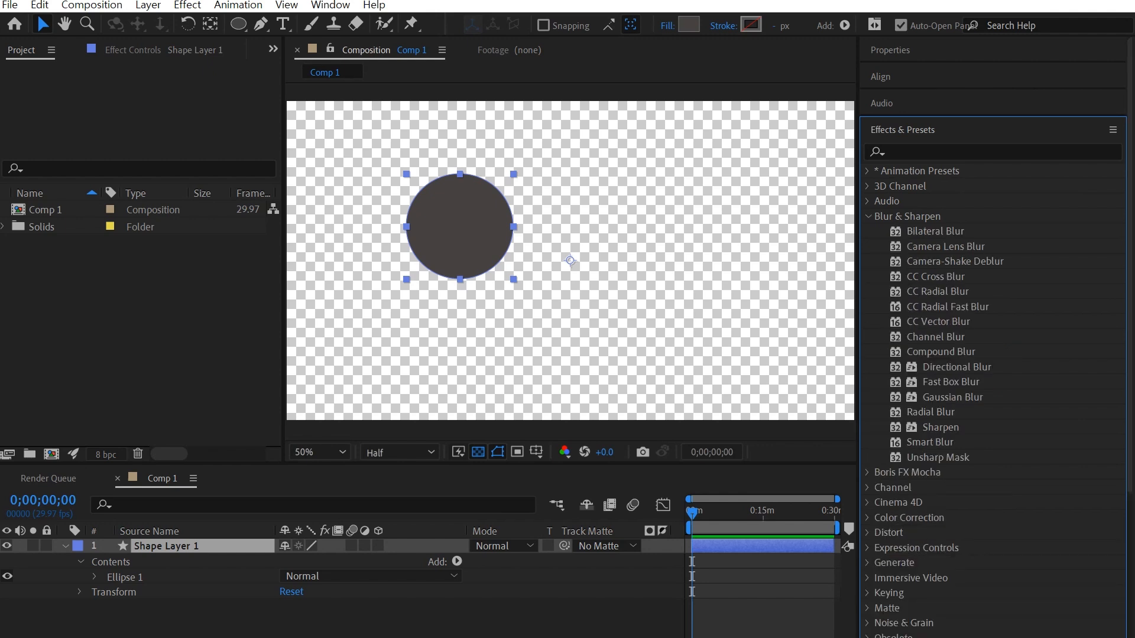
{"action": "left_click", "coordinate": [934, 231]}
{"action": "left_click", "coordinate": [944, 246]}
{"action": "left_click", "coordinate": [954, 261]}
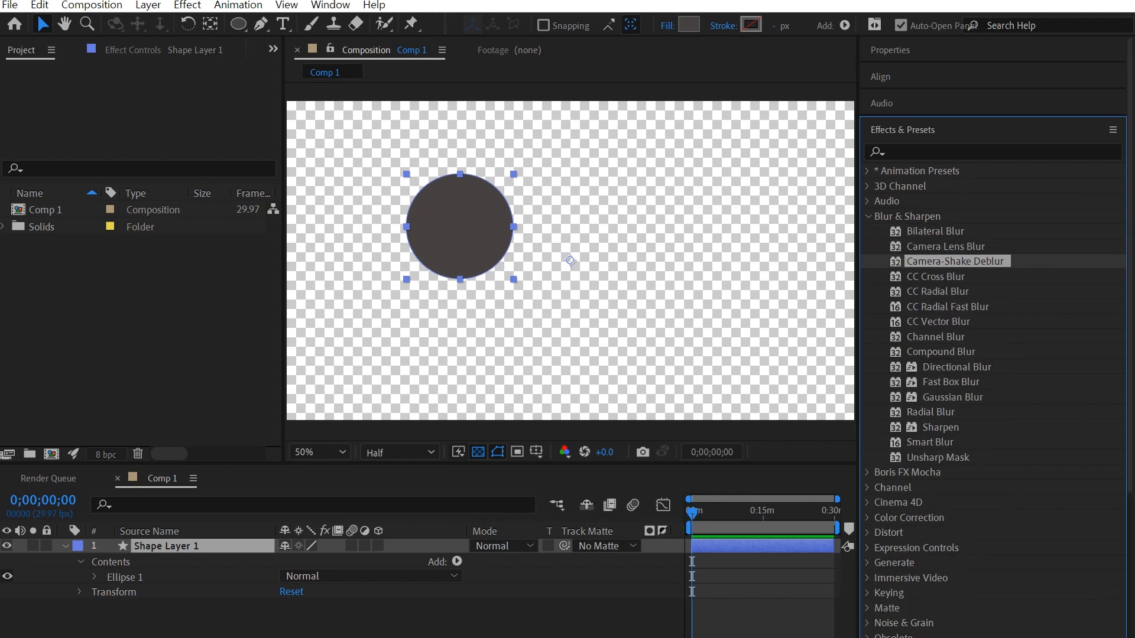
{"action": "left_click", "coordinate": [952, 397]}
{"action": "left_click", "coordinate": [940, 428]}
{"action": "left_click", "coordinate": [937, 458]}
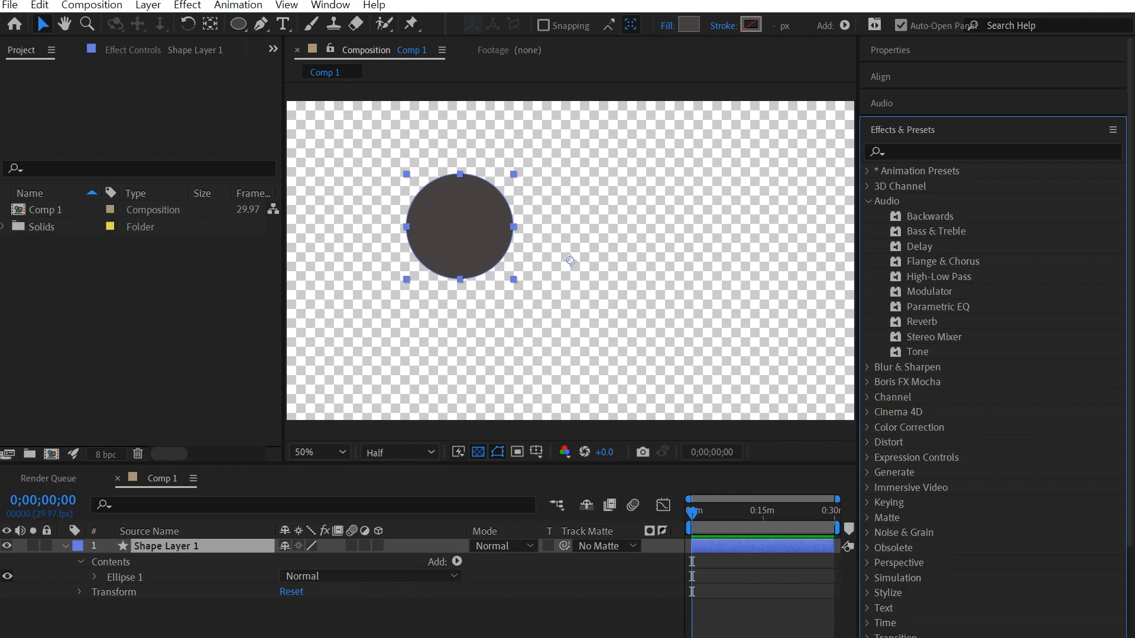
{"action": "key", "text": "Down"}
{"action": "key", "text": "Down"}
{"action": "key", "text": "Down"}
{"action": "key", "text": "Down"}
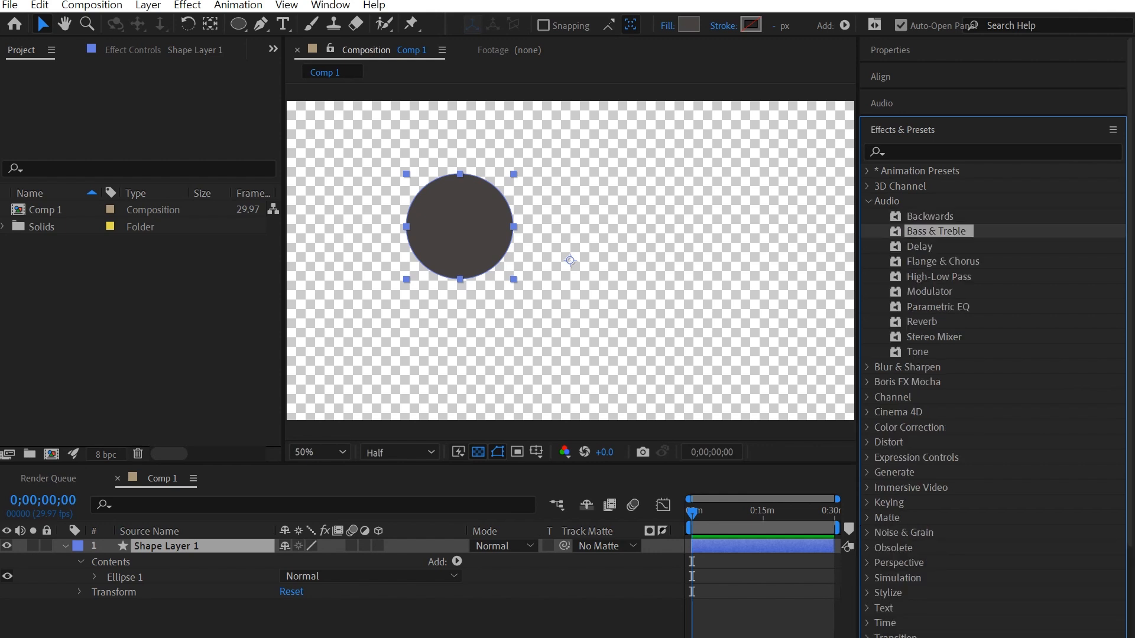
{"action": "key", "text": "Down"}
{"action": "key", "text": "Down"}
{"action": "key", "text": "Down"}
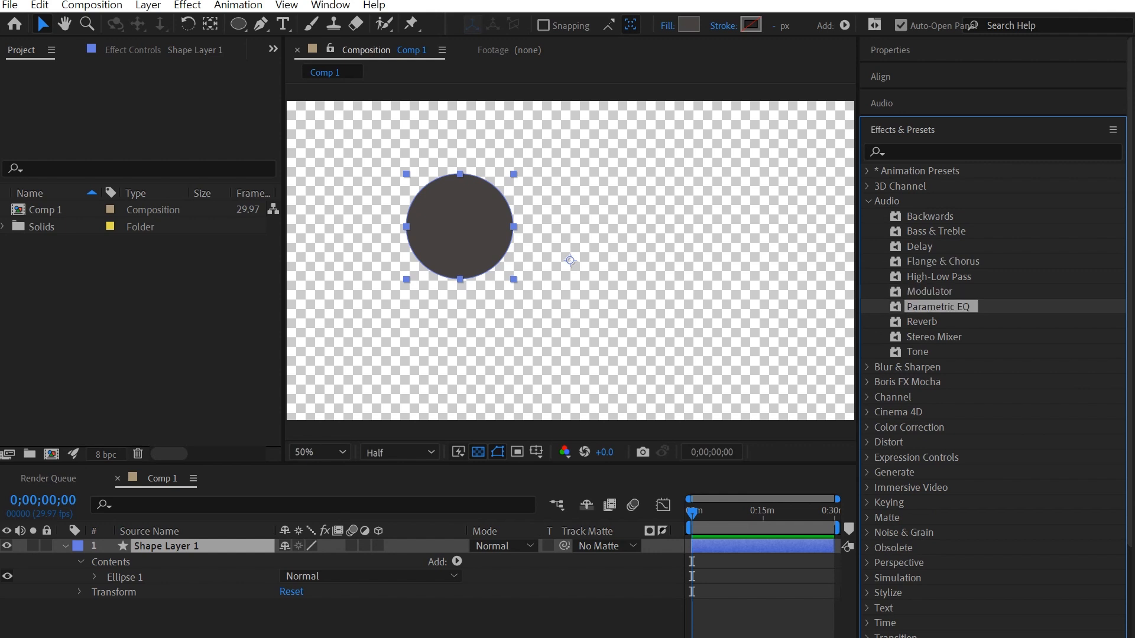
{"action": "key", "text": "Down"}
{"action": "key", "text": "Down"}
{"action": "key", "text": "Down"}
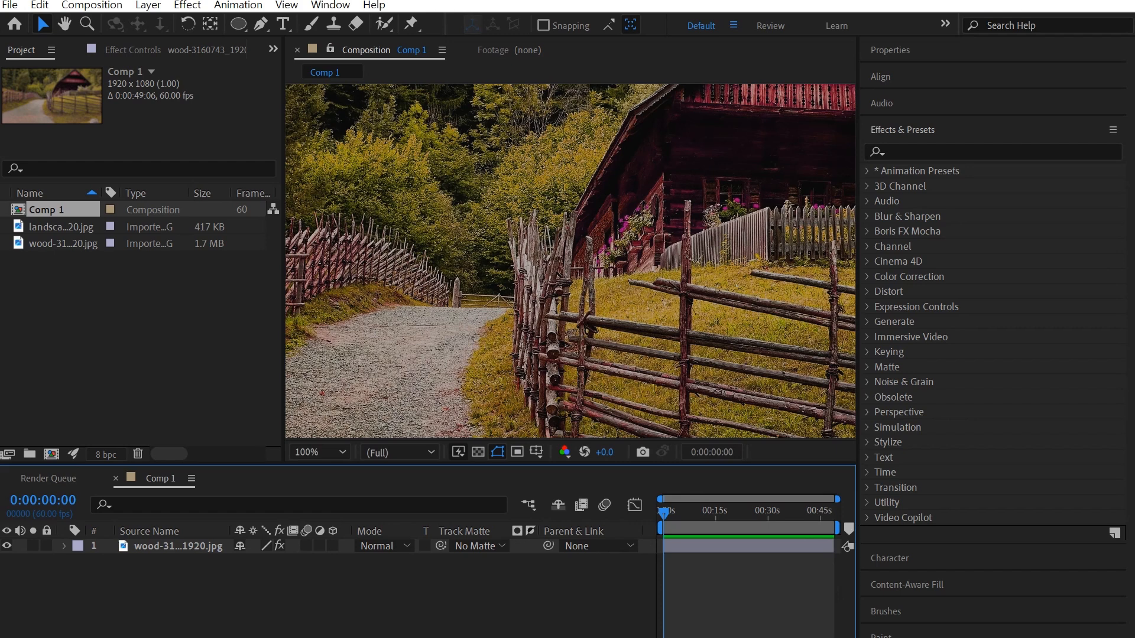
Step: Open the barn photo layer in its Layer panel and show its Effect Controls
{"action": "left_click", "coordinate": [62, 243]}
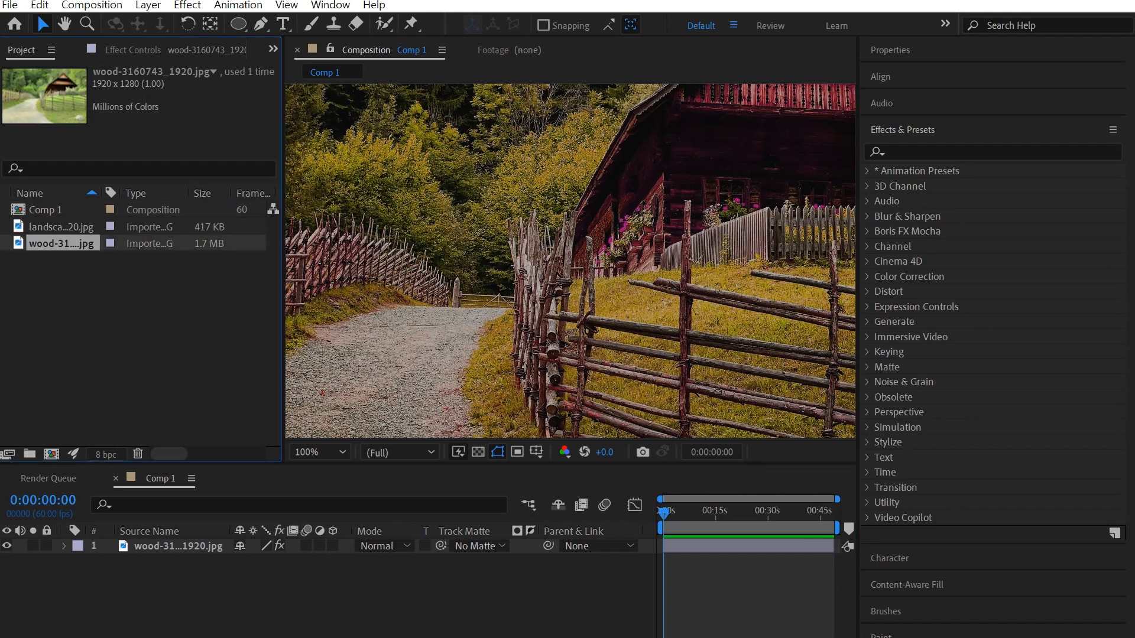
{"action": "left_click", "coordinate": [178, 545]}
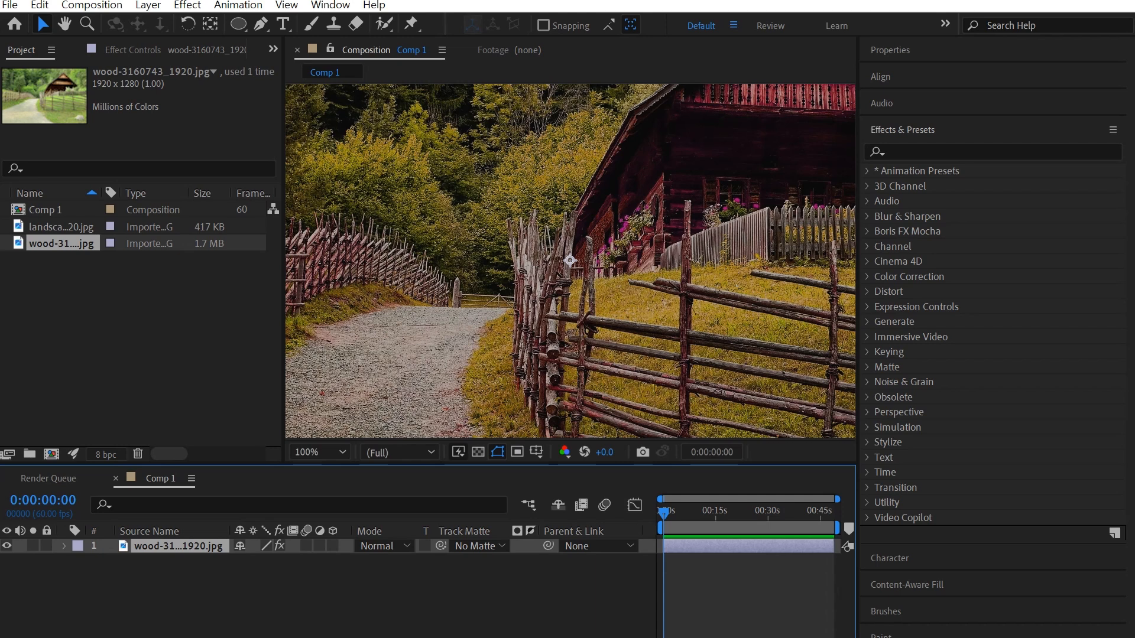
{"action": "key", "text": "KP_Enter"}
{"action": "key", "text": "F3"}
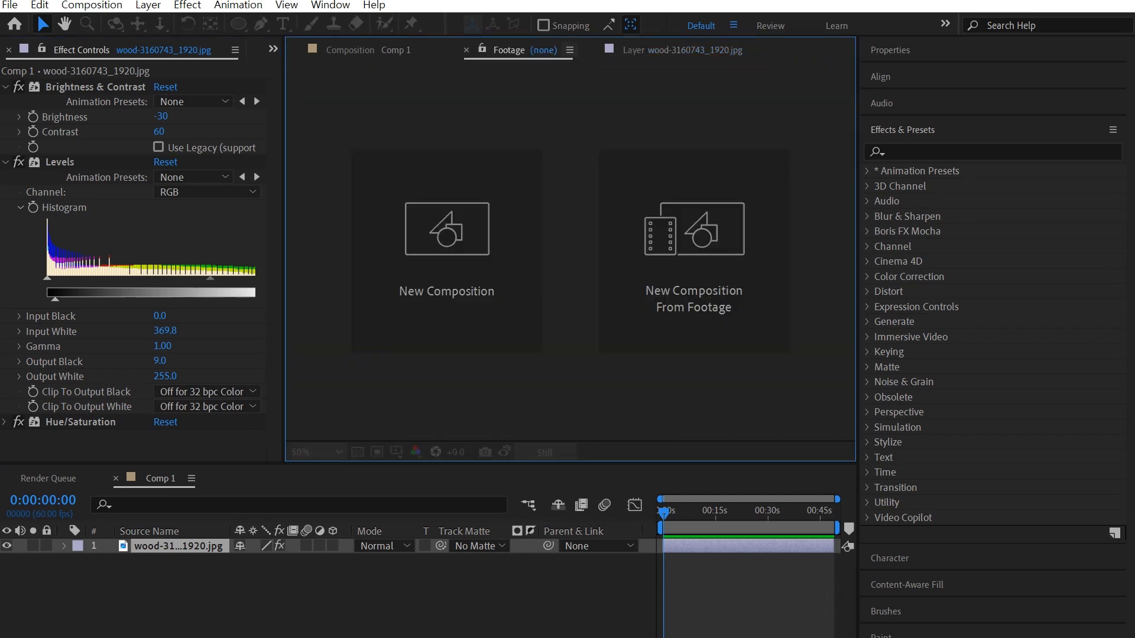
{"action": "key", "text": "ctrl+w"}
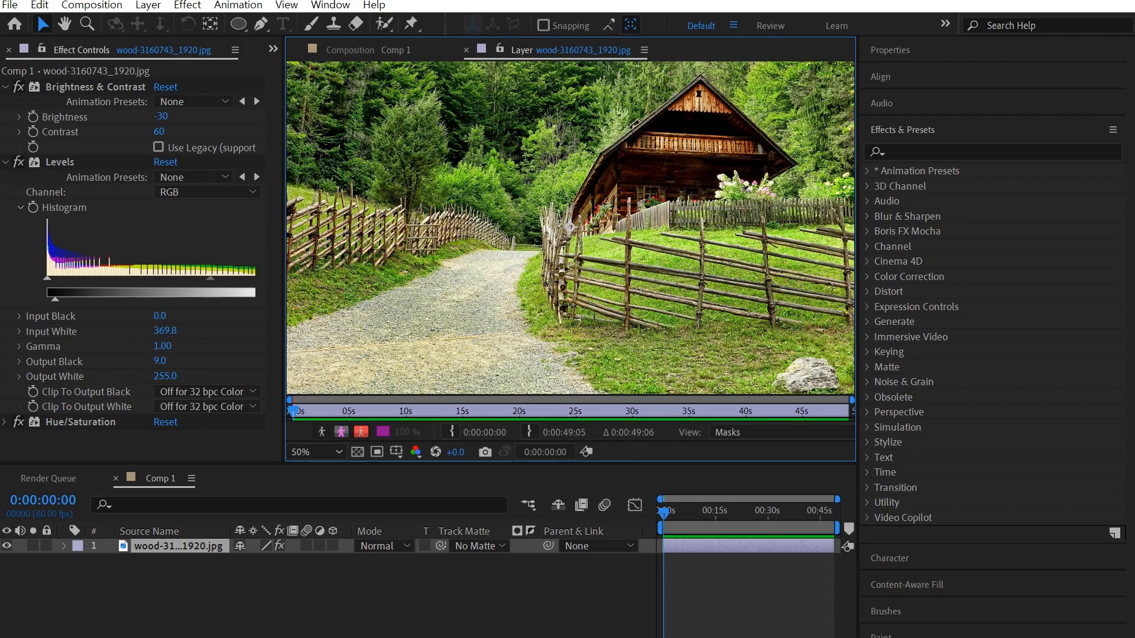
{"action": "key", "text": "alt+shift+comma"}
{"action": "key", "text": "alt+shift+period"}
{"action": "key", "text": "alt+shift+comma"}
{"action": "key", "text": "alt+shift+period"}
{"action": "key", "text": "alt+shift+comma"}
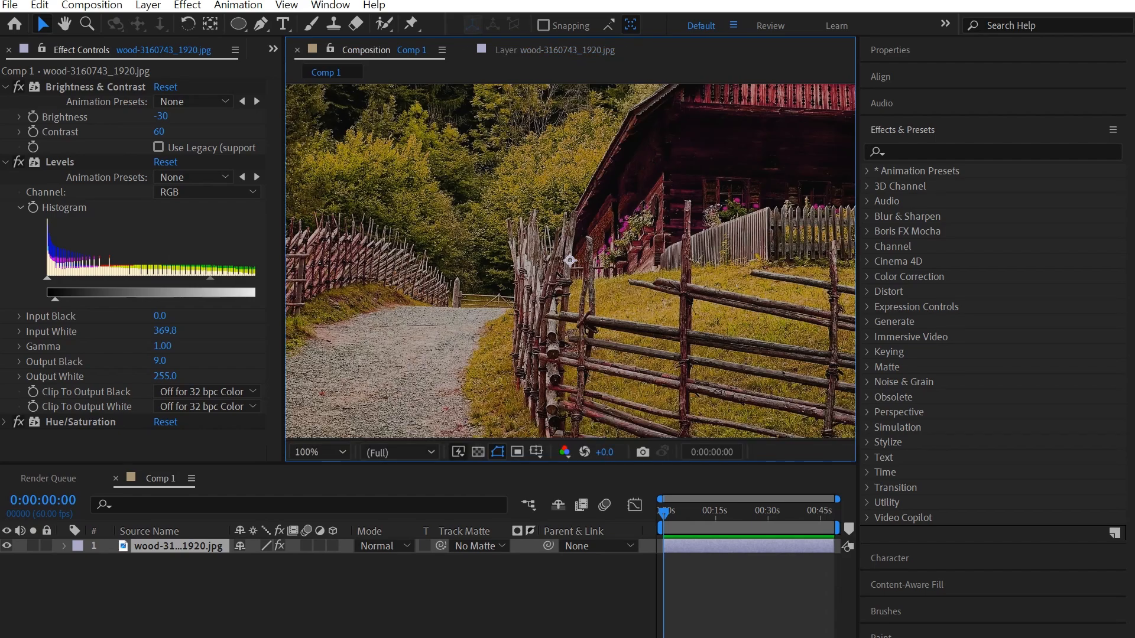
{"action": "key", "text": "comma"}
{"action": "key", "text": "comma"}
{"action": "key", "text": "period"}
{"action": "key", "text": "comma"}
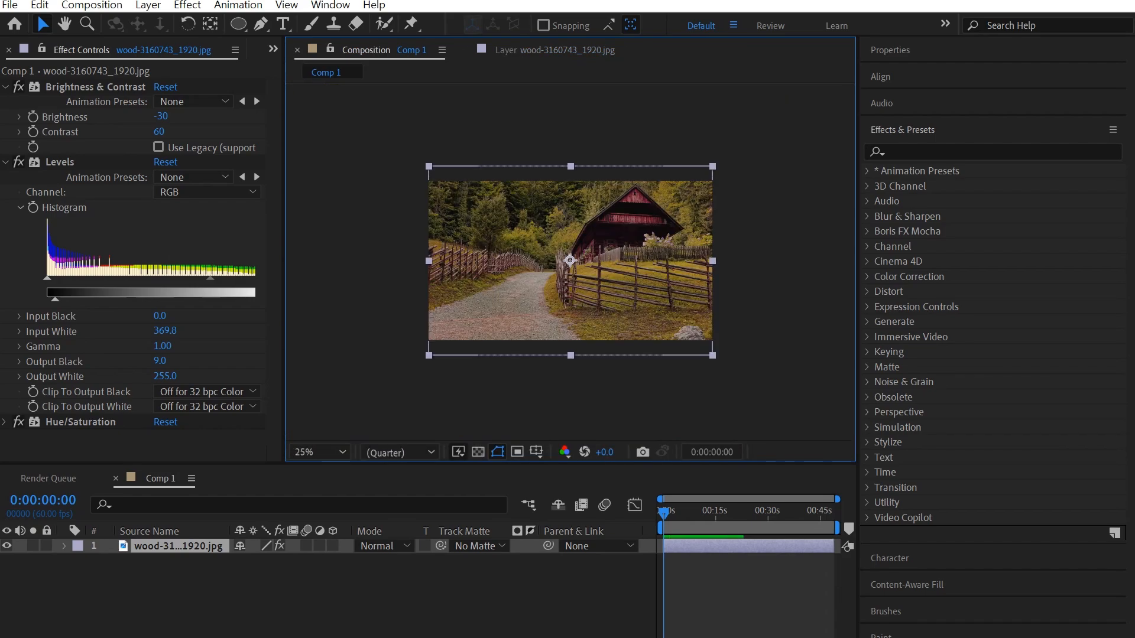
{"action": "key", "text": "alt+shift+period"}
{"action": "key", "text": "alt+shift+comma"}
{"action": "key", "text": "alt+shift+period"}
{"action": "key", "text": "alt+shift+comma"}
{"action": "key", "text": "period"}
{"action": "key", "text": "alt+shift+period"}
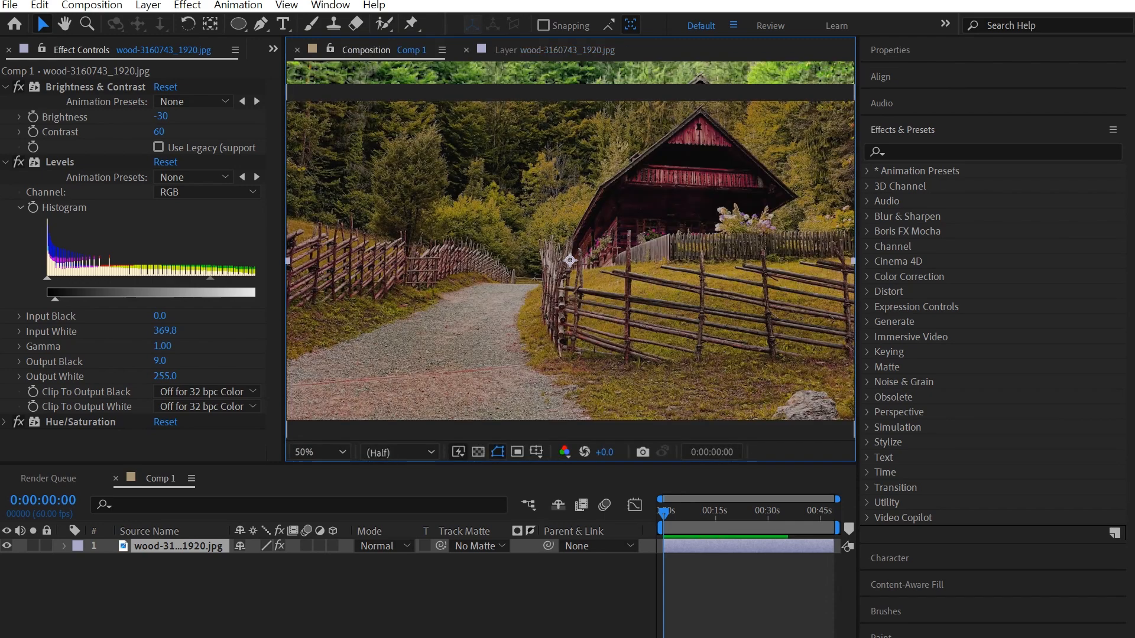
{"action": "key", "text": "alt+shift+comma"}
{"action": "key", "text": "alt+shift+period"}
{"action": "key", "text": "alt+shift+comma"}
{"action": "key", "text": "alt+shift+period"}
{"action": "key", "text": "alt+shift+comma"}
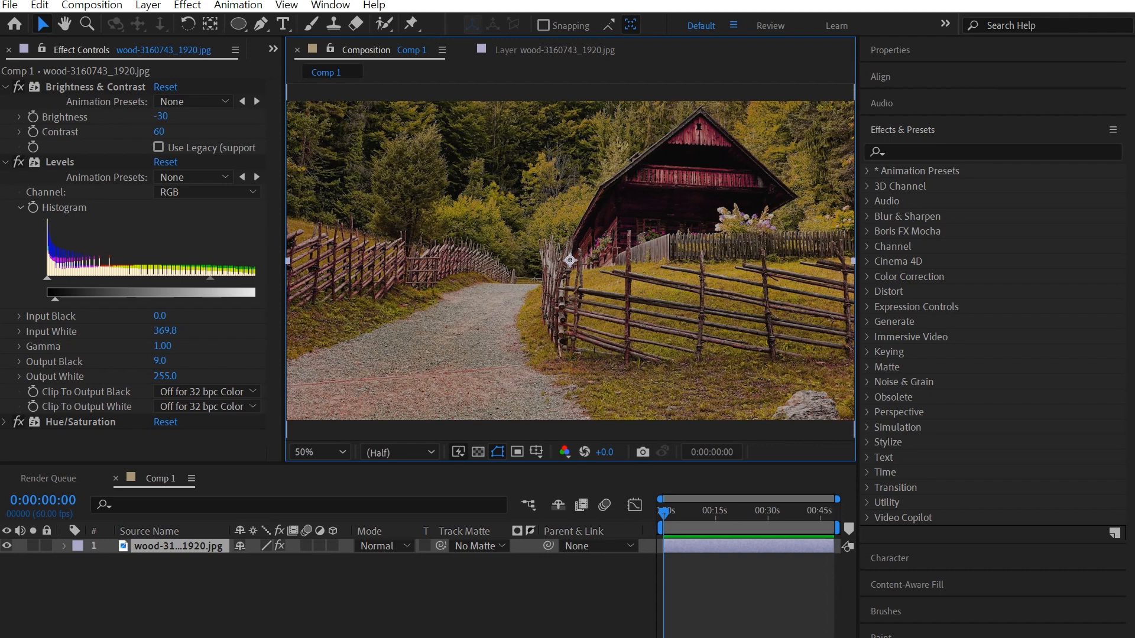
{"action": "left_click", "coordinate": [5, 87]}
{"action": "left_click", "coordinate": [5, 102]}
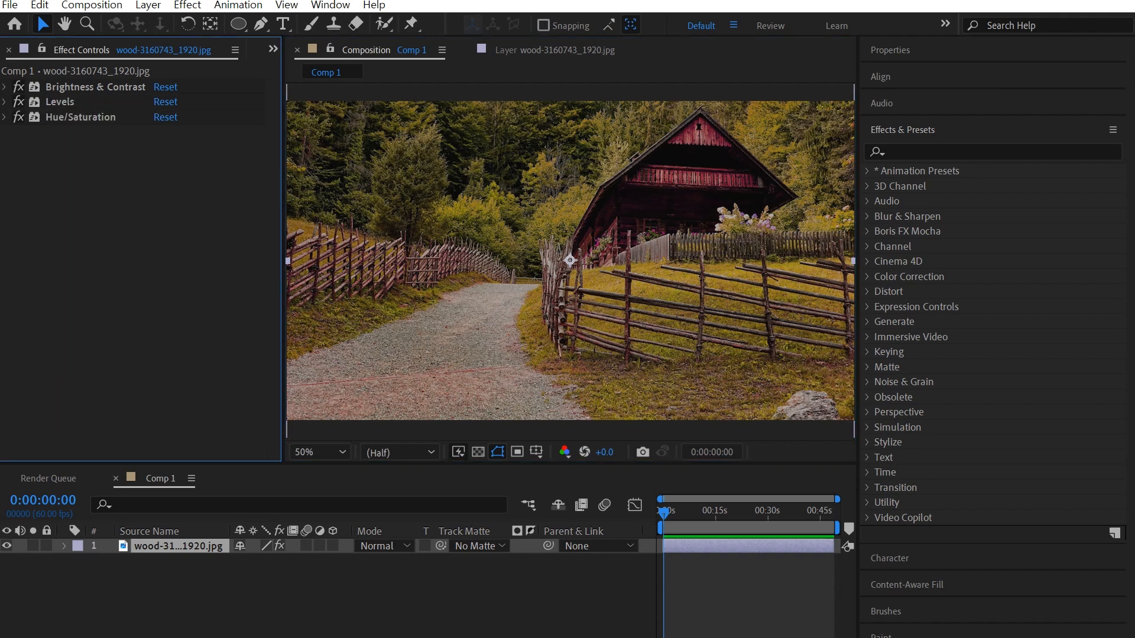
{"action": "left_click", "coordinate": [80, 117]}
{"action": "left_click", "coordinate": [59, 102]}
{"action": "left_click", "coordinate": [94, 87]}
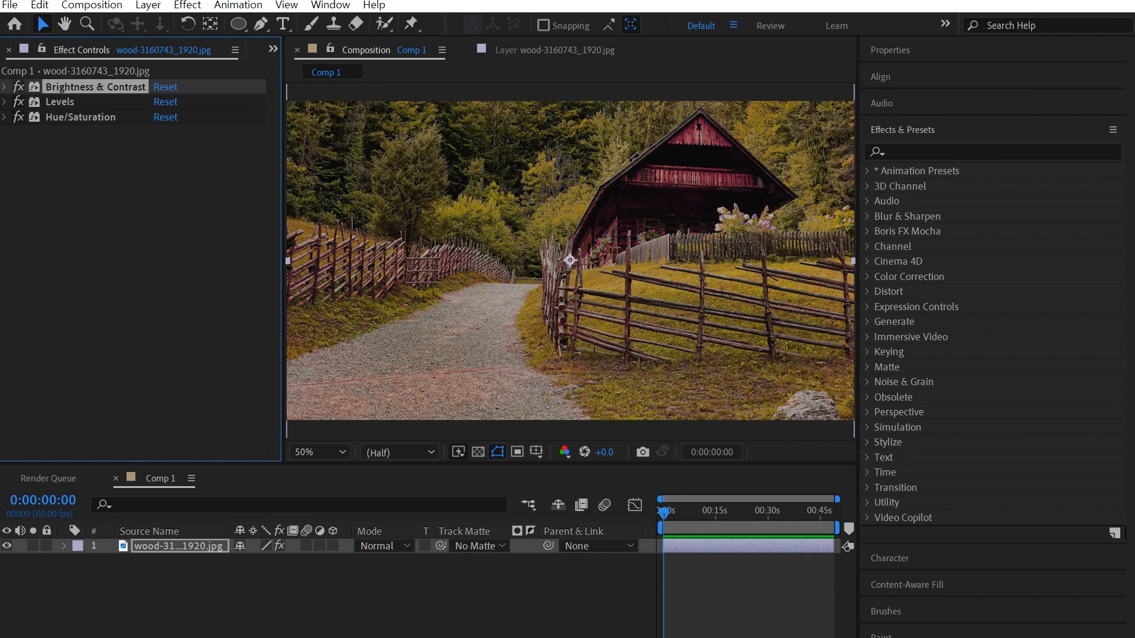
{"action": "left_click", "coordinate": [60, 102]}
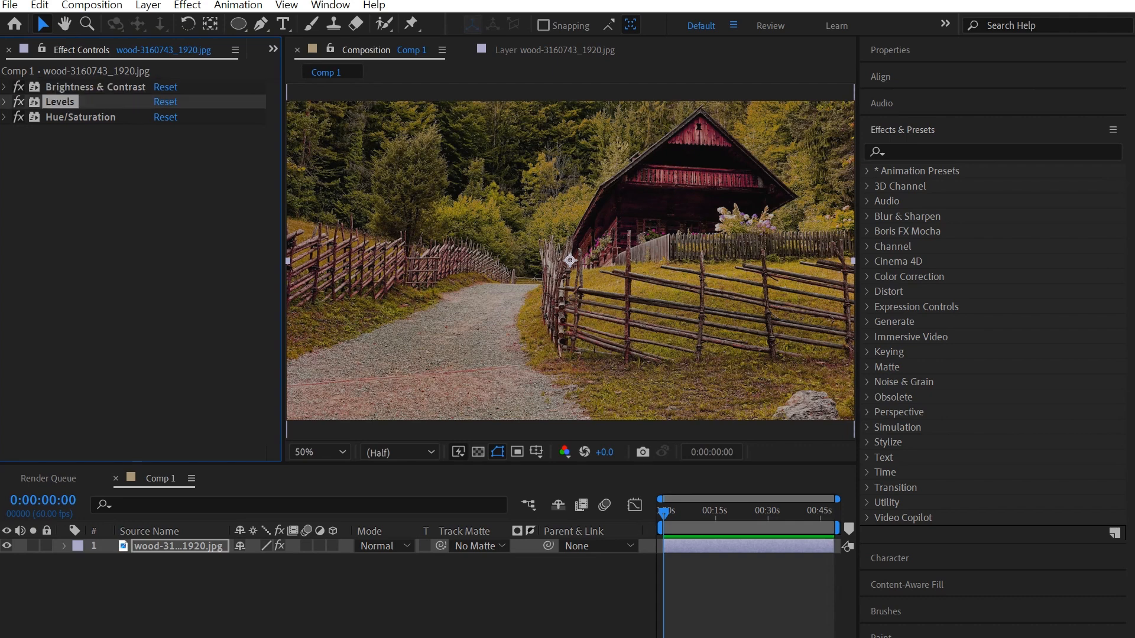
{"action": "left_click", "coordinate": [80, 117]}
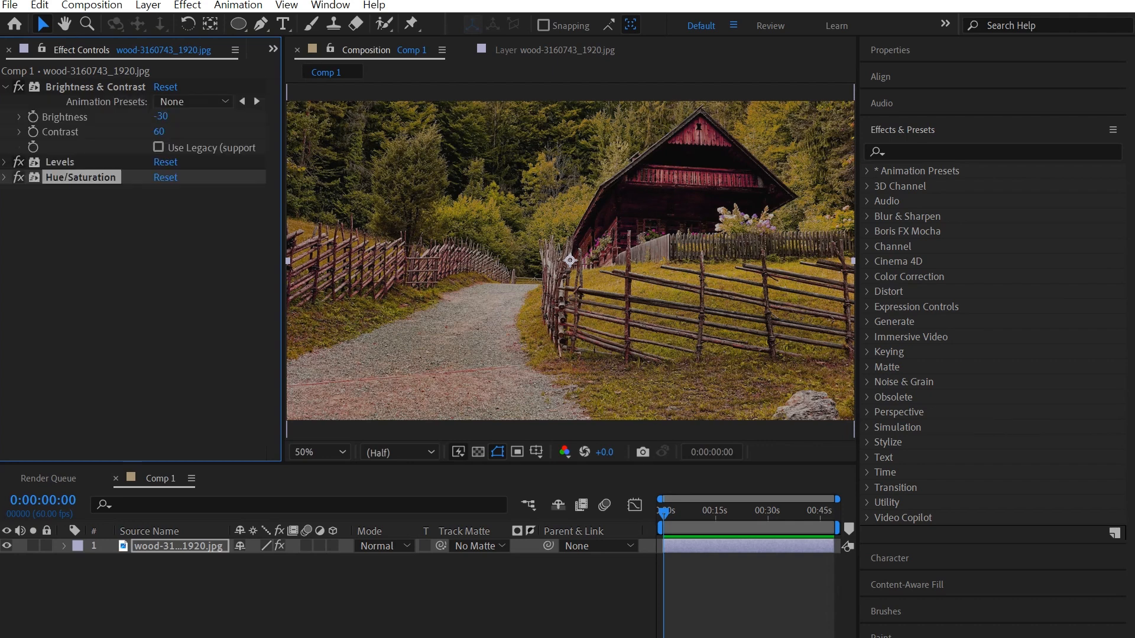
{"action": "left_click_drag", "start_coordinate": [160, 117], "coordinate": [208, 116]}
{"action": "left_click_drag", "start_coordinate": [161, 116], "coordinate": [145, 117]}
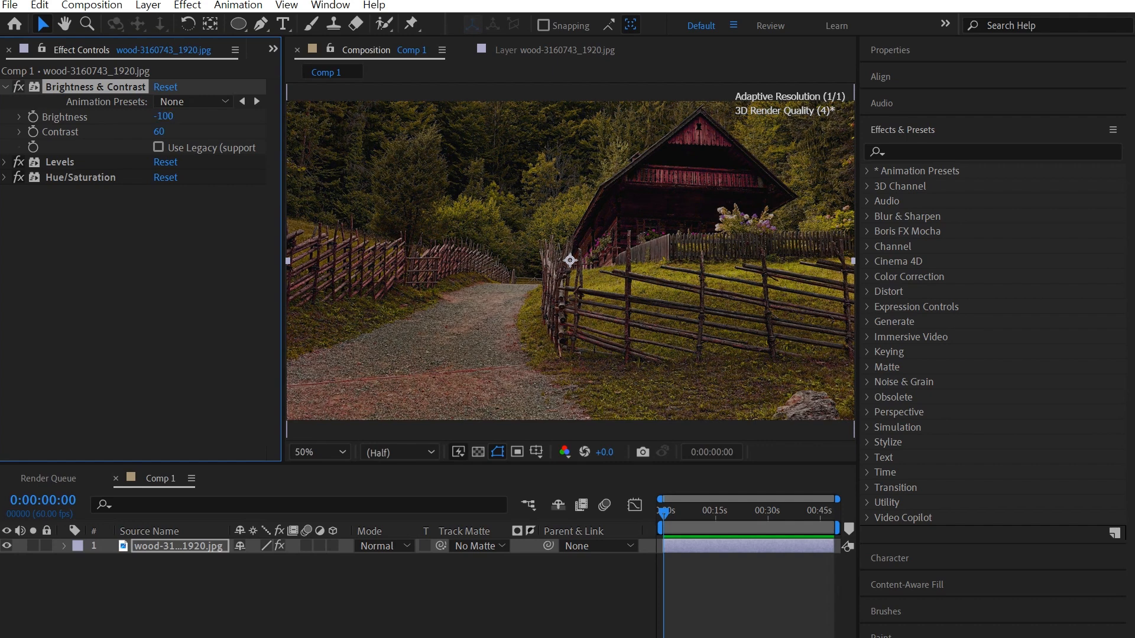
{"action": "left_click_drag", "start_coordinate": [163, 116], "coordinate": [88, 131]}
{"action": "left_click_drag", "start_coordinate": [160, 131], "coordinate": [195, 131]}
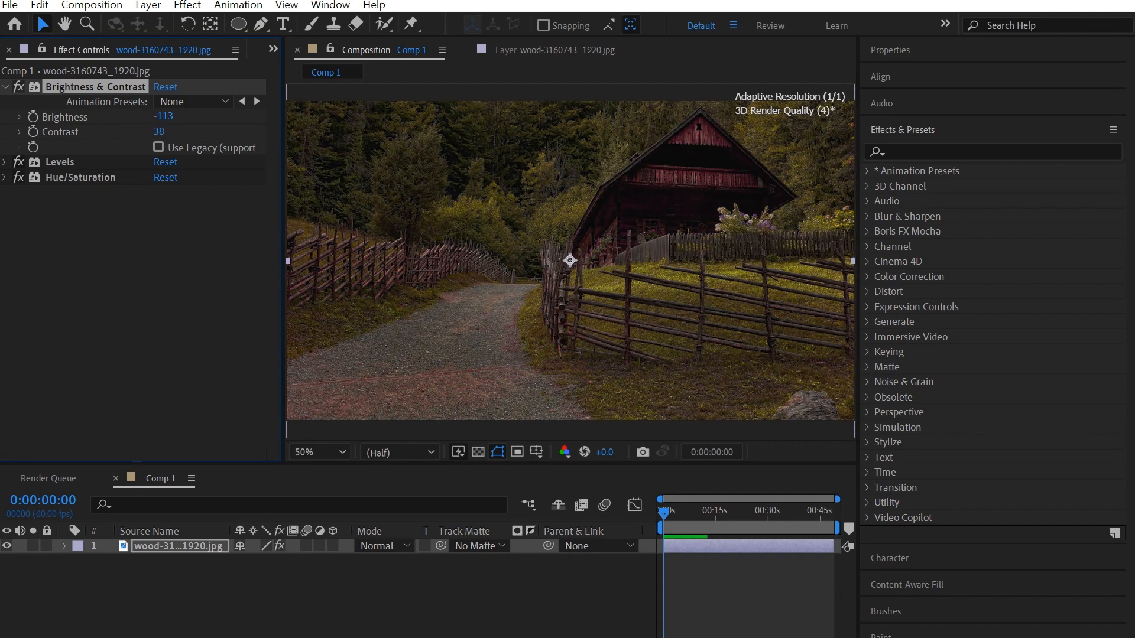
{"action": "left_click_drag", "start_coordinate": [158, 131], "coordinate": [182, 117]}
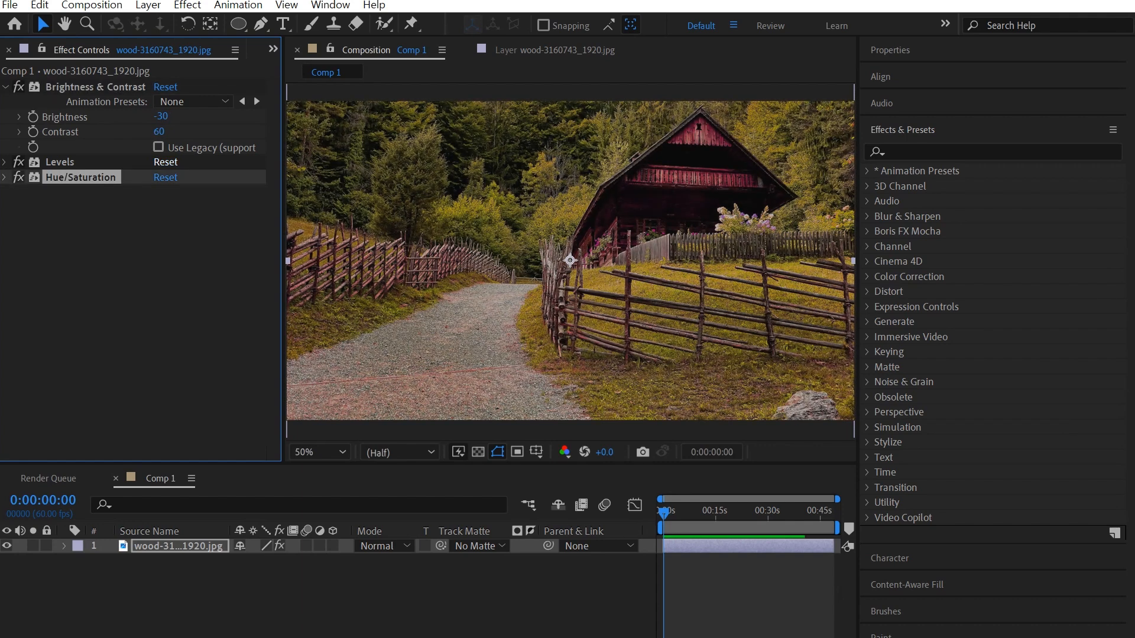
Step: Scrub the Levels Output Black to 10.0 and Input White to 367.2, then collapse Levels
{"action": "left_click", "coordinate": [5, 162]}
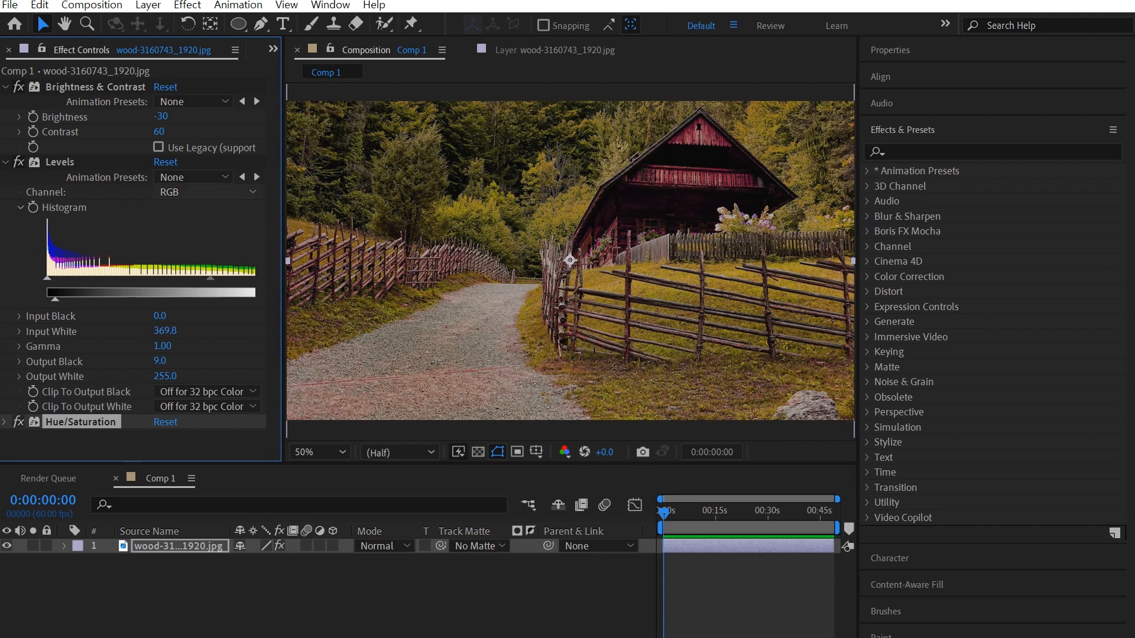
{"action": "mouse_move", "coordinate": [55, 299]}
{"action": "left_mouse_down"}
{"action": "mouse_move", "coordinate": [253, 299]}
{"action": "mouse_move", "coordinate": [60, 299]}
{"action": "left_mouse_up"}
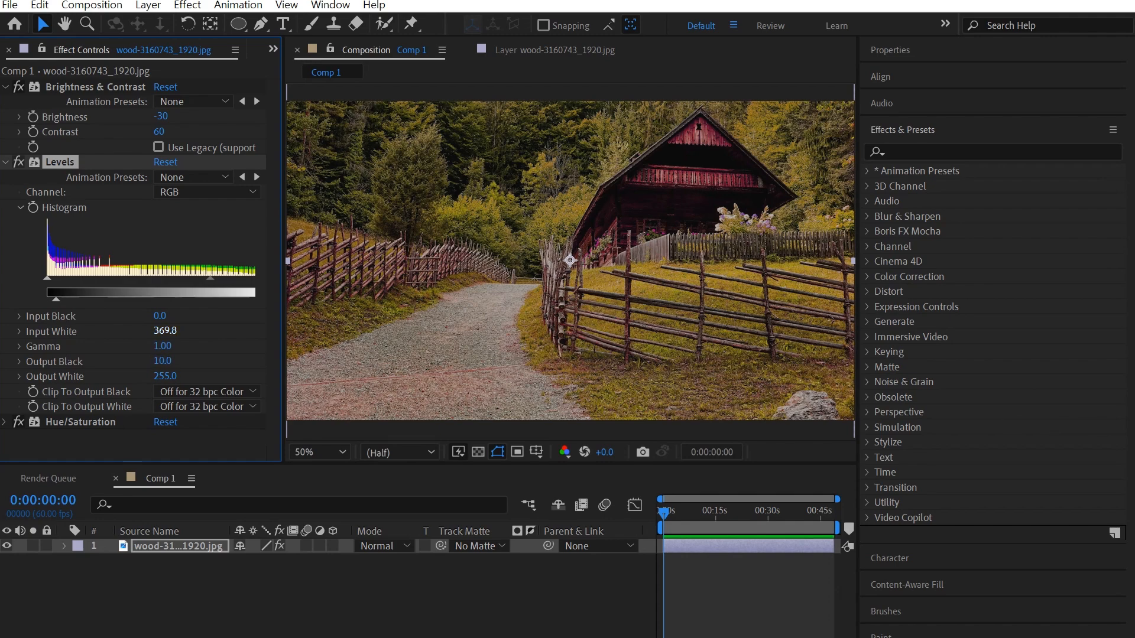
{"action": "mouse_move", "coordinate": [165, 330]}
{"action": "left_mouse_down"}
{"action": "mouse_move", "coordinate": [180, 331]}
{"action": "mouse_move", "coordinate": [161, 331]}
{"action": "left_mouse_up"}
{"action": "left_click", "coordinate": [94, 87]}
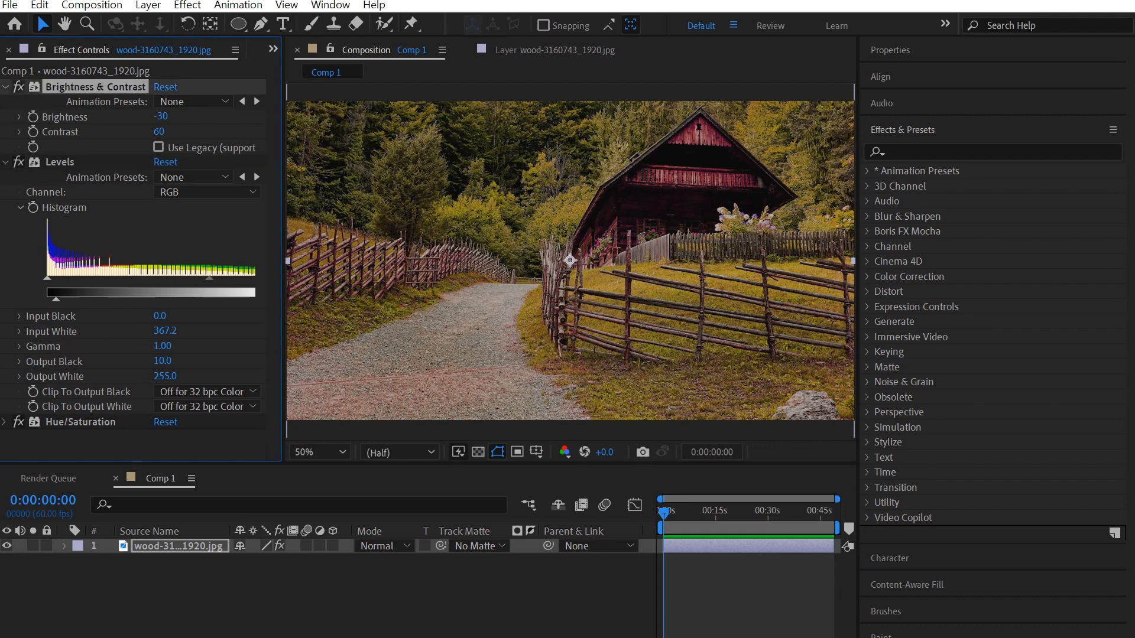
{"action": "key", "text": "ctrl+shift+a"}
{"action": "left_click", "coordinate": [5, 162]}
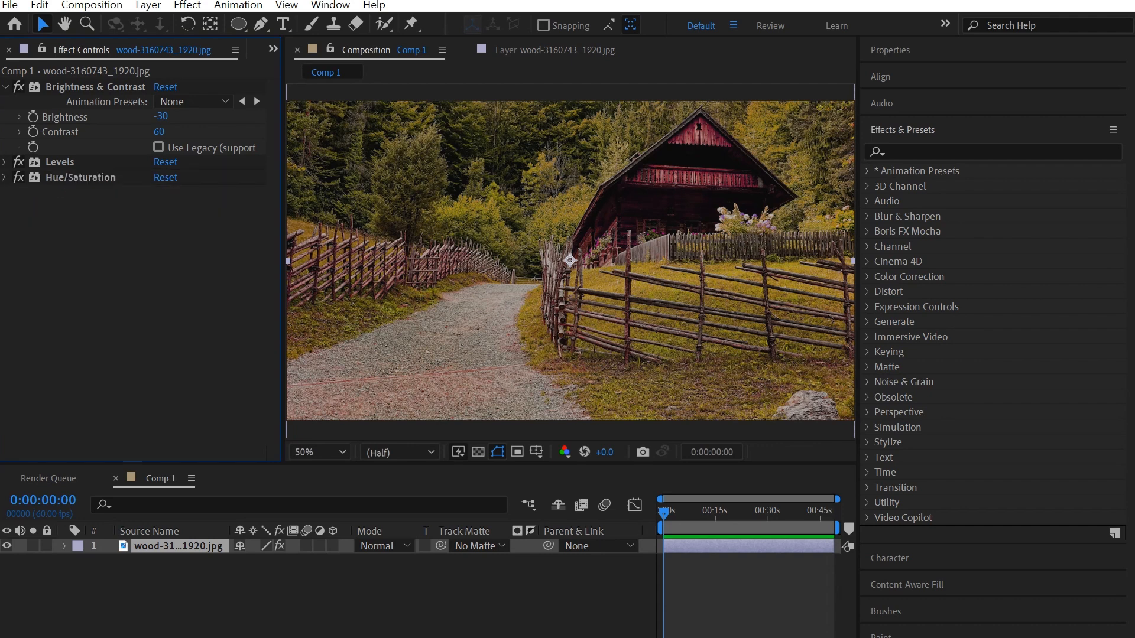
{"action": "left_click", "coordinate": [6, 162]}
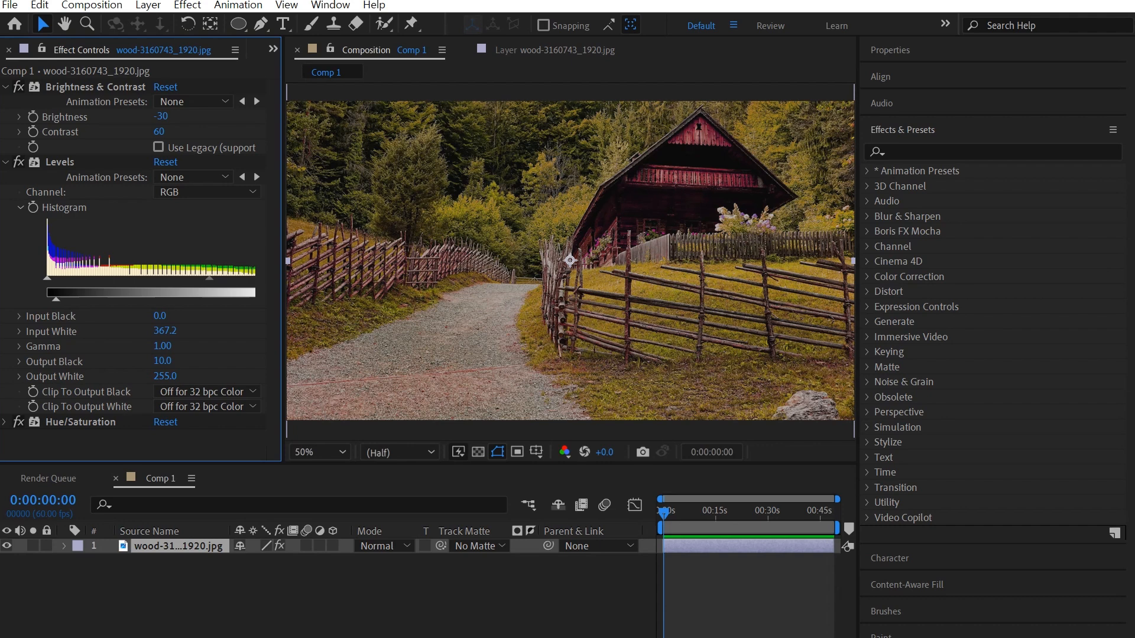
{"action": "left_click", "coordinate": [6, 162]}
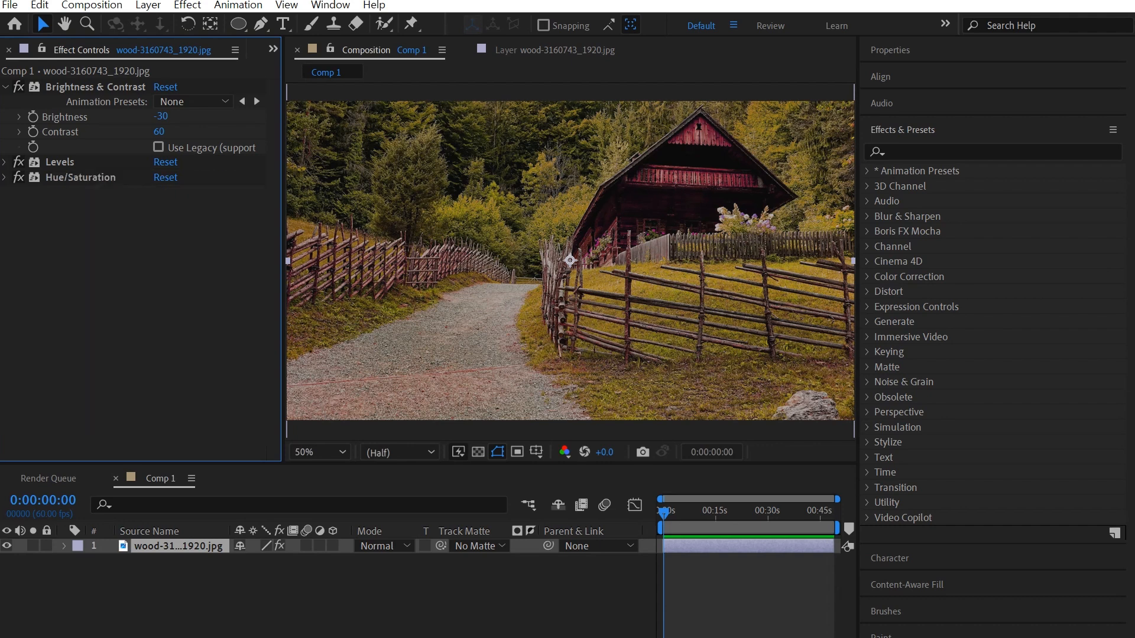
{"action": "left_click", "coordinate": [5, 177]}
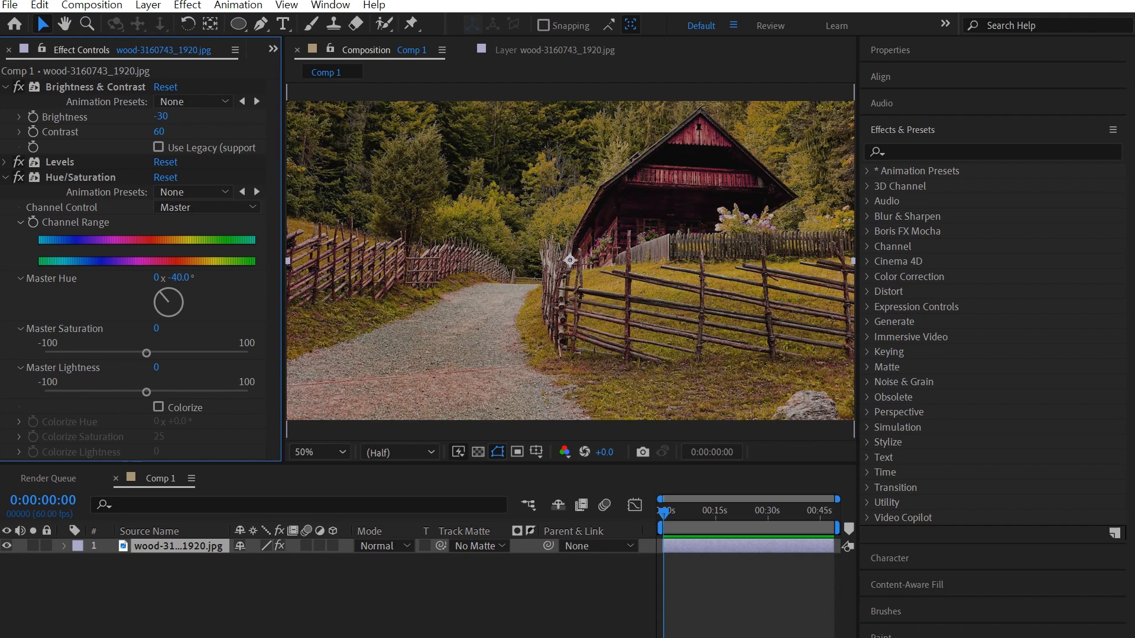
{"action": "left_click", "coordinate": [80, 177]}
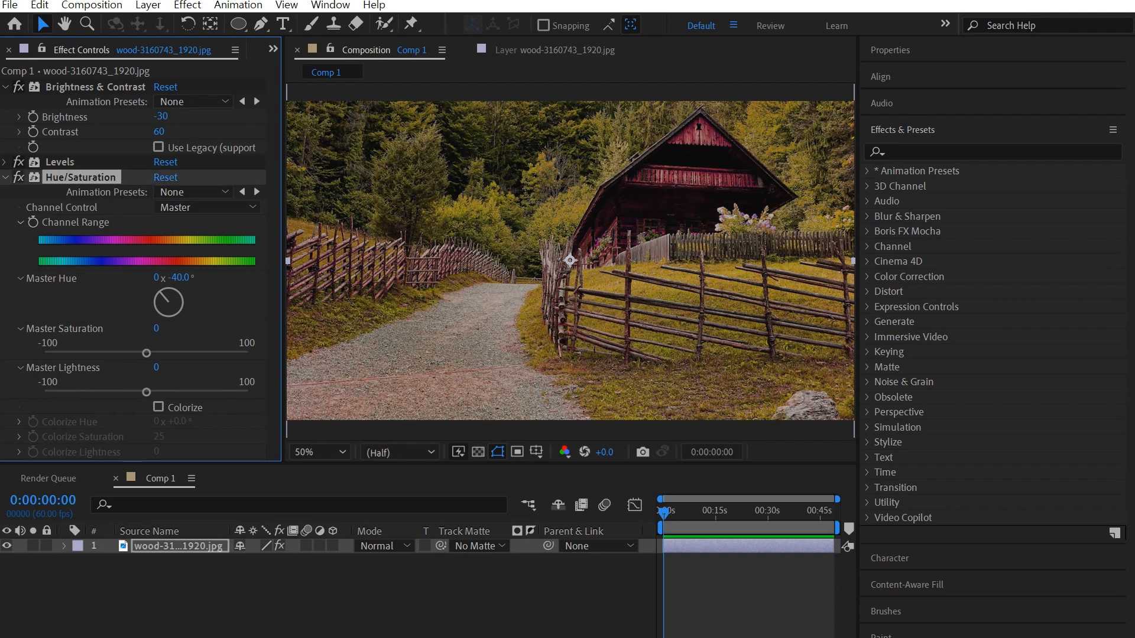
{"action": "left_click_drag", "start_coordinate": [180, 277], "coordinate": [166, 278]}
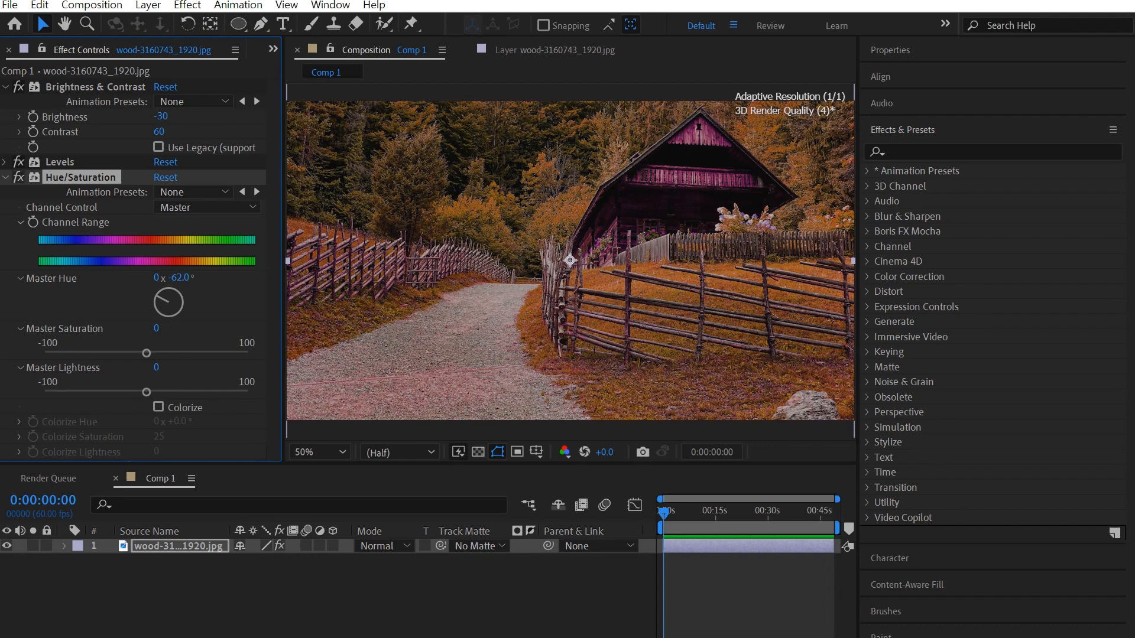
{"action": "left_click_drag", "start_coordinate": [164, 278], "coordinate": [171, 277]}
{"action": "left_click", "coordinate": [178, 277]}
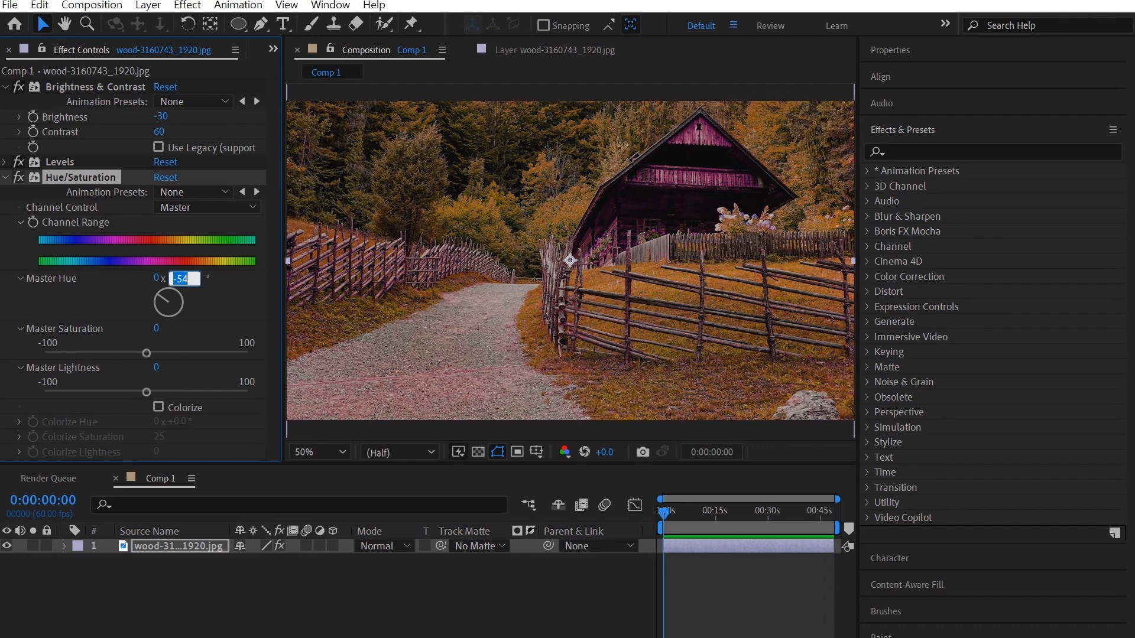
{"action": "type", "text": "40"}
{"action": "key", "text": "Return"}
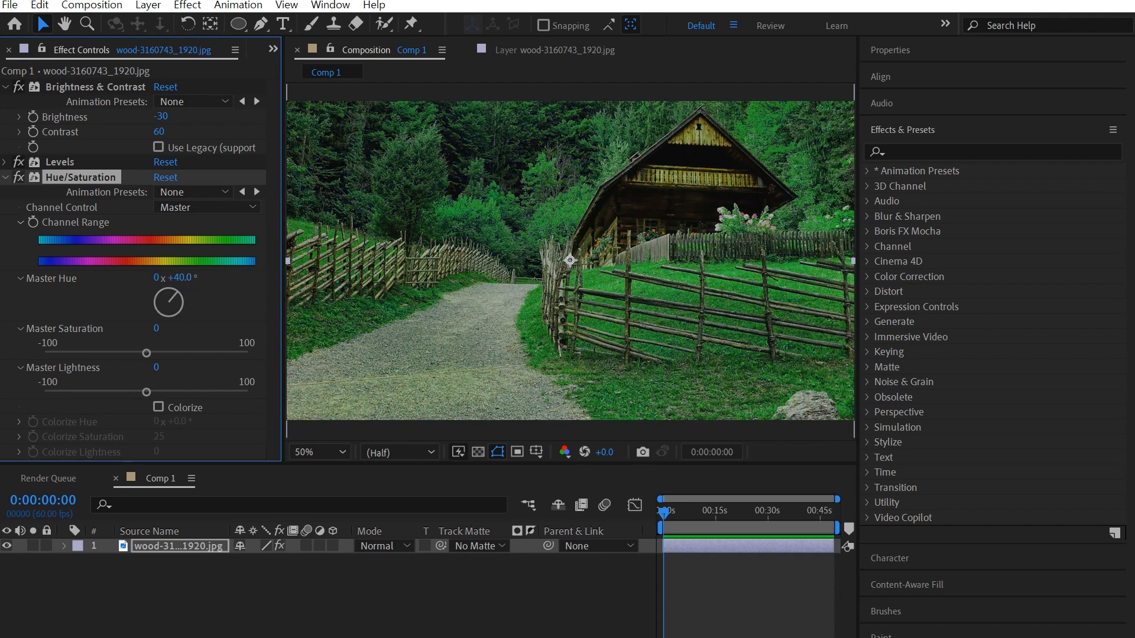
{"action": "left_click_drag", "start_coordinate": [179, 277], "coordinate": [148, 277]}
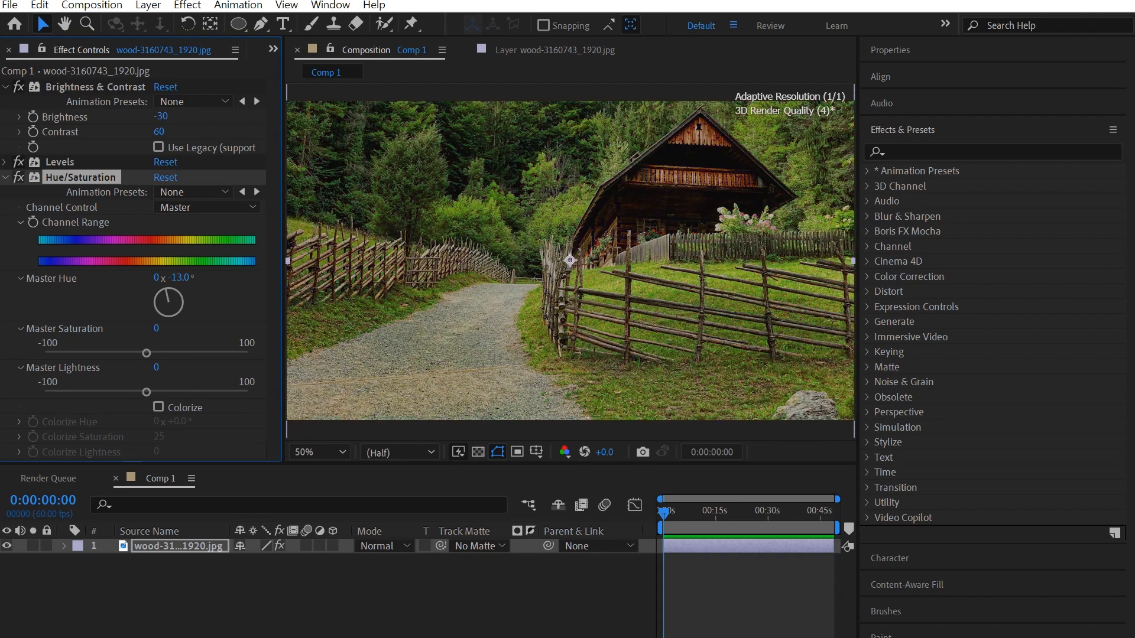
{"action": "left_click", "coordinate": [177, 277]}
{"action": "type", "text": "0"}
{"action": "key", "text": "Return"}
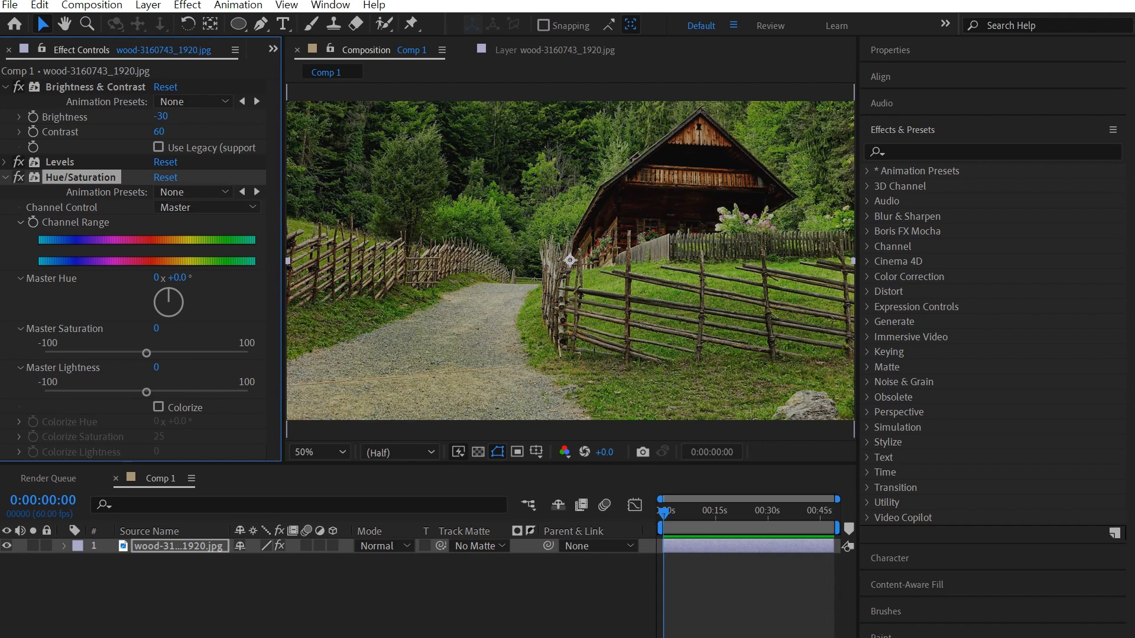
{"action": "left_click_drag", "start_coordinate": [177, 278], "coordinate": [166, 277]}
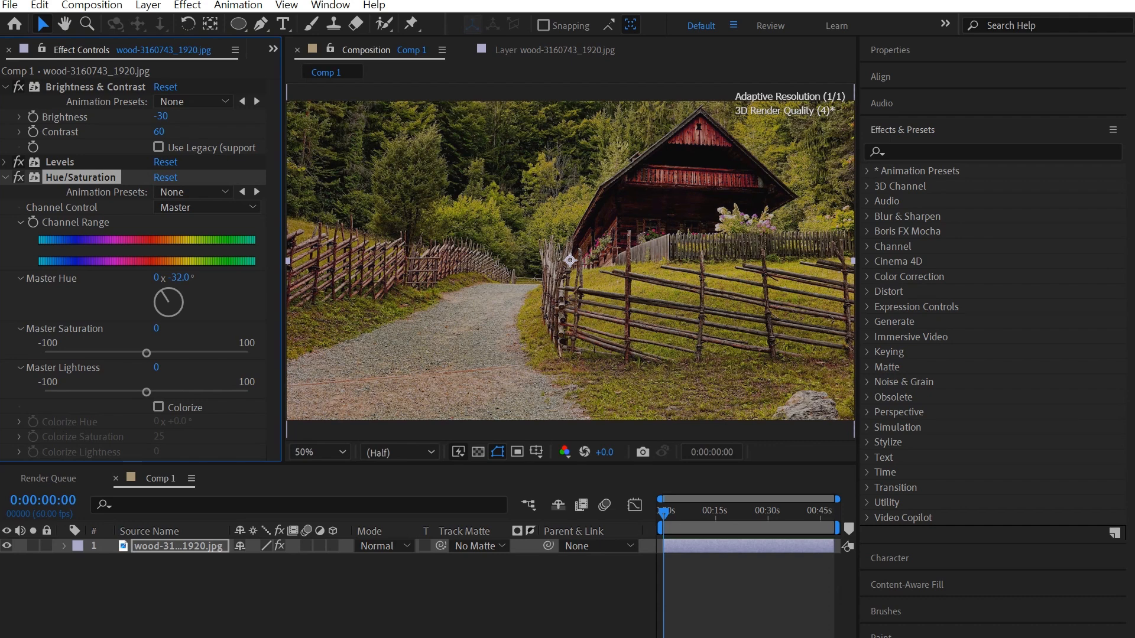
{"action": "left_click", "coordinate": [179, 277]}
{"action": "type", "text": "-40"}
{"action": "key", "text": "Return"}
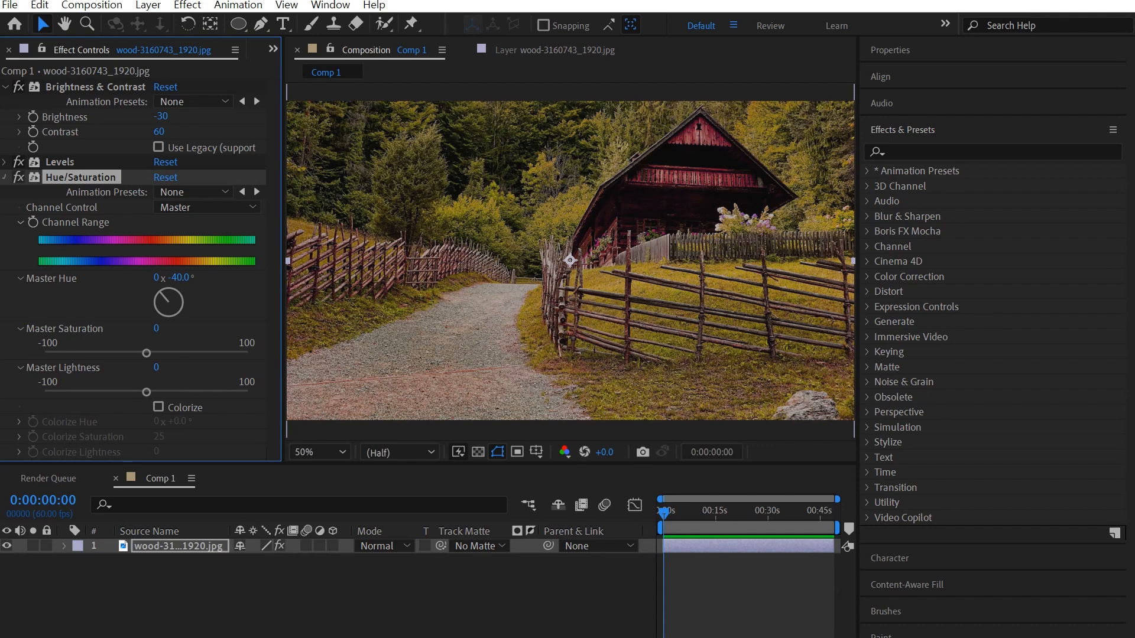
{"action": "left_click", "coordinate": [4, 177]}
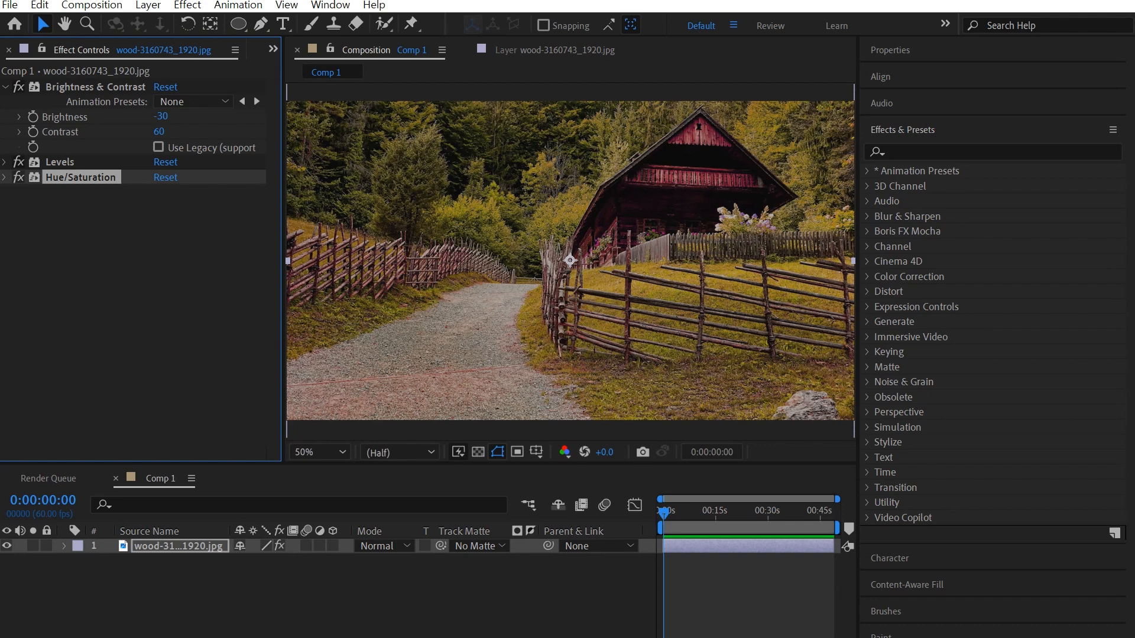
{"action": "left_click", "coordinate": [4, 87]}
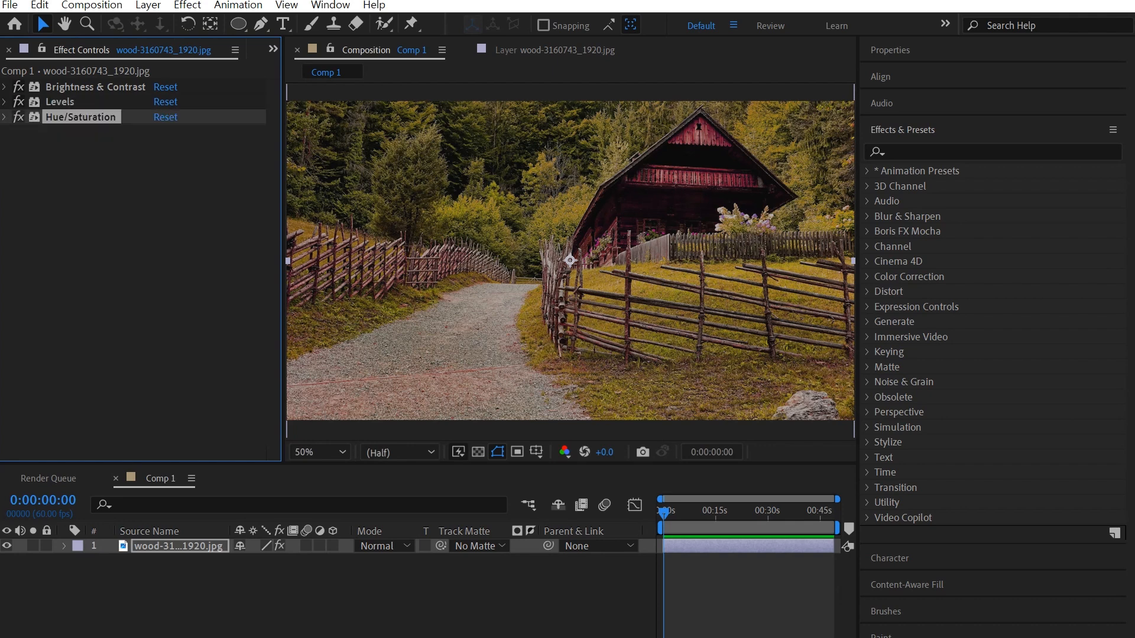